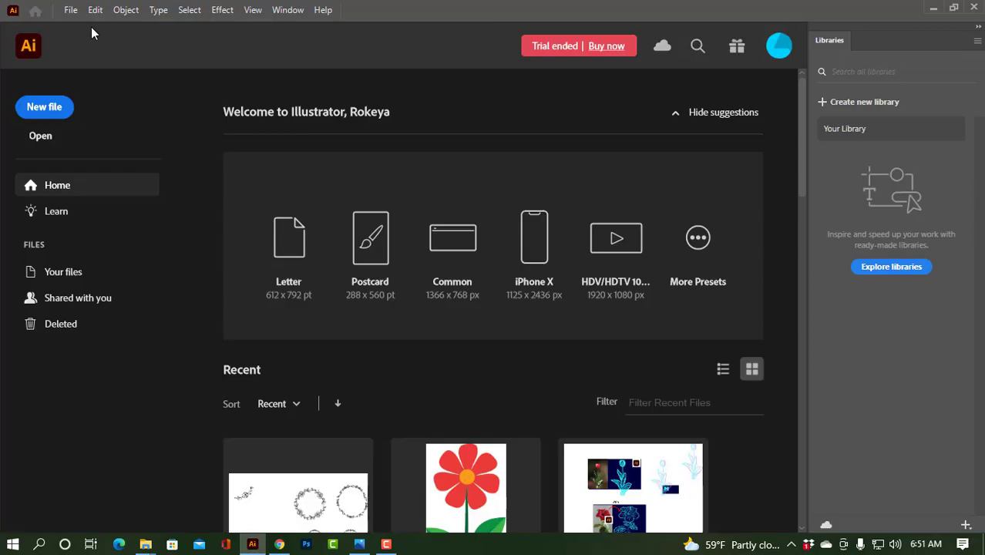
# Create a new blank Illustrator document and close the floating gradient settings
pyautogui.click(70, 9)
pyautogui.click(76, 30)
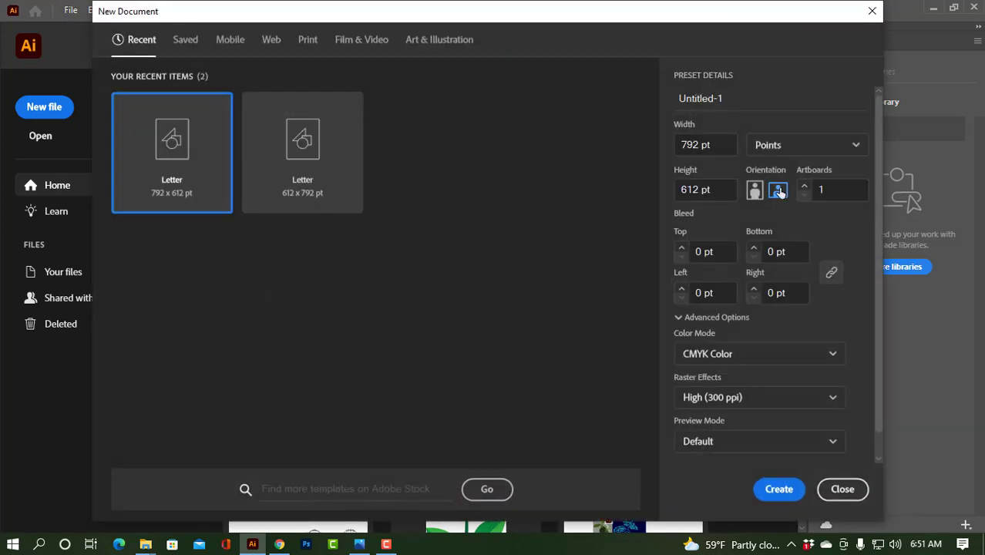
pyautogui.click(780, 487)
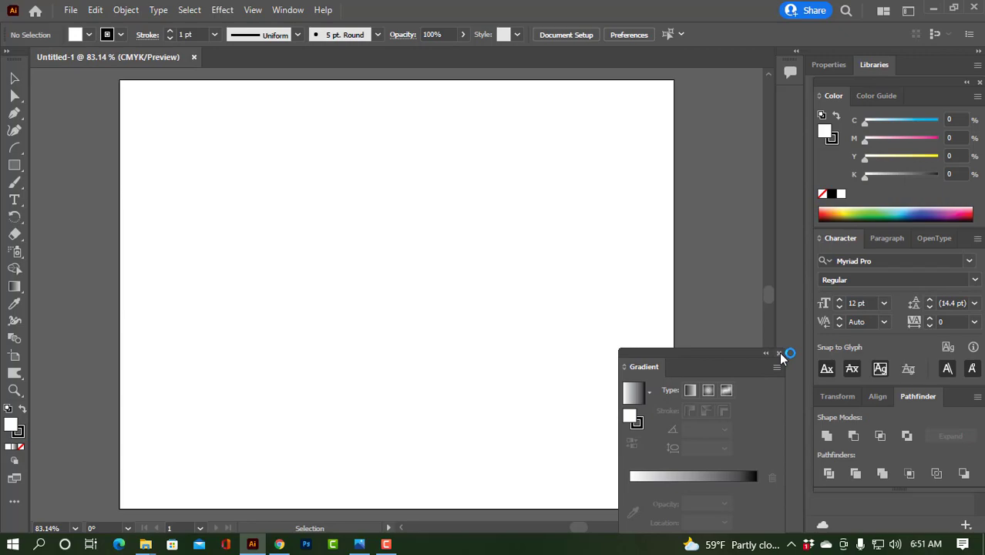
pyautogui.click(779, 353)
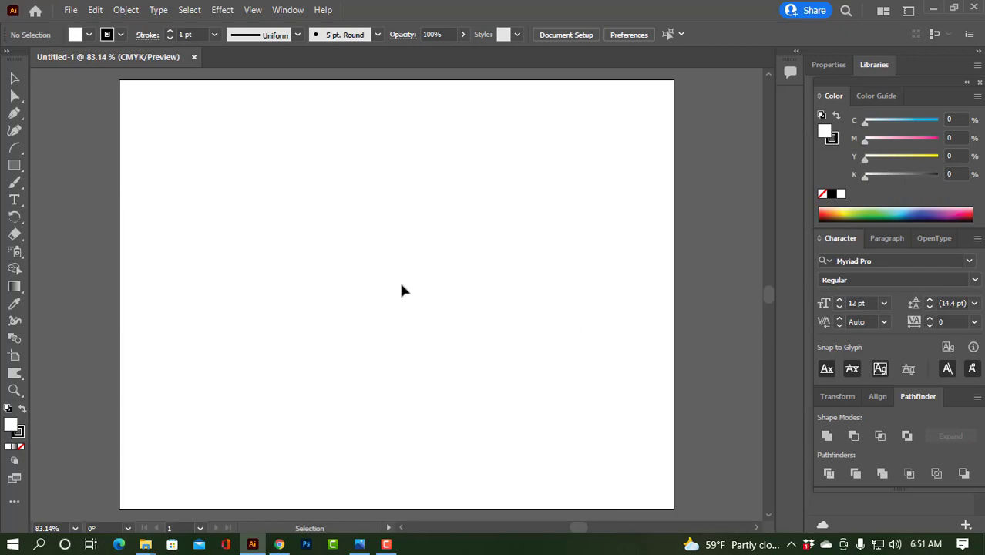
# Drag the orange lily photo from the Untitled flower folder onto the artboard
pyautogui.click(932, 8)
pyautogui.doubleClick(27, 466)
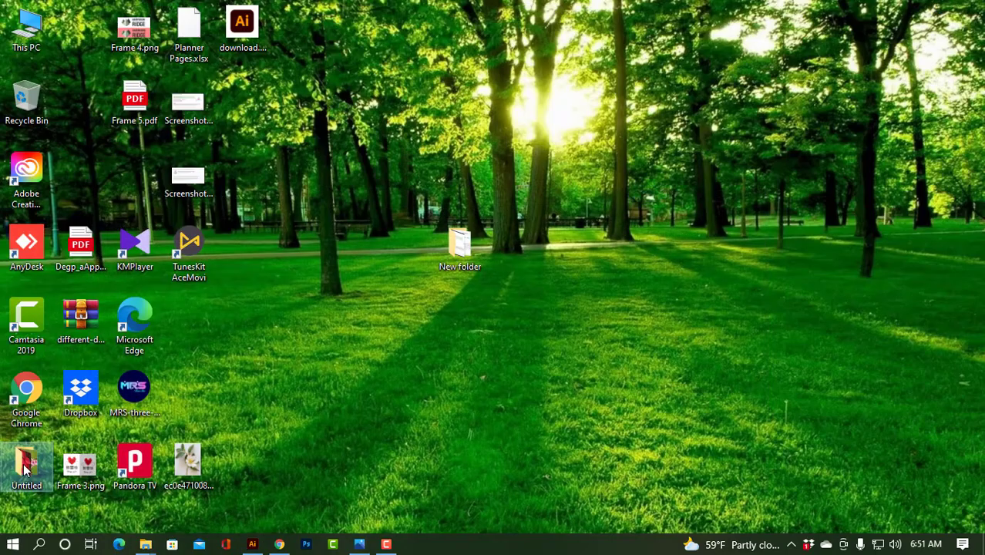
pyautogui.moveTo(358, 235)
pyautogui.mouseDown()
pyautogui.moveTo(255, 539)
pyautogui.moveTo(382, 324)
pyautogui.mouseUp()
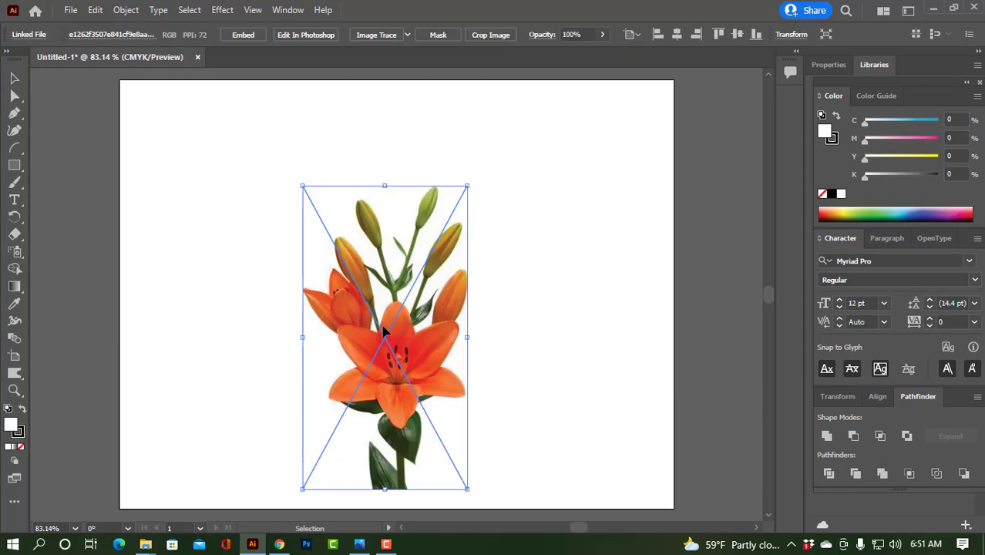
# Embed the placed lily photo and zoom in on the main bloom
pyautogui.click(244, 35)
pyautogui.hotkey('ctrl', '=')
pyautogui.hotkey('ctrl', '=')
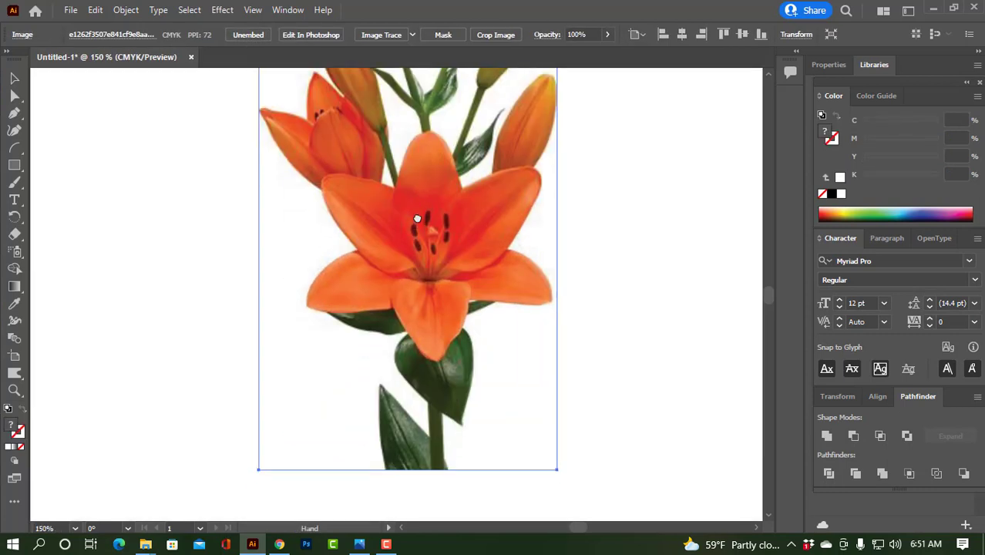
pyautogui.scroll(-2, 416, 176)
pyautogui.hotkey('ctrl', '=')
pyautogui.moveTo(500, 152); pyautogui.dragTo(474, 180)
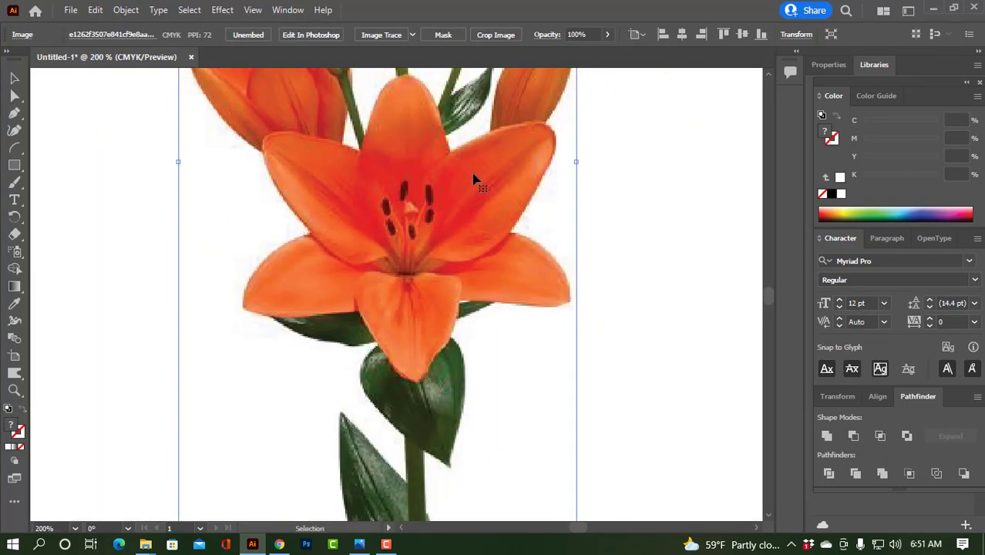
# Trace the left and top petals of the main lily with the Paintbrush
pyautogui.click(14, 183)
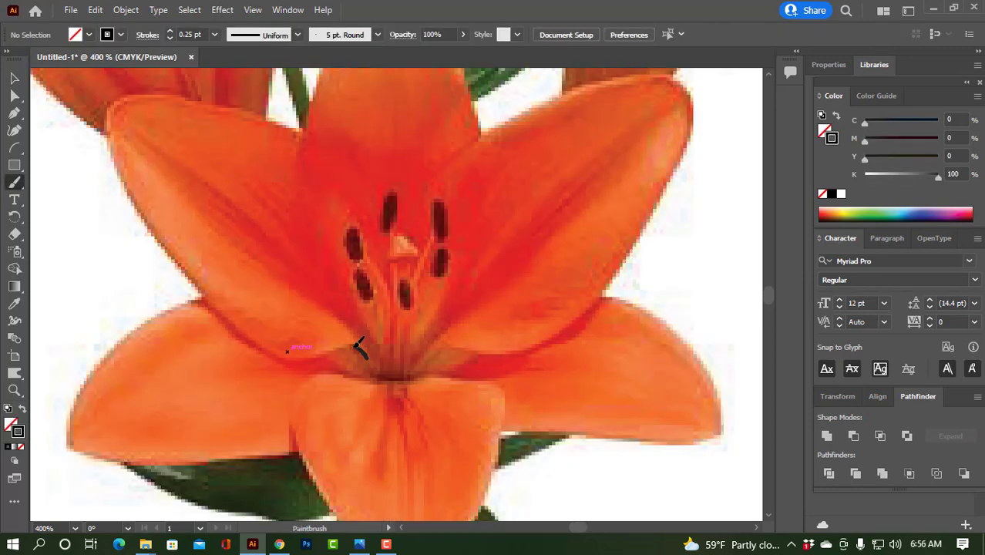
pyautogui.moveTo(368, 356)
pyautogui.mouseDown()
pyautogui.moveTo(197, 282)
pyautogui.moveTo(126, 172)
pyautogui.mouseUp()
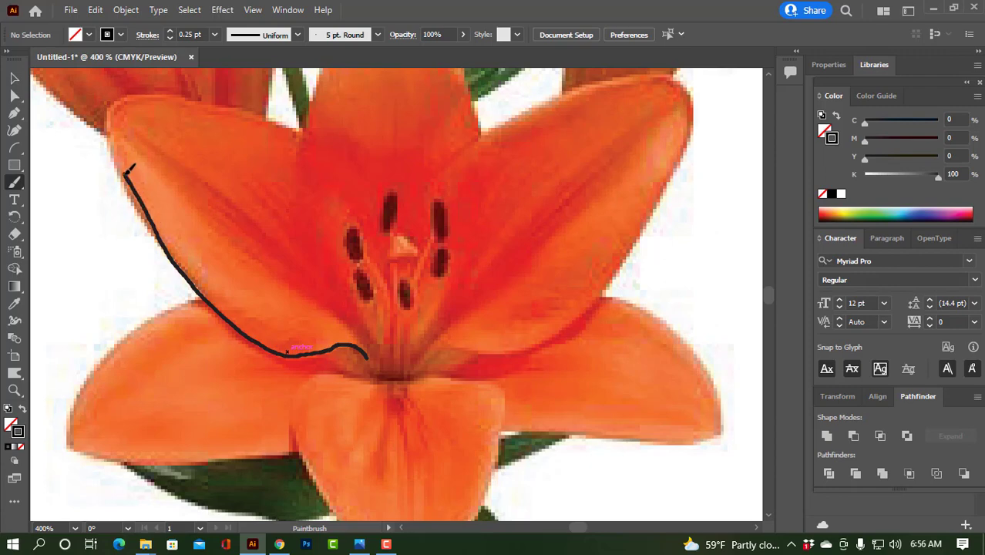
pyautogui.moveTo(112, 129)
pyautogui.mouseDown()
pyautogui.moveTo(121, 99)
pyautogui.moveTo(252, 116)
pyautogui.moveTo(312, 140)
pyautogui.mouseUp()
pyautogui.moveTo(423, 155); pyautogui.dragTo(408, 248)
pyautogui.moveTo(364, 438)
pyautogui.mouseDown()
pyautogui.moveTo(297, 314)
pyautogui.moveTo(296, 251)
pyautogui.mouseUp()
pyautogui.moveTo(299, 202)
pyautogui.mouseDown()
pyautogui.moveTo(356, 77)
pyautogui.moveTo(412, 78)
pyautogui.moveTo(448, 169)
pyautogui.moveTo(458, 240)
pyautogui.mouseUp()
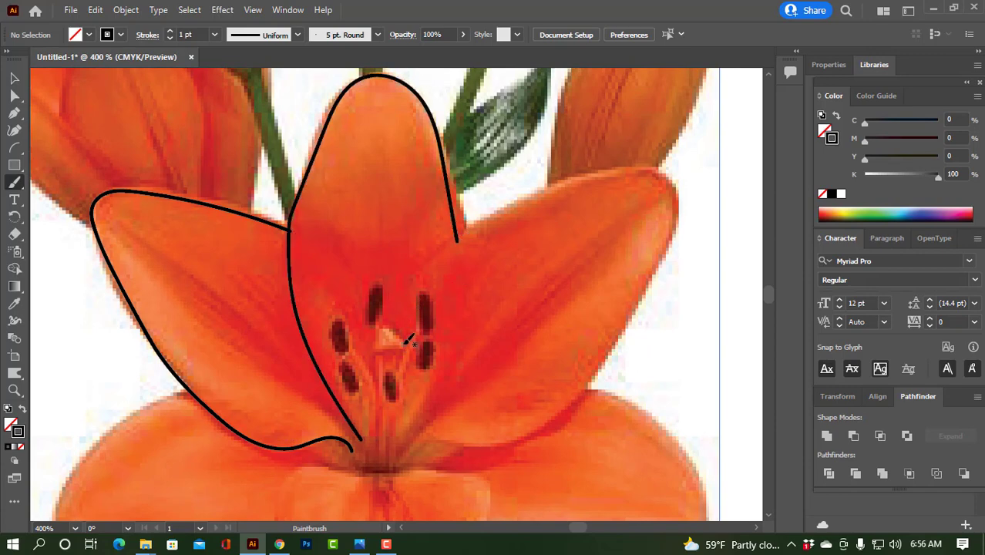
# Outline the right, lower-right, front and lower-left petals, then draw two stamen lines
pyautogui.moveTo(406, 341)
pyautogui.mouseDown()
pyautogui.moveTo(427, 277)
pyautogui.moveTo(465, 225)
pyautogui.moveTo(621, 174)
pyautogui.moveTo(678, 210)
pyautogui.moveTo(605, 367)
pyautogui.moveTo(530, 433)
pyautogui.moveTo(402, 440)
pyautogui.mouseUp()
pyautogui.moveTo(539, 337)
pyautogui.mouseDown()
pyautogui.moveTo(399, 173)
pyautogui.moveTo(517, 264)
pyautogui.moveTo(527, 339)
pyautogui.moveTo(445, 344)
pyautogui.moveTo(366, 325)
pyautogui.moveTo(312, 330)
pyautogui.mouseUp()
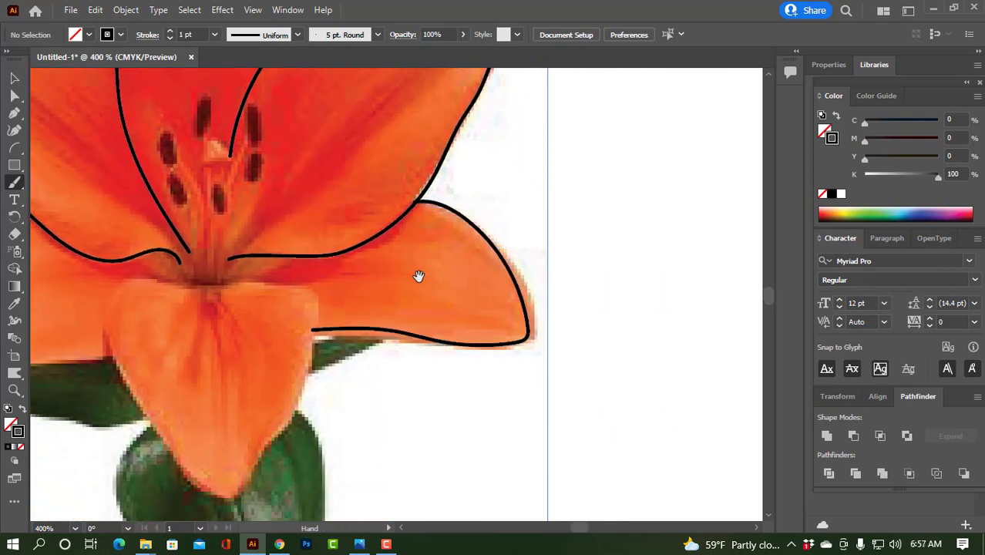
pyautogui.moveTo(303, 271)
pyautogui.mouseDown()
pyautogui.moveTo(431, 194)
pyautogui.moveTo(429, 297)
pyautogui.moveTo(382, 378)
pyautogui.moveTo(341, 416)
pyautogui.moveTo(290, 351)
pyautogui.moveTo(238, 249)
pyautogui.moveTo(272, 192)
pyautogui.moveTo(440, 209)
pyautogui.mouseUp()
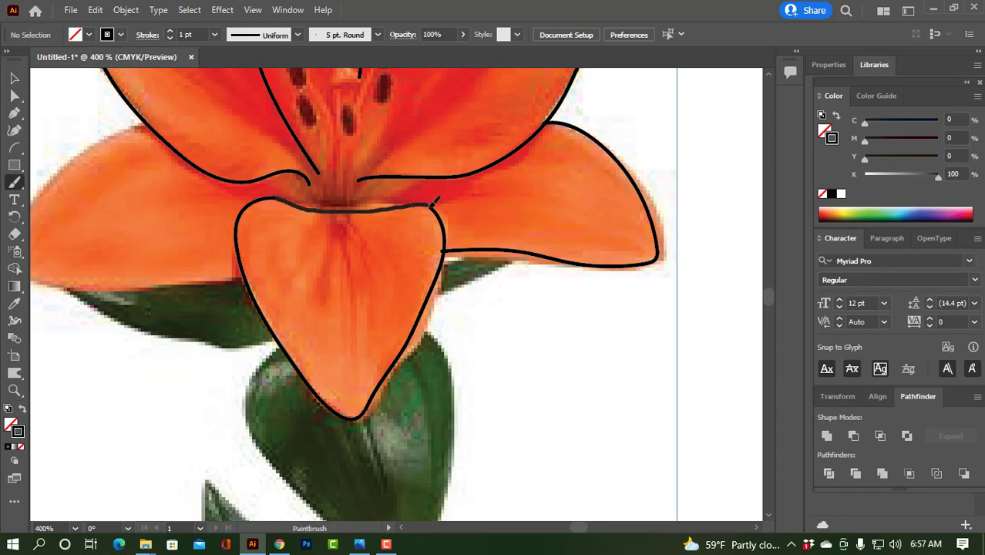
pyautogui.moveTo(286, 142); pyautogui.dragTo(430, 197)
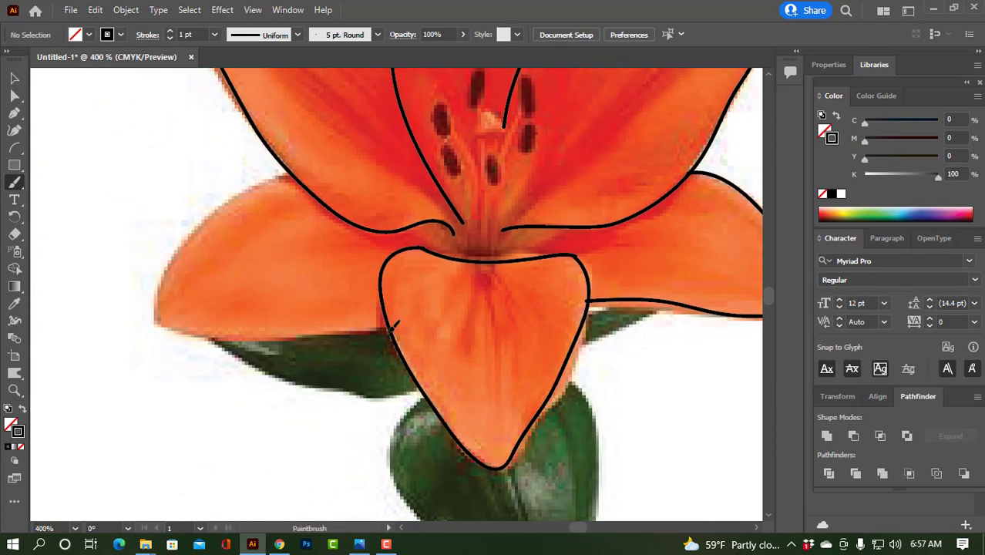
pyautogui.moveTo(391, 328)
pyautogui.mouseDown()
pyautogui.moveTo(176, 317)
pyautogui.moveTo(158, 278)
pyautogui.moveTo(225, 204)
pyautogui.moveTo(286, 179)
pyautogui.mouseUp()
pyautogui.moveTo(516, 253)
pyautogui.mouseDown()
pyautogui.moveTo(397, 345)
pyautogui.moveTo(364, 269)
pyautogui.mouseUp()
pyautogui.moveTo(362, 199); pyautogui.dragTo(358, 197)
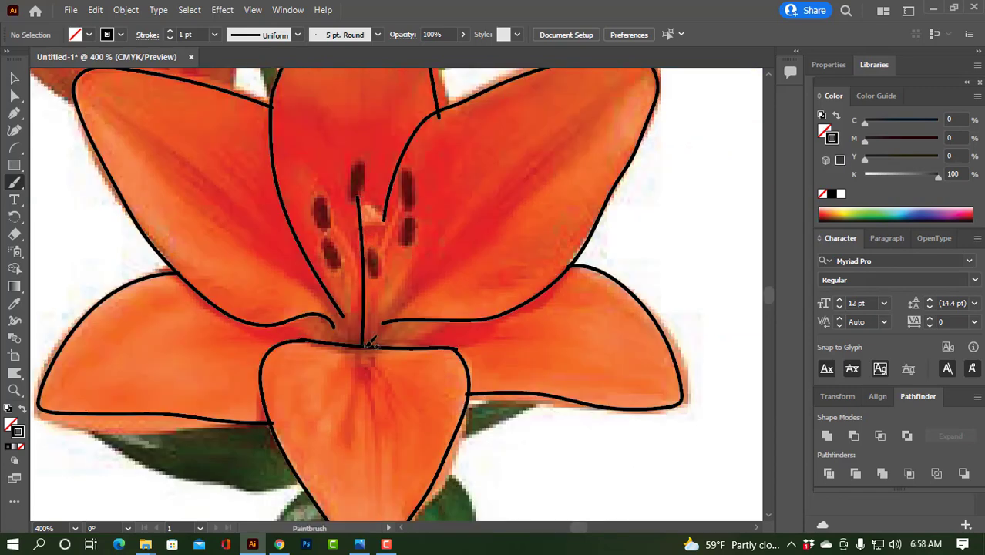
pyautogui.moveTo(365, 342); pyautogui.dragTo(376, 274)
# Draw three more stamen lines radiating from the flower centre
pyautogui.moveTo(365, 342); pyautogui.dragTo(333, 260)
pyautogui.moveTo(336, 224); pyautogui.dragTo(364, 339)
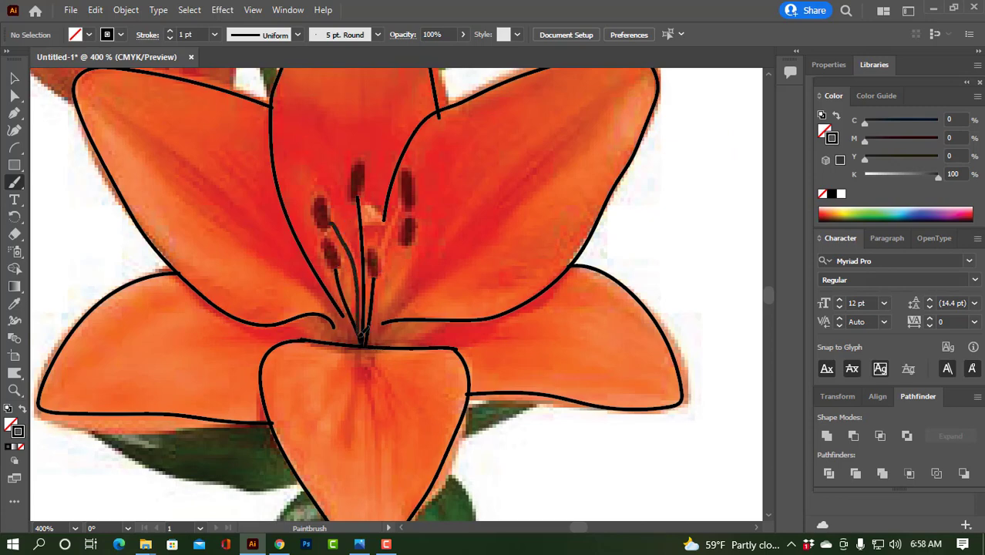
pyautogui.moveTo(402, 202); pyautogui.dragTo(379, 248)
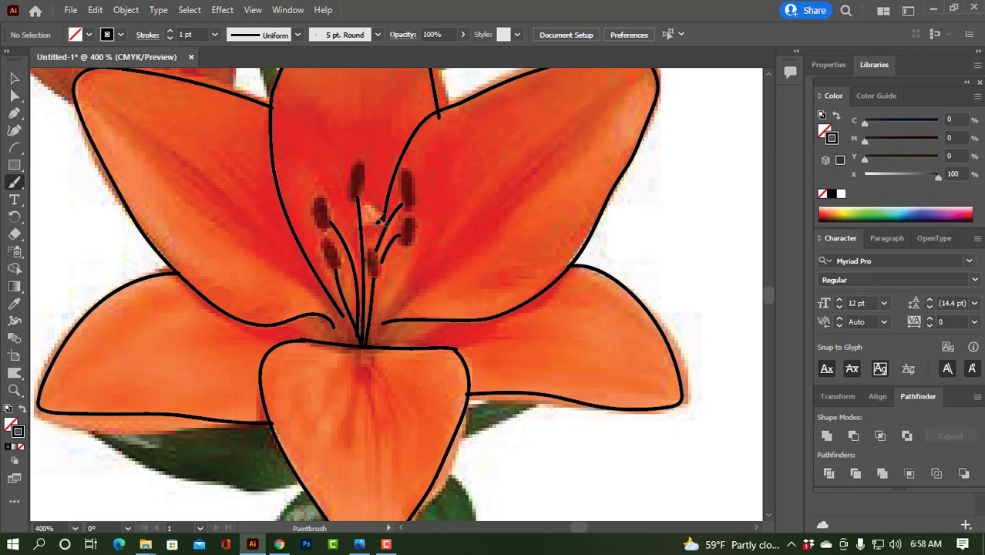
# Cap all seven stamen tips with round black dots
pyautogui.click(357, 187)
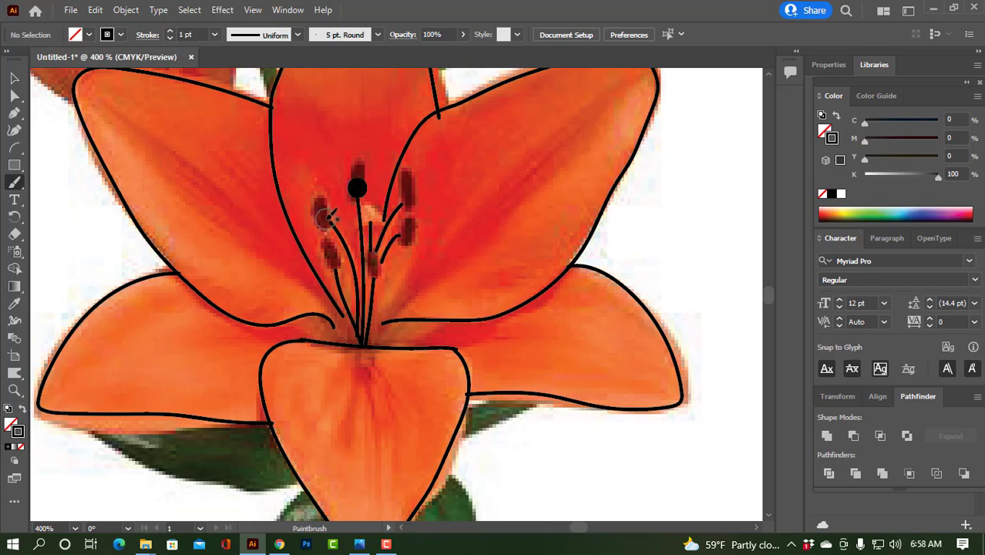
pyautogui.click(325, 218)
pyautogui.click(333, 260)
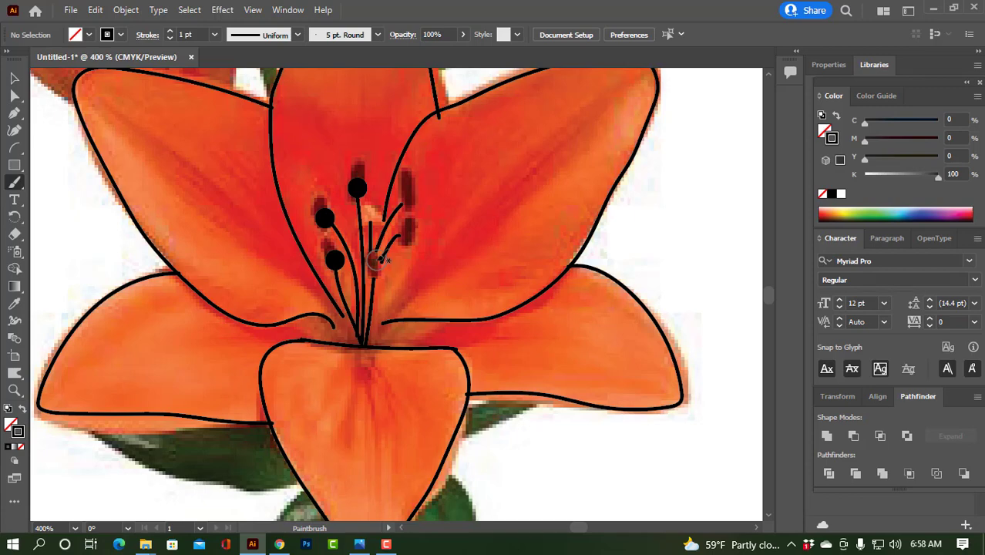
pyautogui.click(374, 262)
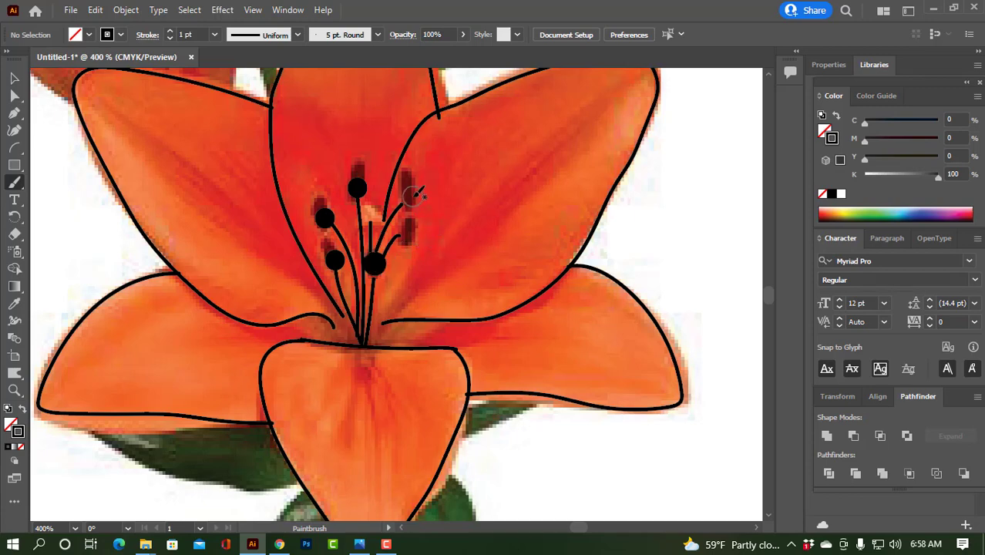
pyautogui.click(407, 198)
pyautogui.click(406, 231)
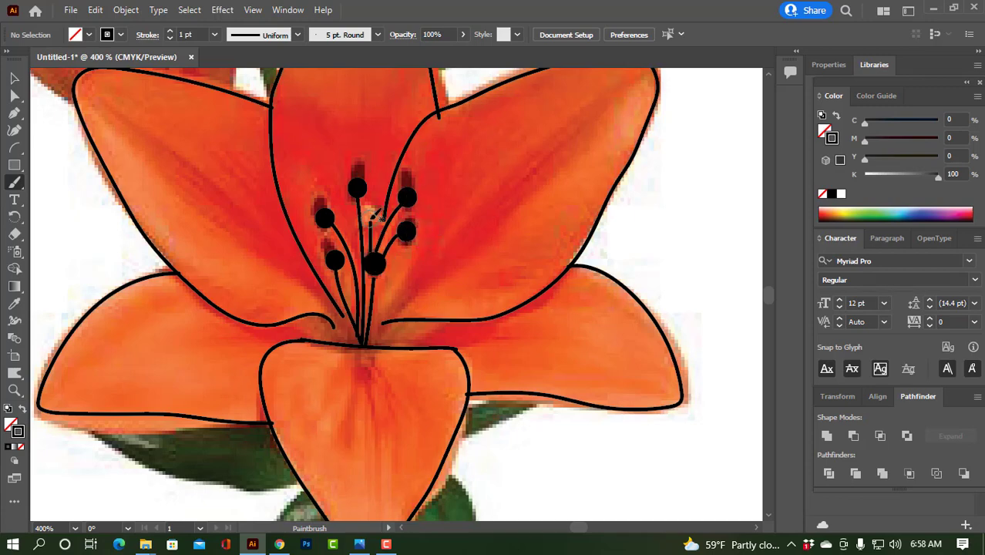
pyautogui.click(375, 213)
# Draw vein strokes across the right, left and lower-left petals
pyautogui.moveTo(383, 318); pyautogui.dragTo(614, 120)
pyautogui.moveTo(395, 296); pyautogui.dragTo(556, 145)
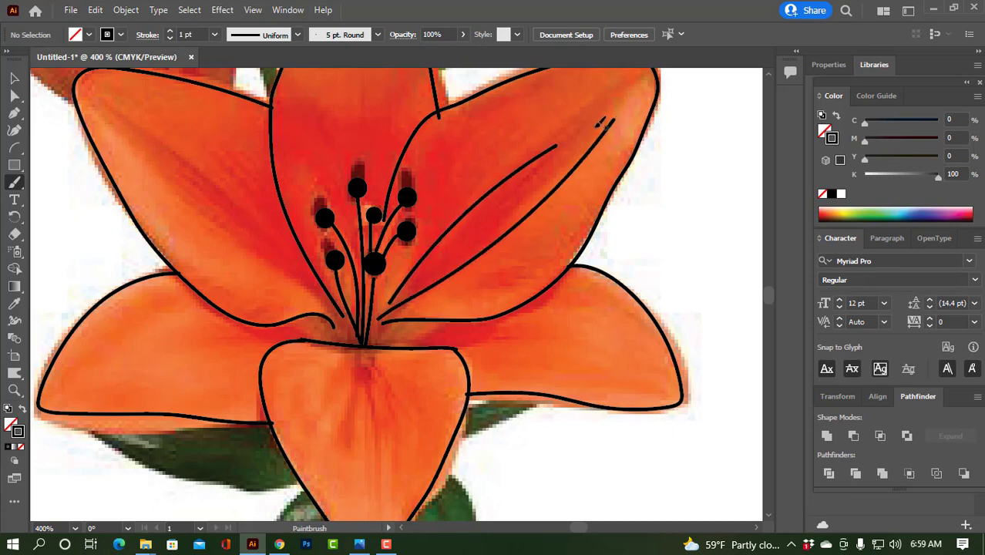
pyautogui.moveTo(342, 318); pyautogui.dragTo(139, 111)
pyautogui.moveTo(199, 151)
pyautogui.mouseDown()
pyautogui.moveTo(261, 203)
pyautogui.moveTo(331, 304)
pyautogui.moveTo(202, 252)
pyautogui.mouseUp()
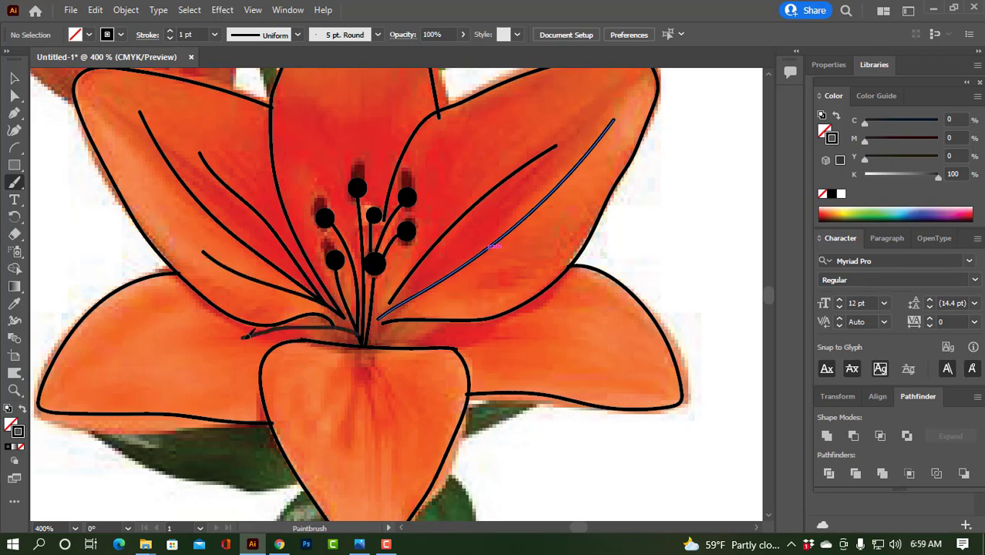
pyautogui.moveTo(361, 333); pyautogui.dragTo(85, 365)
pyautogui.moveTo(266, 331); pyautogui.dragTo(101, 392)
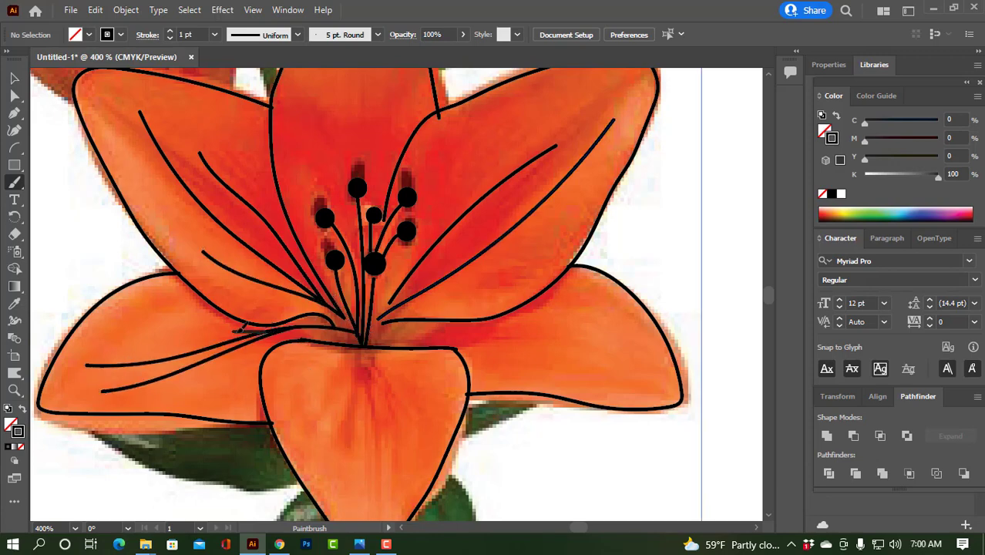
# Add veins to the front and lower-right petals
pyautogui.moveTo(447, 412); pyautogui.dragTo(454, 275)
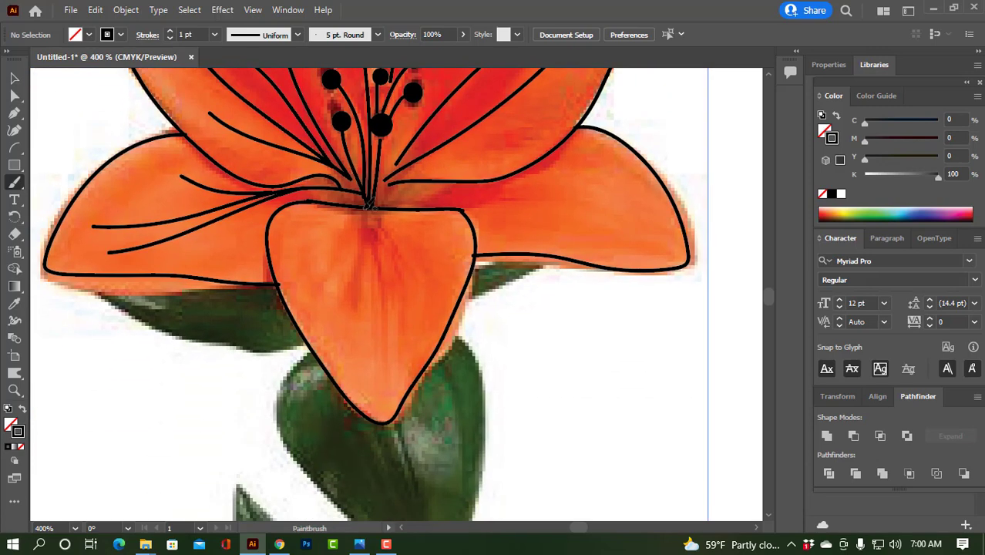
pyautogui.moveTo(367, 207); pyautogui.dragTo(329, 339)
pyautogui.moveTo(368, 207); pyautogui.dragTo(377, 374)
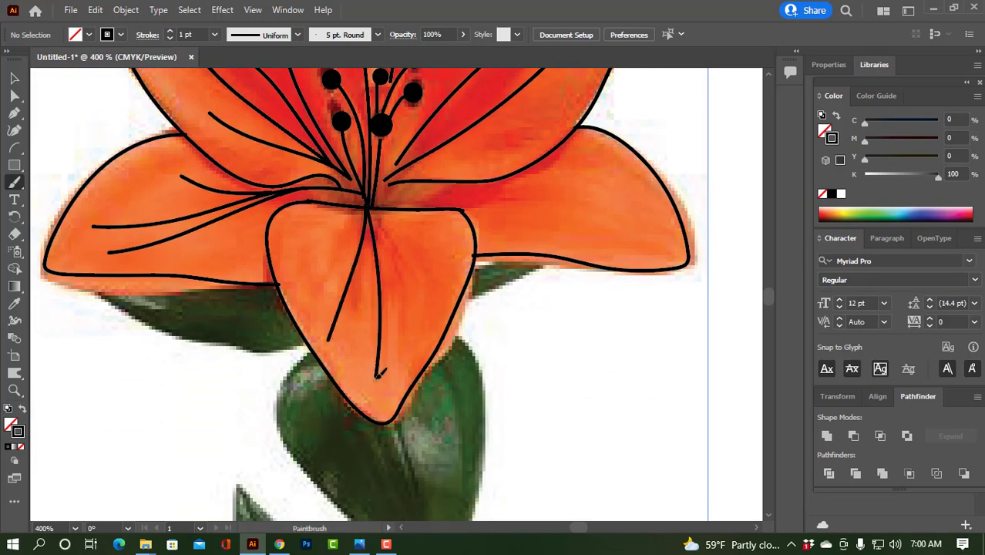
pyautogui.moveTo(369, 210); pyautogui.dragTo(412, 296)
pyautogui.moveTo(427, 181)
pyautogui.mouseDown()
pyautogui.moveTo(411, 285)
pyautogui.moveTo(648, 342)
pyautogui.mouseUp()
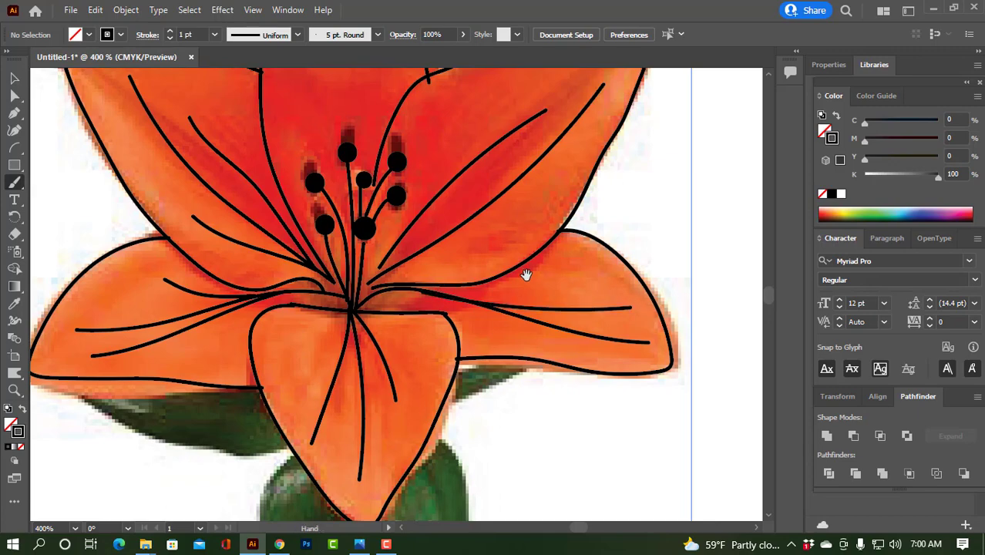
# Add two veins running up the top petal
pyautogui.scroll(-1, 526, 273)
pyautogui.scroll(-1, 526, 272)
pyautogui.scroll(1, 493, 261)
pyautogui.scroll(1, 470, 255)
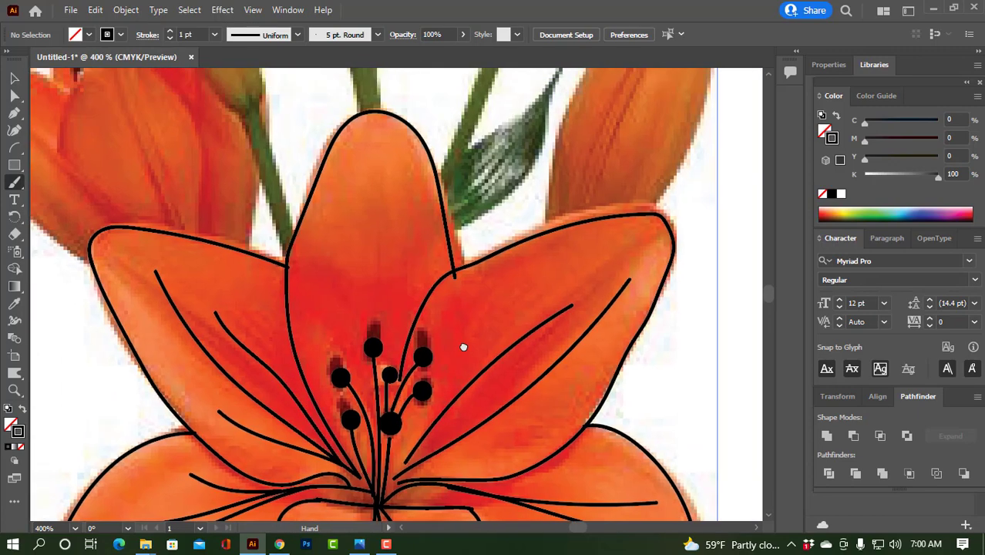
pyautogui.moveTo(379, 449); pyautogui.dragTo(355, 199)
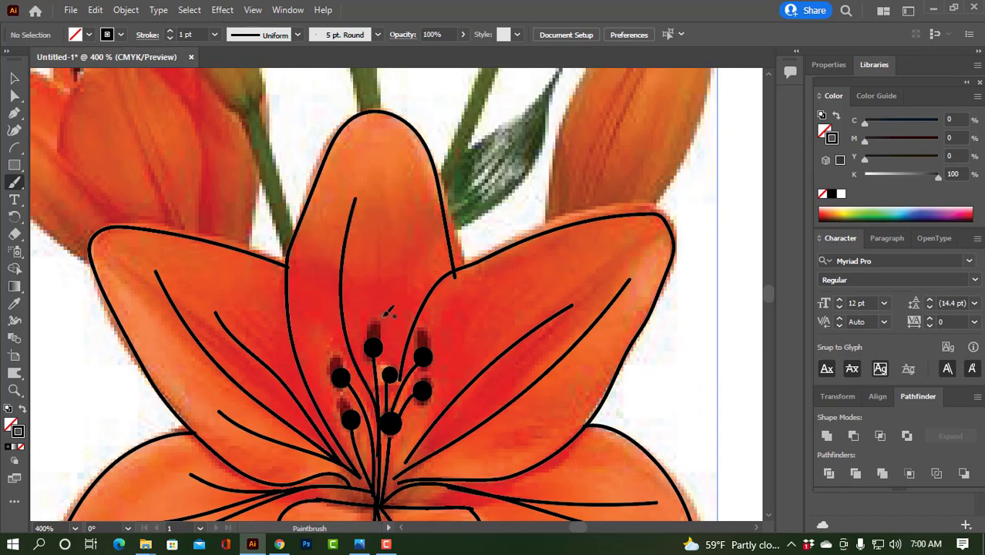
pyautogui.moveTo(375, 335); pyautogui.dragTo(395, 165)
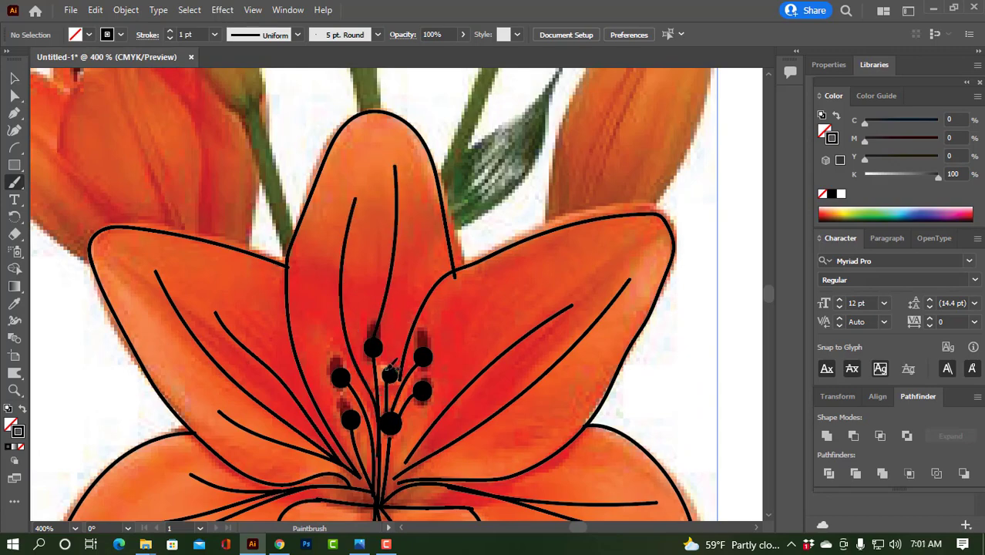
pyautogui.scroll(-2, 417, 262)
pyautogui.scroll(2, 299, 256)
# Outline the upper-left bloom's petals and draw a line down its stem
pyautogui.moveTo(312, 169); pyautogui.dragTo(476, 342)
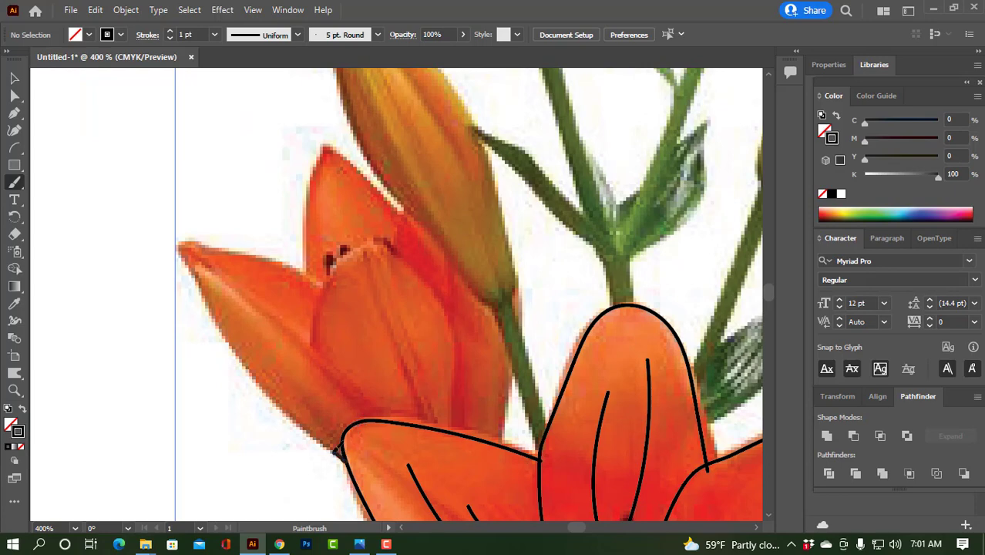
pyautogui.moveTo(339, 449)
pyautogui.mouseDown()
pyautogui.moveTo(193, 238)
pyautogui.moveTo(322, 291)
pyautogui.mouseUp()
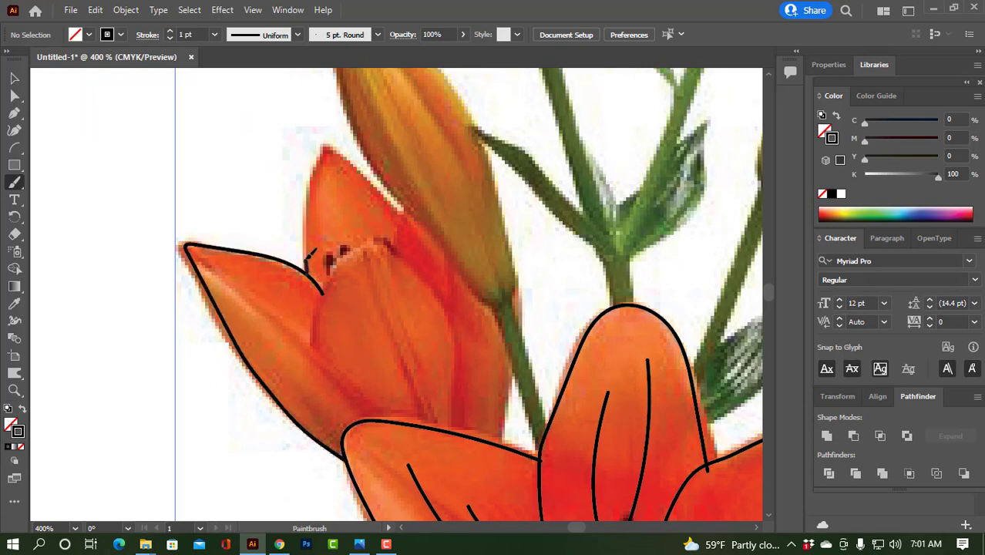
pyautogui.moveTo(317, 210)
pyautogui.mouseDown()
pyautogui.moveTo(399, 208)
pyautogui.moveTo(402, 224)
pyautogui.mouseUp()
pyautogui.moveTo(385, 414)
pyautogui.mouseDown()
pyautogui.moveTo(444, 284)
pyautogui.moveTo(462, 389)
pyautogui.moveTo(457, 432)
pyautogui.mouseUp()
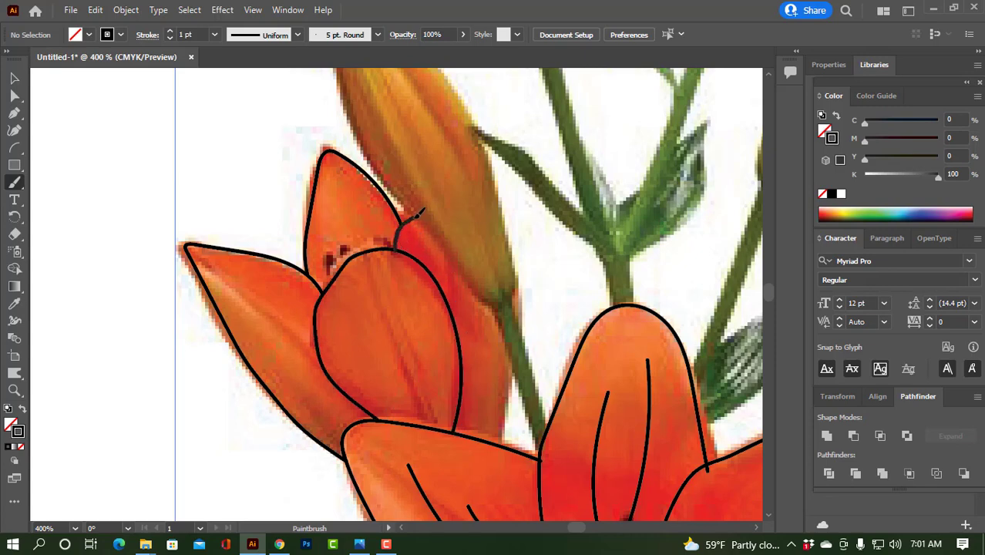
pyautogui.moveTo(421, 209); pyautogui.dragTo(416, 216)
pyautogui.moveTo(515, 369); pyautogui.dragTo(497, 445)
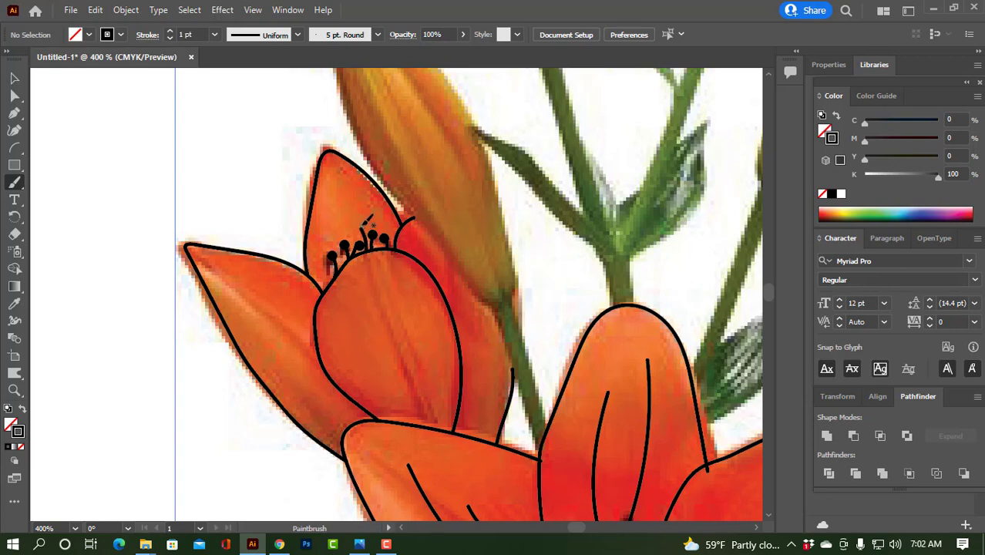
# Add a dot-tipped stamen and curved veins on the central, left and upper petals
pyautogui.moveTo(356, 223); pyautogui.dragTo(363, 243)
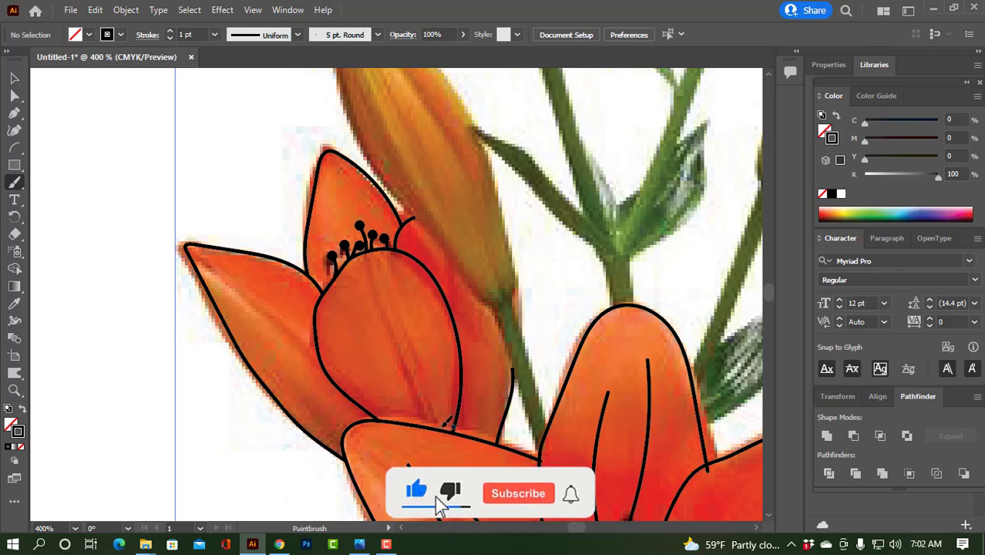
pyautogui.moveTo(438, 426); pyautogui.dragTo(398, 296)
pyautogui.moveTo(430, 417); pyautogui.dragTo(358, 317)
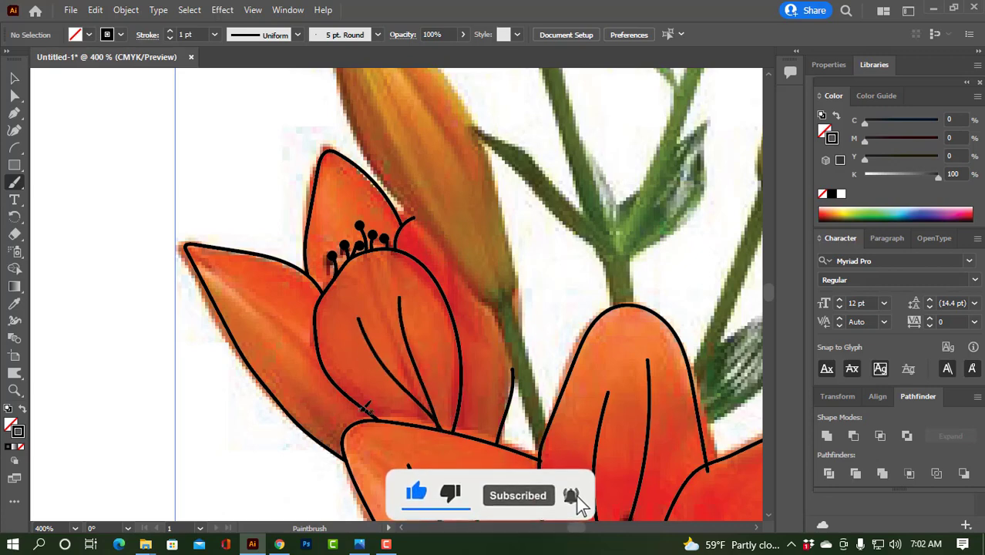
pyautogui.moveTo(364, 414); pyautogui.dragTo(243, 275)
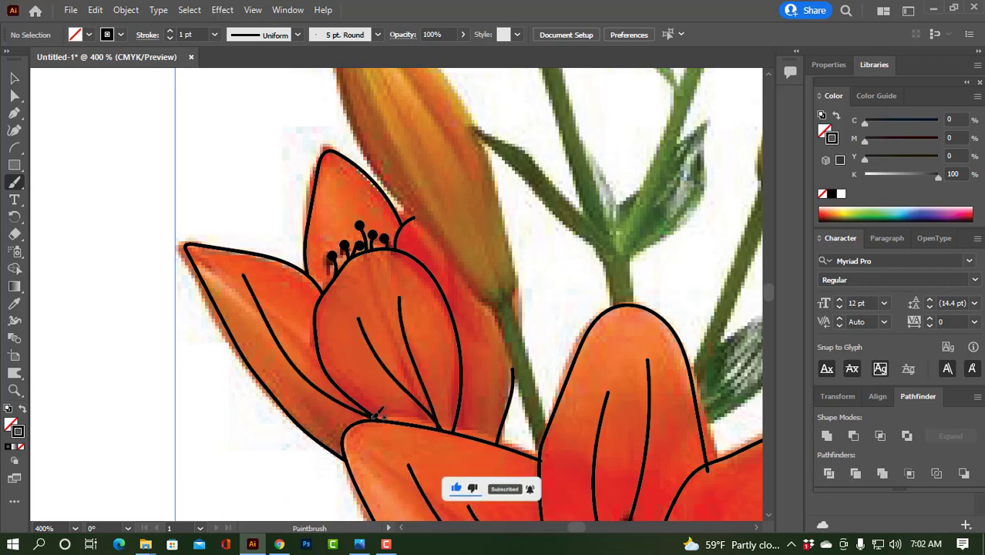
pyautogui.moveTo(370, 416); pyautogui.dragTo(256, 351)
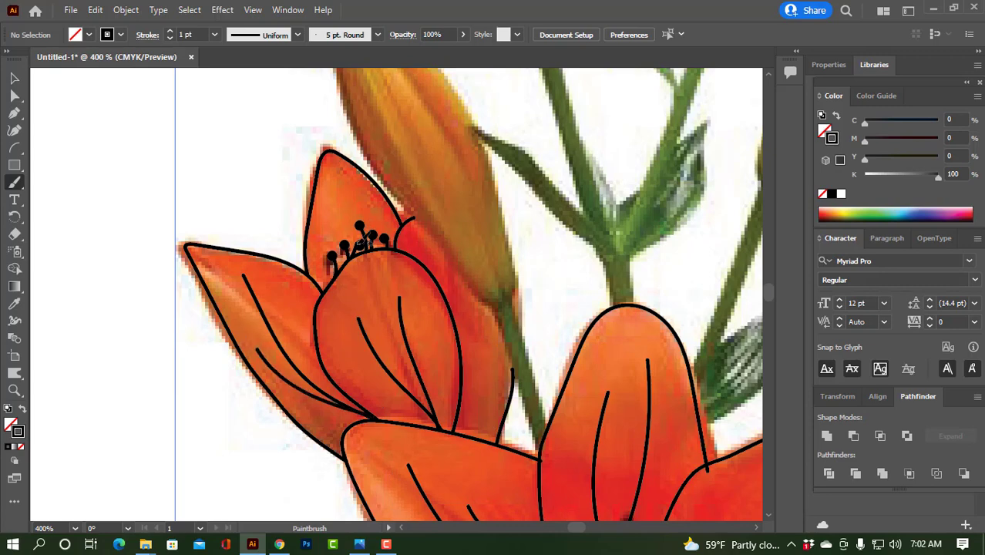
pyautogui.moveTo(344, 245); pyautogui.dragTo(339, 185)
# Add one more petal vein, then trace the tall bud from its tip down its right edge
pyautogui.moveTo(484, 433); pyautogui.dragTo(476, 305)
pyautogui.scroll(3, 484, 425)
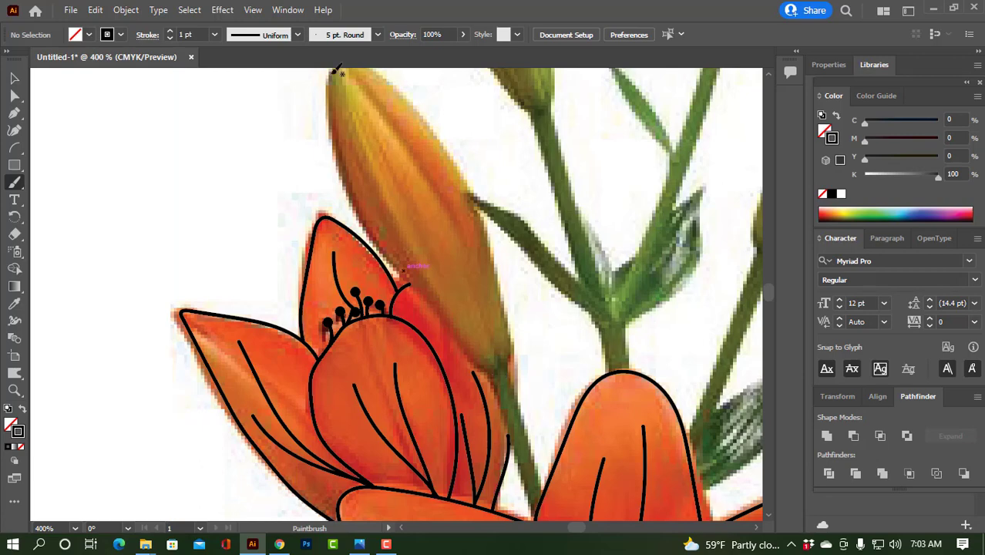
pyautogui.moveTo(334, 70)
pyautogui.mouseDown()
pyautogui.moveTo(370, 213)
pyautogui.moveTo(461, 333)
pyautogui.mouseUp()
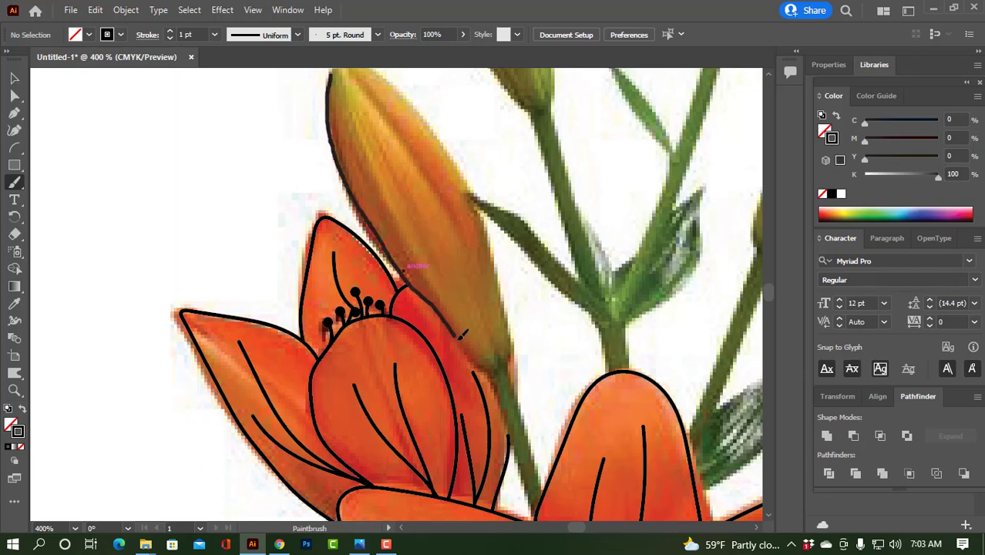
pyautogui.scroll(5, 460, 204)
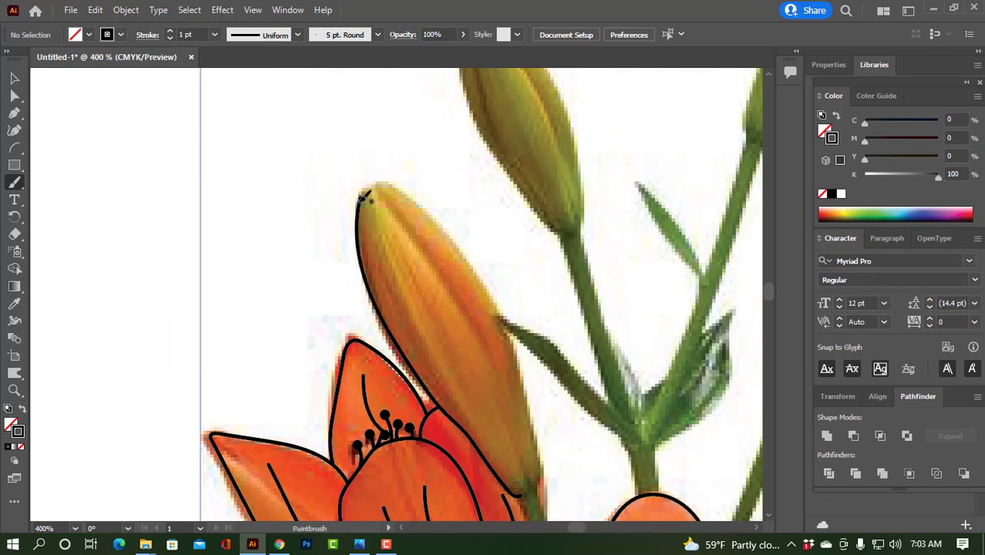
pyautogui.click(367, 194)
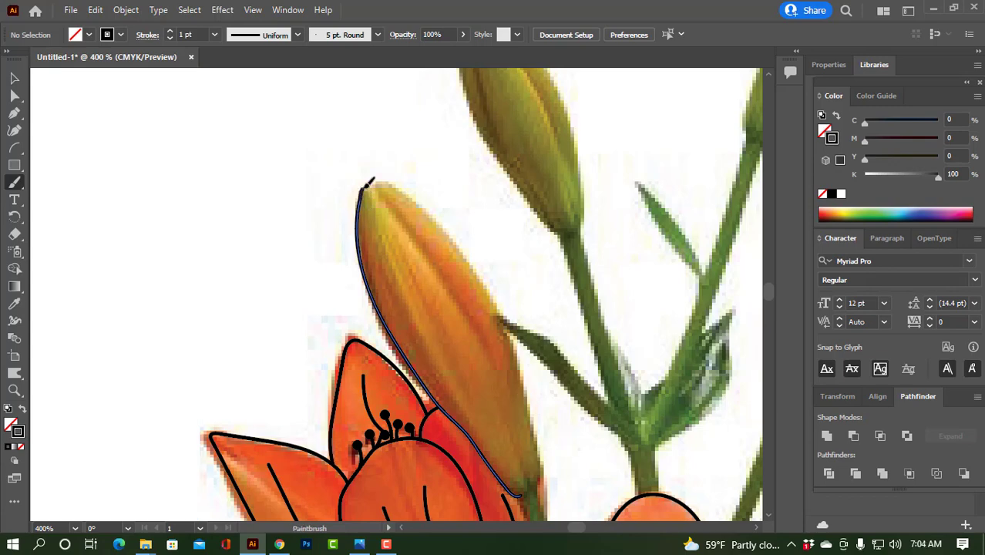
pyautogui.moveTo(393, 175)
pyautogui.mouseDown()
pyautogui.moveTo(484, 279)
pyautogui.moveTo(524, 355)
pyautogui.moveTo(541, 435)
pyautogui.moveTo(536, 485)
pyautogui.mouseUp()
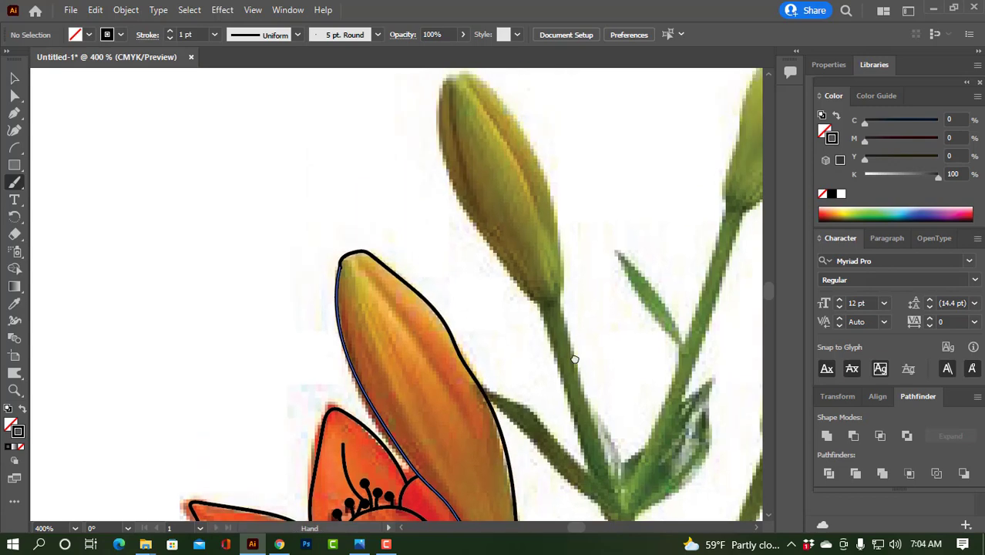
# Outline both edges of the stem below the tall bud
pyautogui.moveTo(616, 516); pyautogui.dragTo(566, 264)
pyautogui.moveTo(465, 198); pyautogui.dragTo(486, 282)
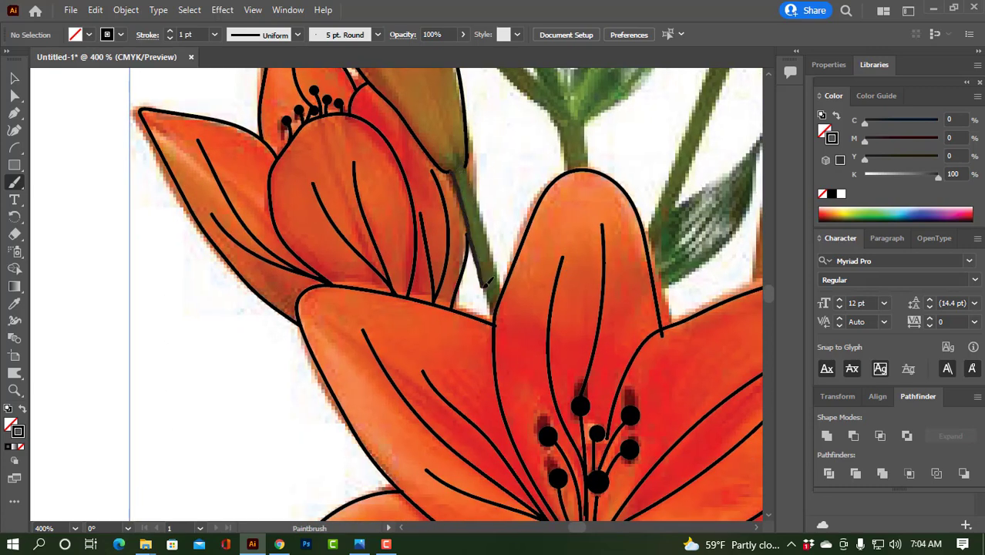
pyautogui.moveTo(472, 161)
pyautogui.mouseDown()
pyautogui.moveTo(505, 285)
pyautogui.moveTo(474, 380)
pyautogui.moveTo(318, 446)
pyautogui.mouseUp()
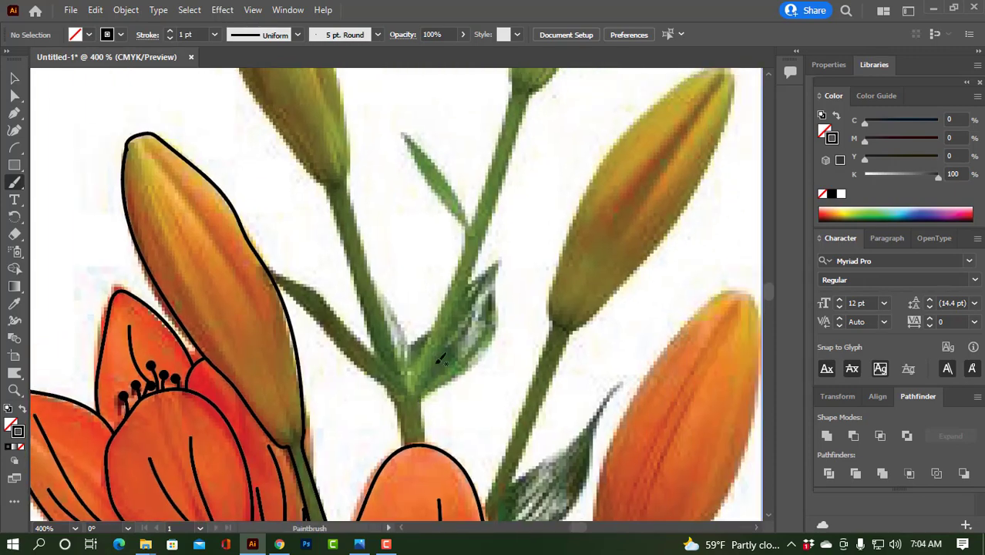
pyautogui.moveTo(325, 175)
pyautogui.mouseDown()
pyautogui.moveTo(384, 245)
pyautogui.moveTo(413, 147)
pyautogui.mouseUp()
# Trace both edges of the branching stems and the small leaves up to the top bud
pyautogui.moveTo(449, 401); pyautogui.dragTo(440, 355)
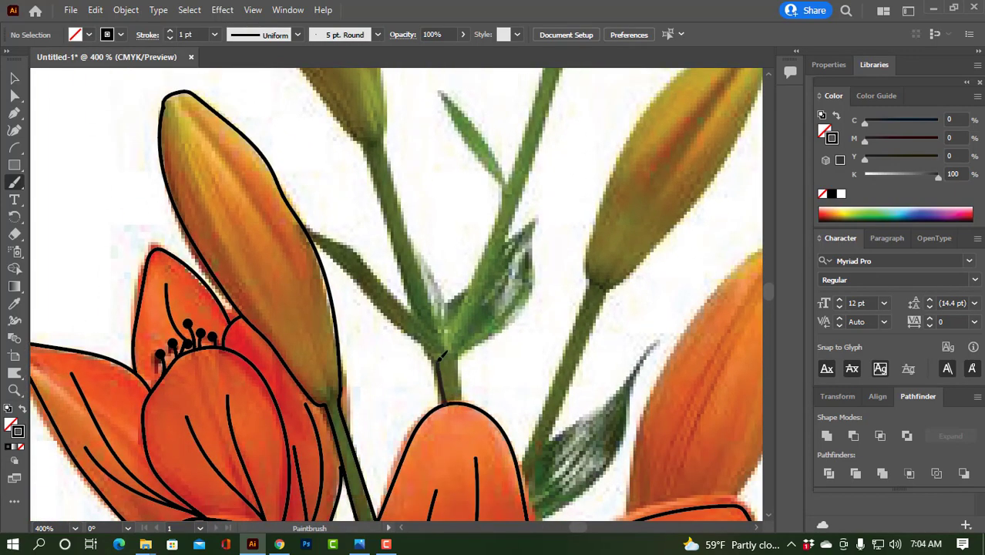
pyautogui.moveTo(399, 319)
pyautogui.mouseDown()
pyautogui.moveTo(347, 258)
pyautogui.moveTo(374, 266)
pyautogui.moveTo(422, 316)
pyautogui.moveTo(401, 241)
pyautogui.mouseUp()
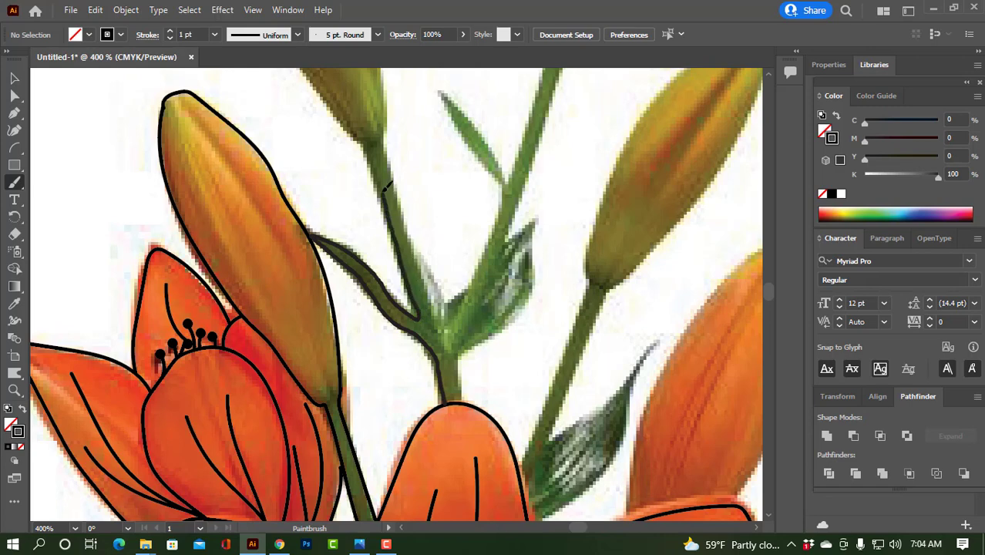
pyautogui.moveTo(360, 138)
pyautogui.mouseDown()
pyautogui.moveTo(398, 169)
pyautogui.moveTo(443, 317)
pyautogui.moveTo(479, 278)
pyautogui.moveTo(508, 208)
pyautogui.moveTo(441, 92)
pyautogui.moveTo(501, 139)
pyautogui.moveTo(514, 176)
pyautogui.mouseUp()
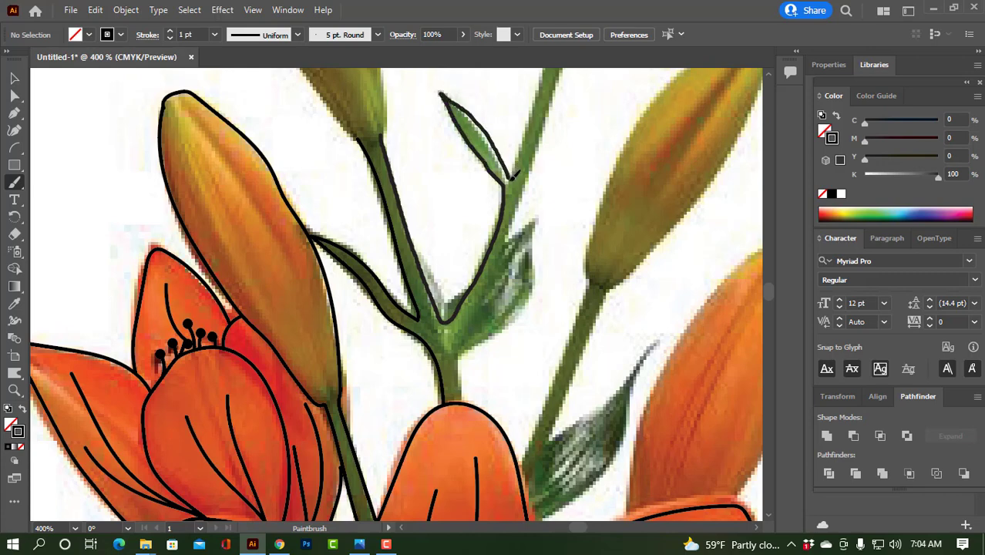
pyautogui.moveTo(467, 398)
pyautogui.mouseDown()
pyautogui.moveTo(461, 369)
pyautogui.moveTo(501, 324)
pyautogui.moveTo(530, 241)
pyautogui.moveTo(511, 240)
pyautogui.moveTo(474, 305)
pyautogui.mouseUp()
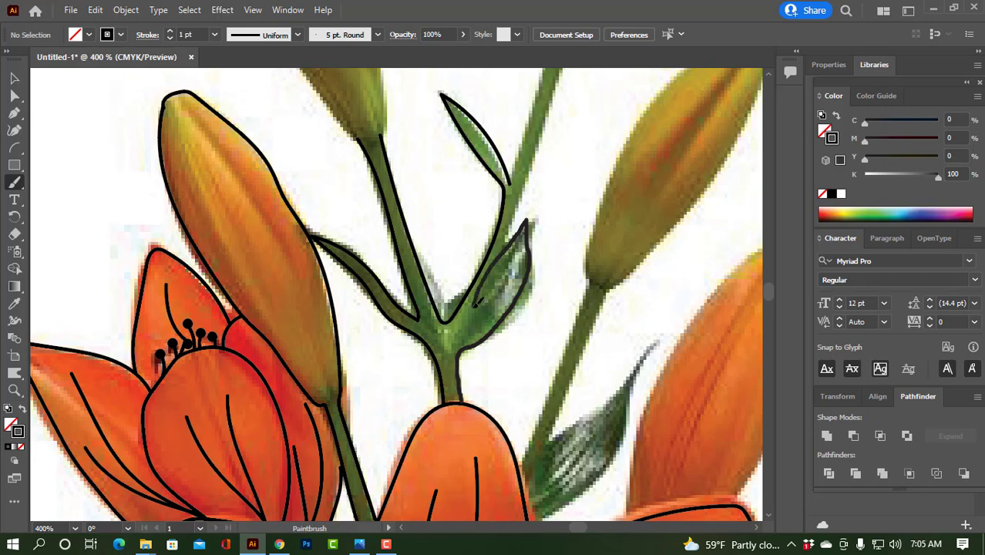
pyautogui.scroll(3, 537, 285)
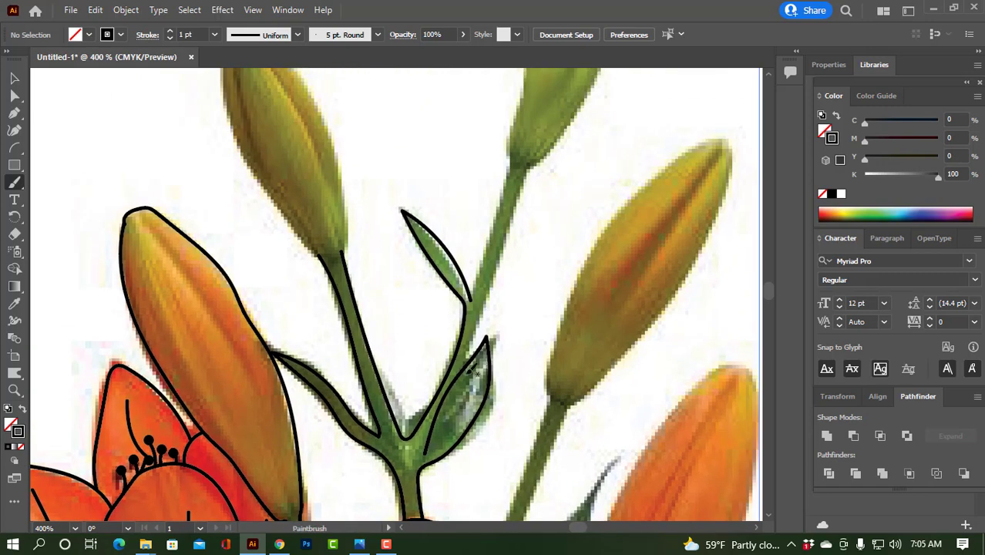
pyautogui.moveTo(465, 367)
pyautogui.mouseDown()
pyautogui.moveTo(515, 195)
pyautogui.moveTo(539, 158)
pyautogui.mouseUp()
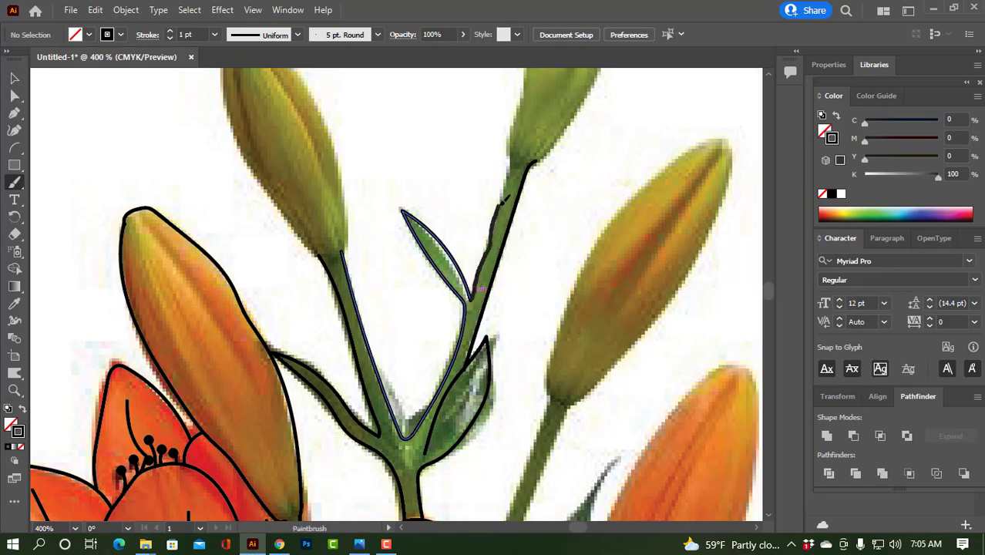
pyautogui.moveTo(514, 148); pyautogui.dragTo(512, 138)
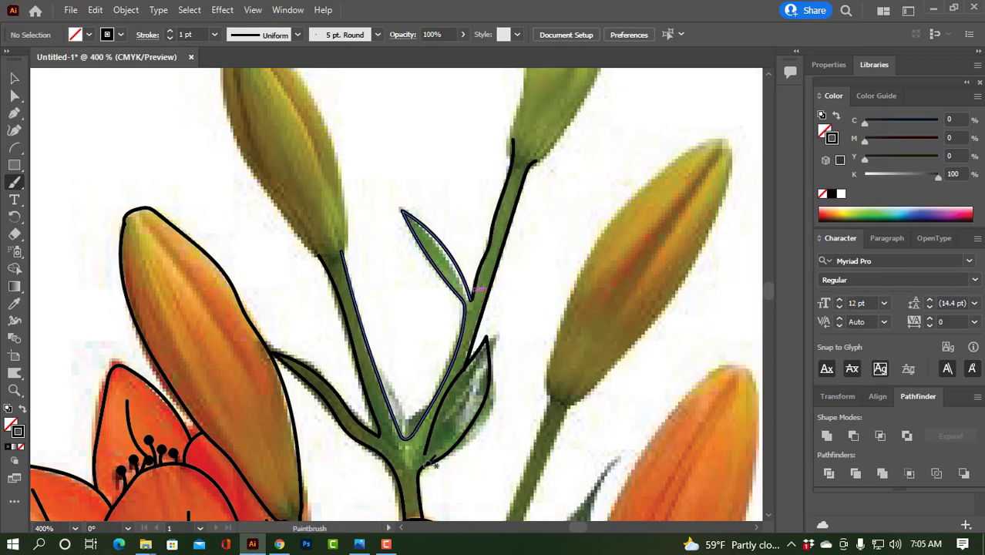
pyautogui.moveTo(432, 463); pyautogui.dragTo(494, 379)
# Mark the green bud's base and trace its left edge up to the tip
pyautogui.scroll(3, 466, 415)
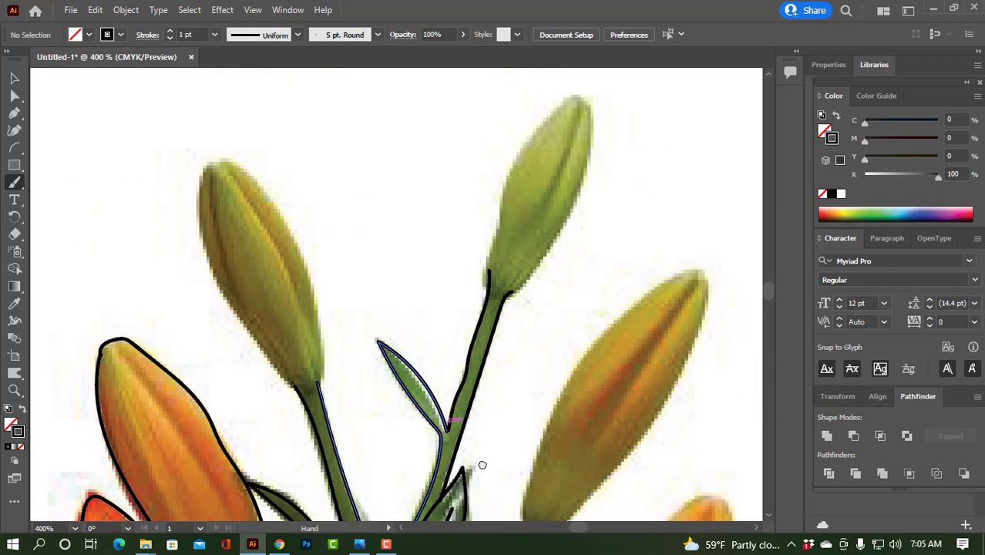
pyautogui.scroll(2, 493, 323)
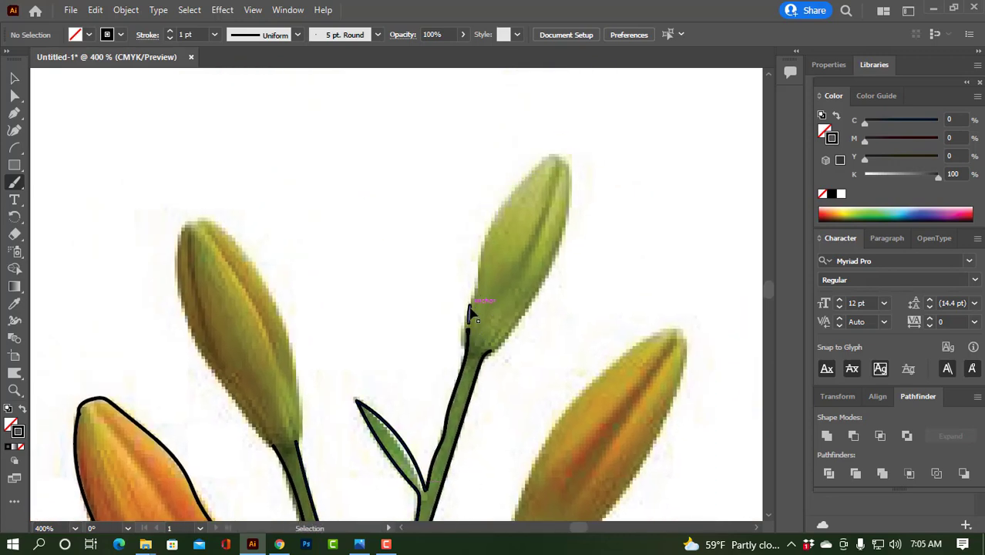
pyautogui.moveTo(478, 303); pyautogui.dragTo(473, 332)
pyautogui.moveTo(482, 265)
pyautogui.mouseDown()
pyautogui.moveTo(528, 167)
pyautogui.moveTo(562, 245)
pyautogui.moveTo(523, 321)
pyautogui.mouseUp()
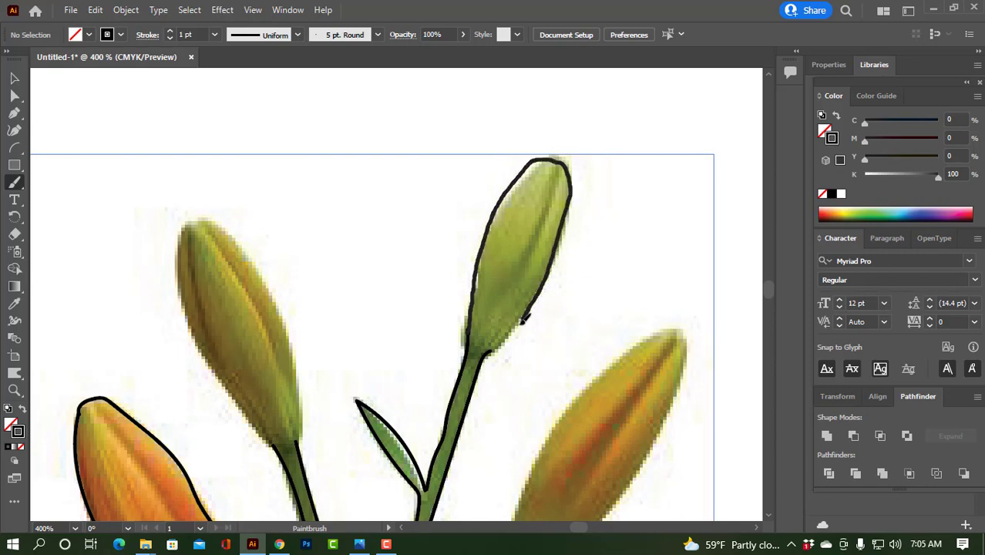
# Outline the right-hand stem's left edge upward
pyautogui.scroll(-3, 539, 269)
pyautogui.scroll(-3, 562, 224)
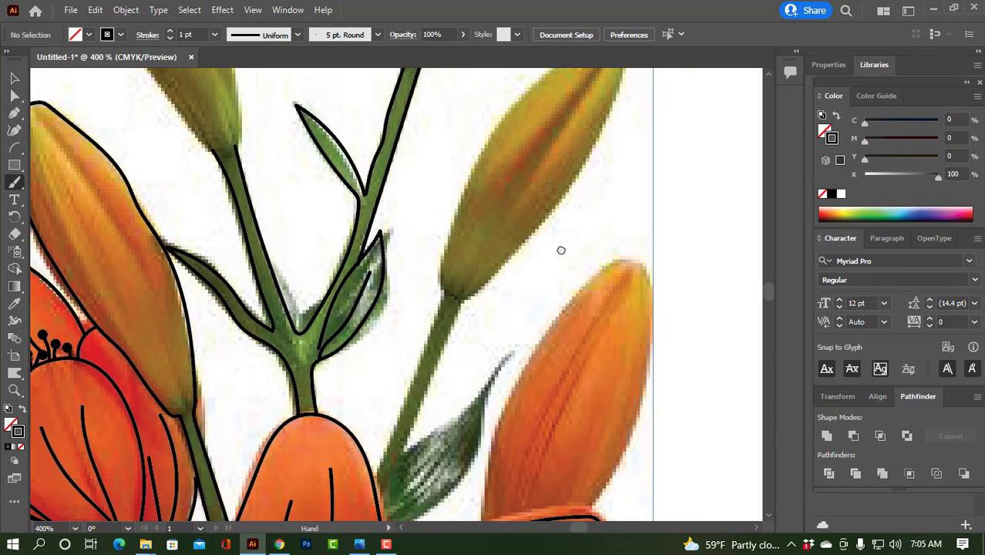
pyautogui.scroll(-2, 551, 277)
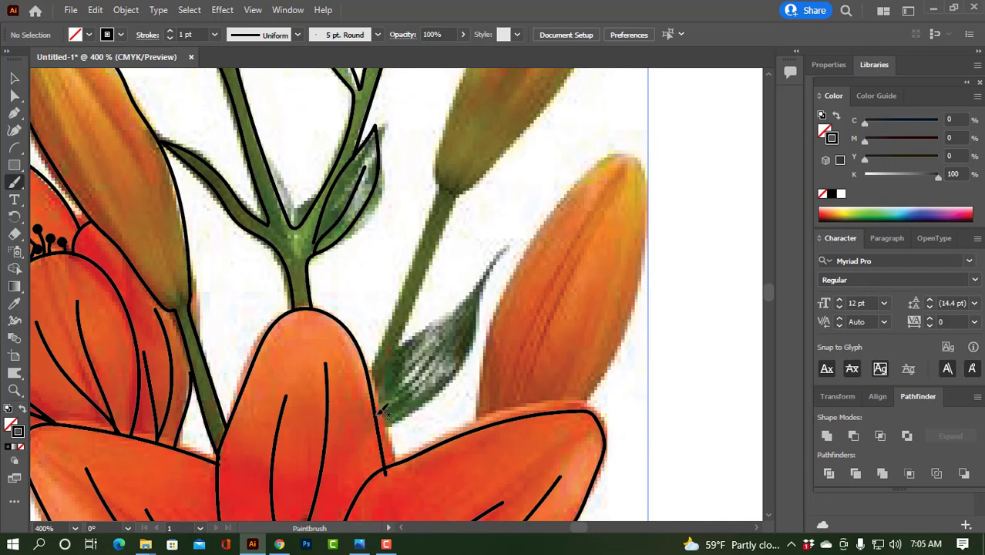
pyautogui.moveTo(409, 321); pyautogui.dragTo(443, 245)
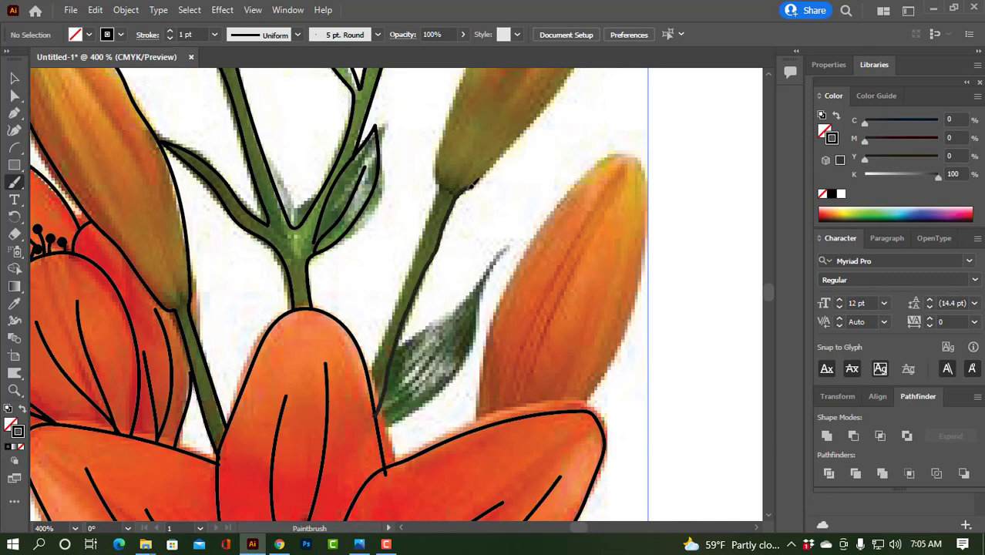
pyautogui.moveTo(473, 181); pyautogui.dragTo(474, 179)
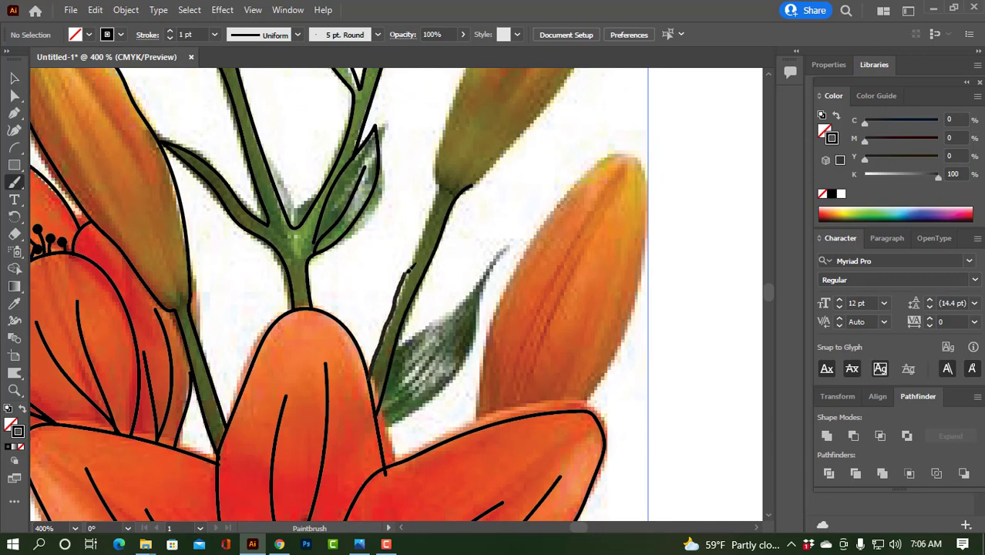
pyautogui.moveTo(409, 270)
pyautogui.mouseDown()
pyautogui.moveTo(434, 206)
pyautogui.moveTo(436, 162)
pyautogui.mouseUp()
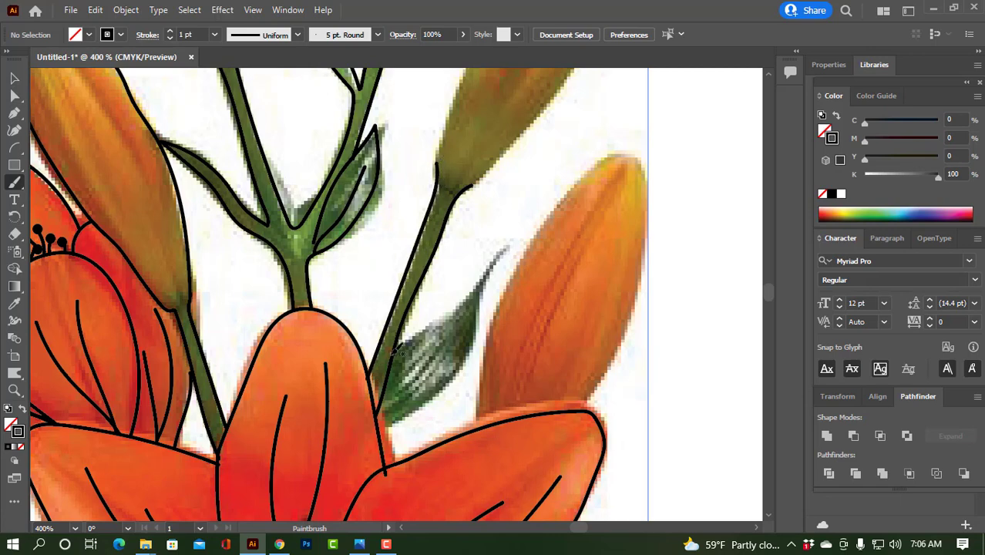
# Outline the dark leaf's upper and lower edges, leaving no vein through it
pyautogui.moveTo(396, 348); pyautogui.dragTo(510, 250)
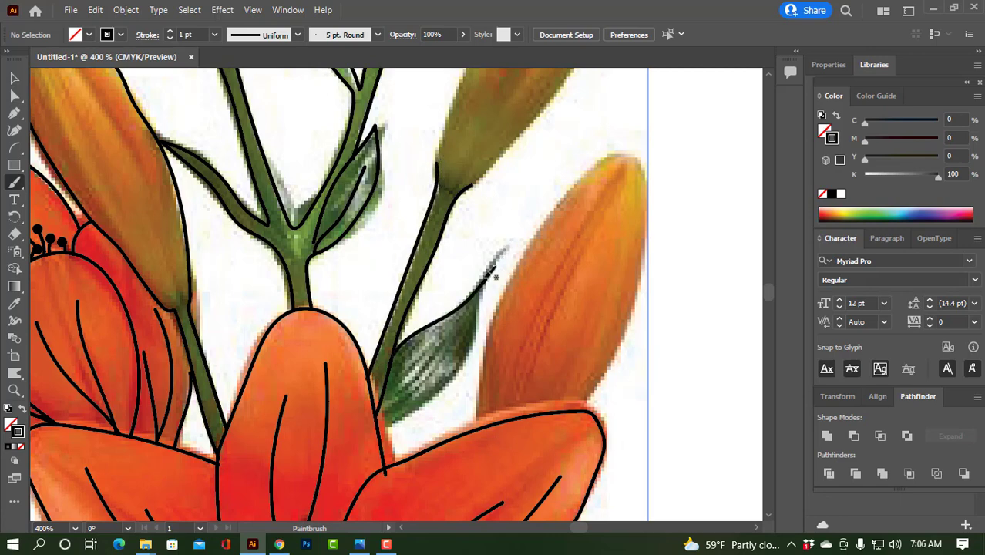
pyautogui.moveTo(487, 278); pyautogui.dragTo(377, 420)
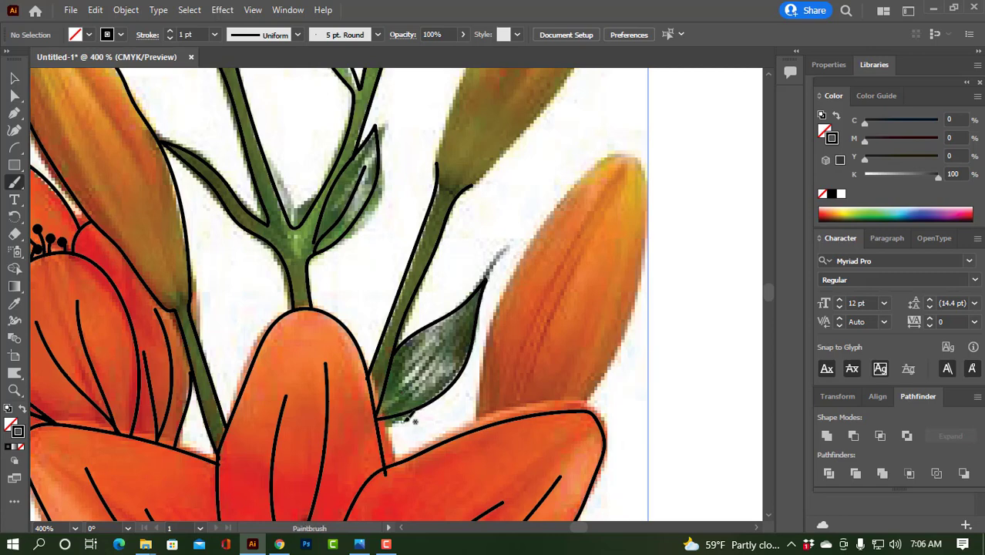
pyautogui.moveTo(380, 413); pyautogui.dragTo(459, 333)
pyautogui.moveTo(379, 411); pyautogui.dragTo(459, 335)
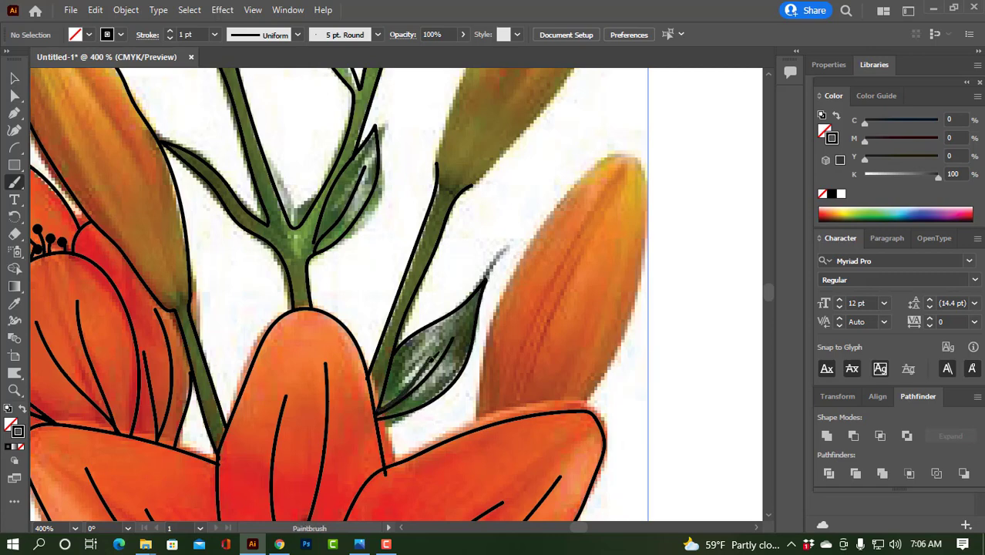
pyautogui.hotkey('ctrl', 'z')
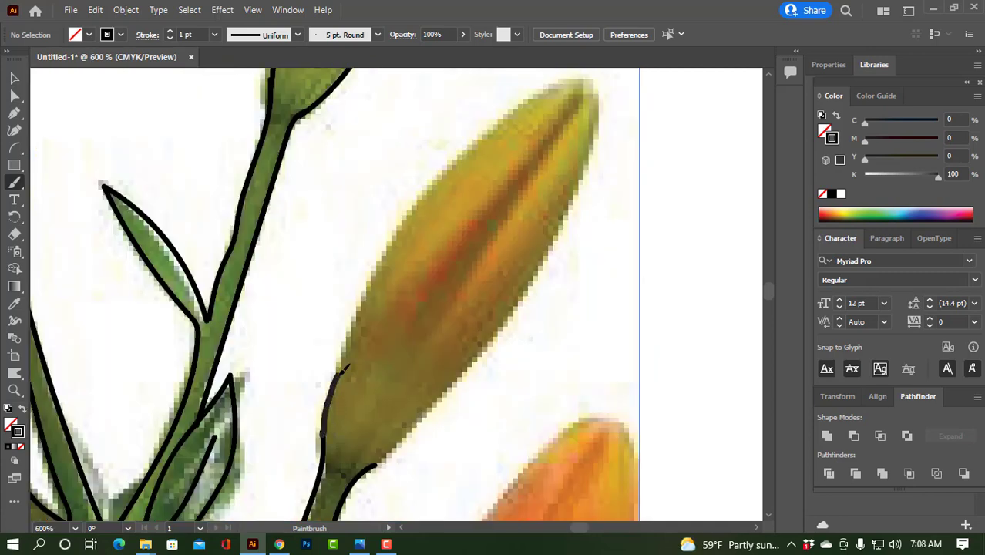
# Finish the green bud's edge up to its tip and outline the orange bud's left edge
pyautogui.moveTo(346, 367)
pyautogui.mouseDown()
pyautogui.moveTo(381, 281)
pyautogui.moveTo(442, 179)
pyautogui.moveTo(582, 78)
pyautogui.moveTo(587, 152)
pyautogui.moveTo(535, 282)
pyautogui.moveTo(485, 362)
pyautogui.moveTo(388, 447)
pyautogui.mouseUp()
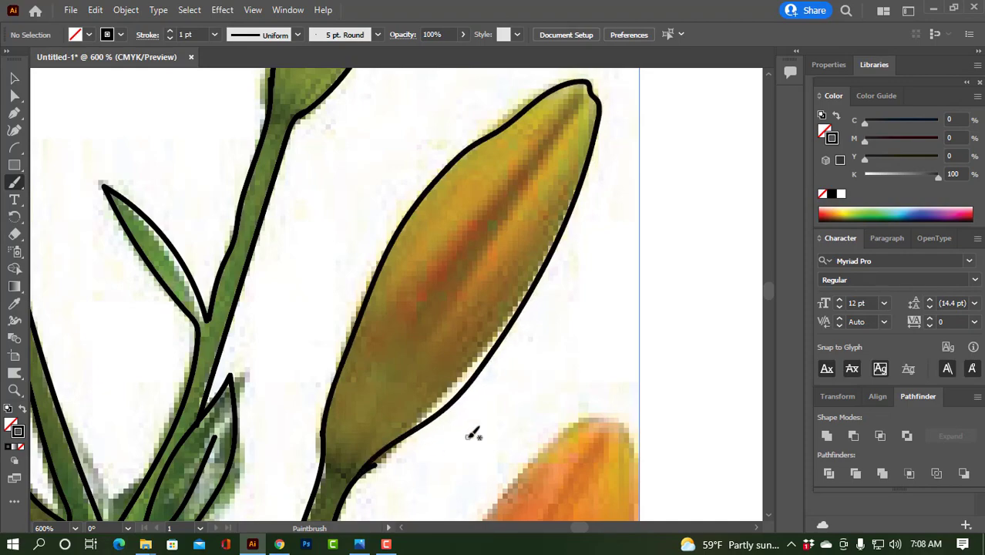
pyautogui.scroll(-3, 521, 261)
pyautogui.moveTo(521, 262); pyautogui.dragTo(428, 347)
pyautogui.scroll(-2, 426, 358)
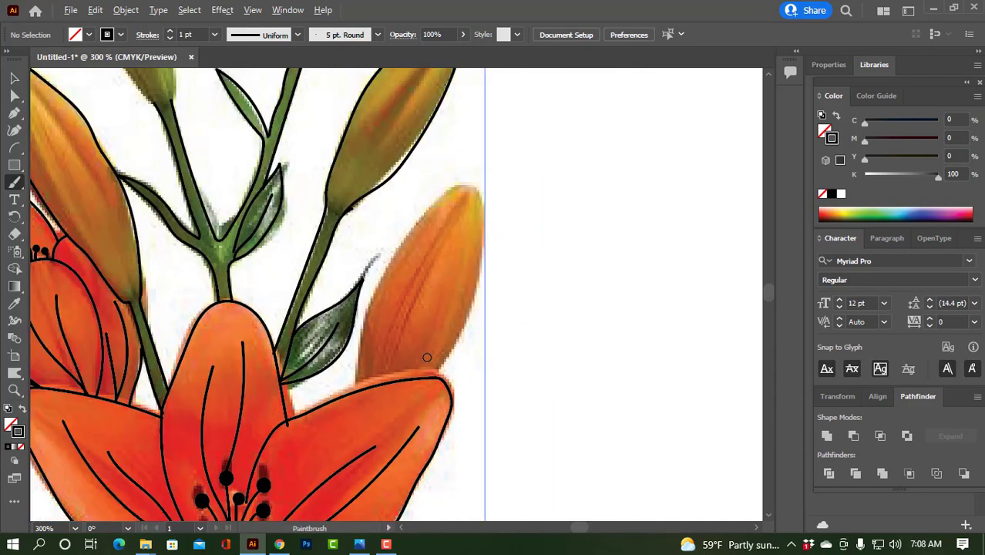
pyautogui.scroll(-2, 367, 222)
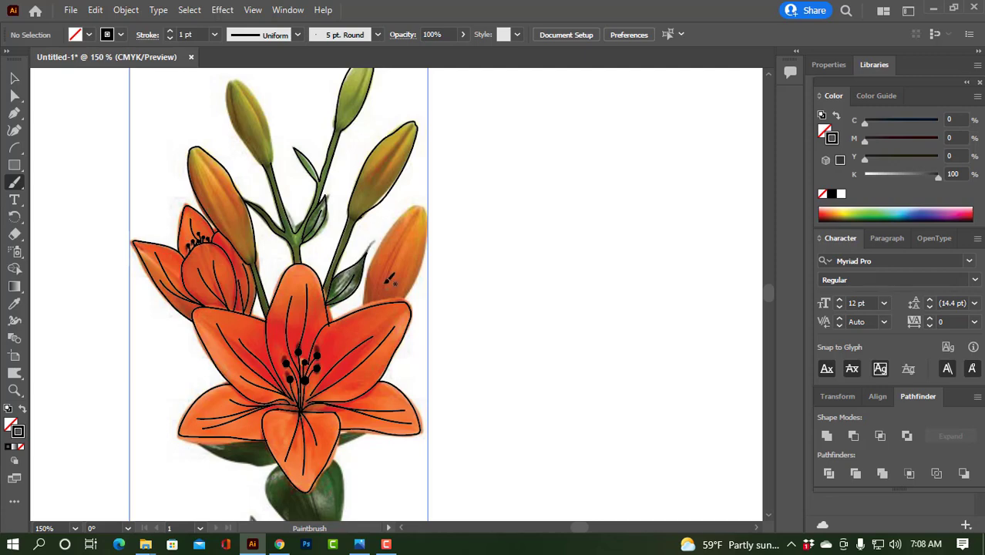
pyautogui.scroll(2, 389, 280)
pyautogui.moveTo(344, 315)
pyautogui.mouseDown()
pyautogui.moveTo(453, 117)
pyautogui.moveTo(418, 309)
pyautogui.mouseUp()
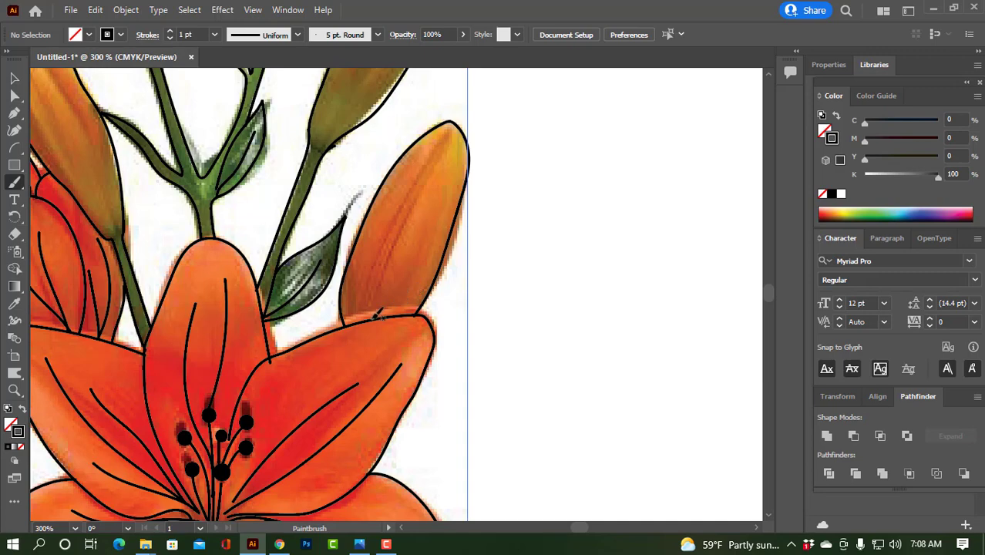
# Draw three vein lines inside the orange bud
pyautogui.moveTo(379, 315); pyautogui.dragTo(439, 163)
pyautogui.moveTo(375, 314); pyautogui.dragTo(400, 202)
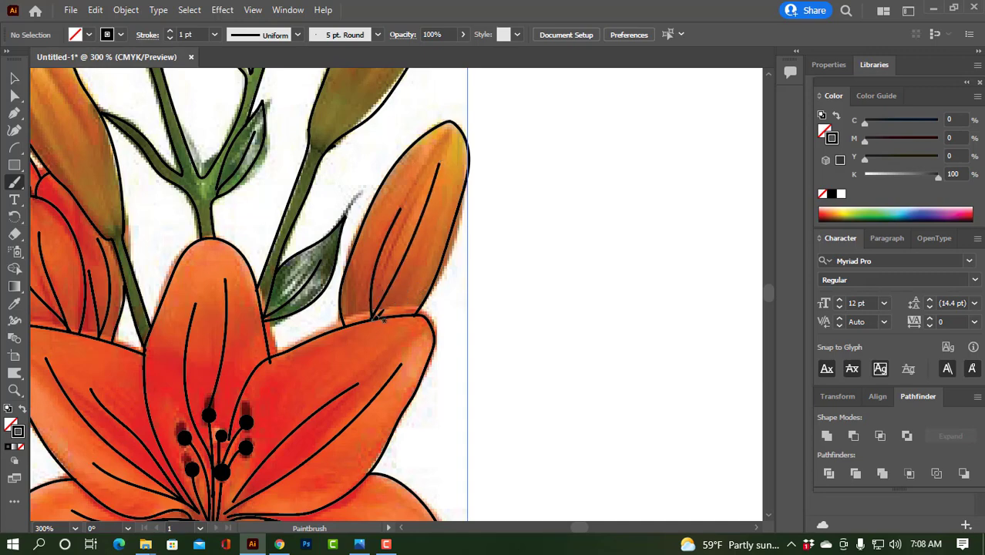
pyautogui.moveTo(374, 316); pyautogui.dragTo(426, 255)
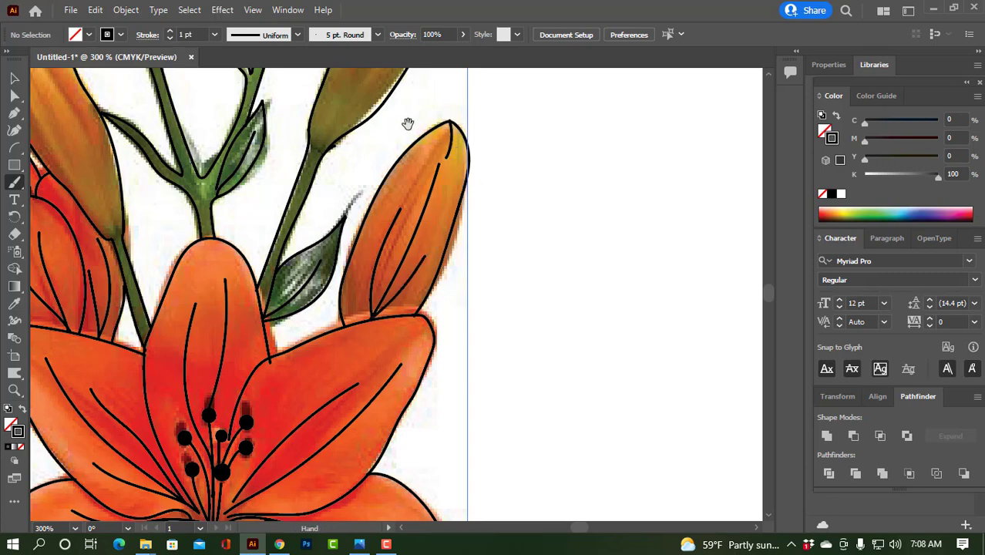
pyautogui.scroll(3, 432, 154)
# Add four vein lines inside the green bud above it
pyautogui.moveTo(430, 183); pyautogui.dragTo(352, 288)
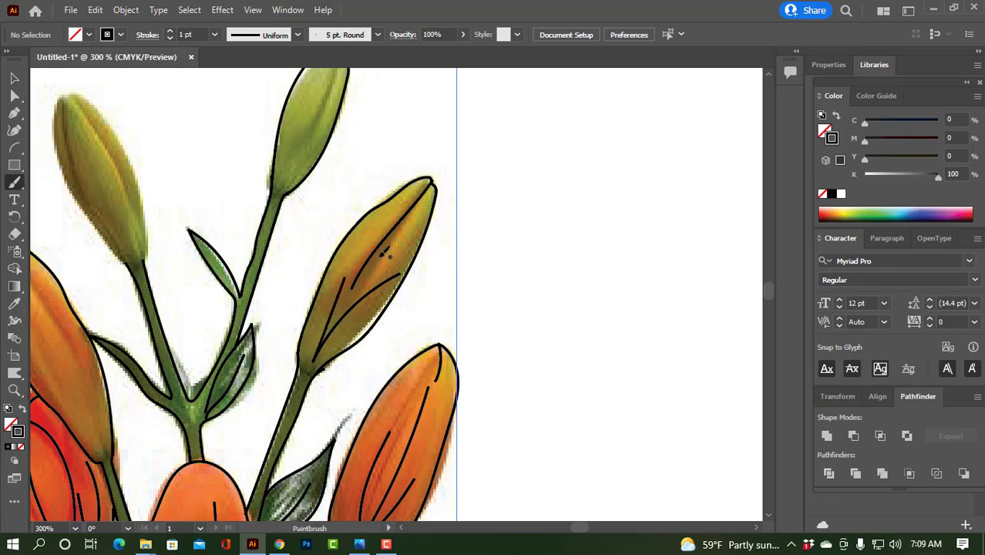
pyautogui.scroll(3, 338, 391)
pyautogui.moveTo(333, 285); pyautogui.dragTo(306, 359)
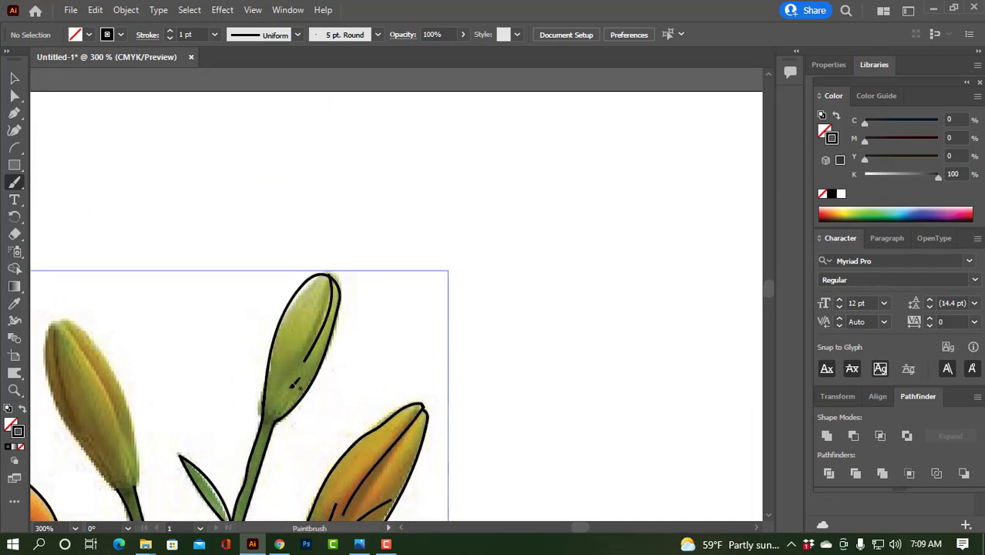
pyautogui.moveTo(308, 319); pyautogui.dragTo(282, 393)
pyautogui.moveTo(292, 355); pyautogui.dragTo(277, 385)
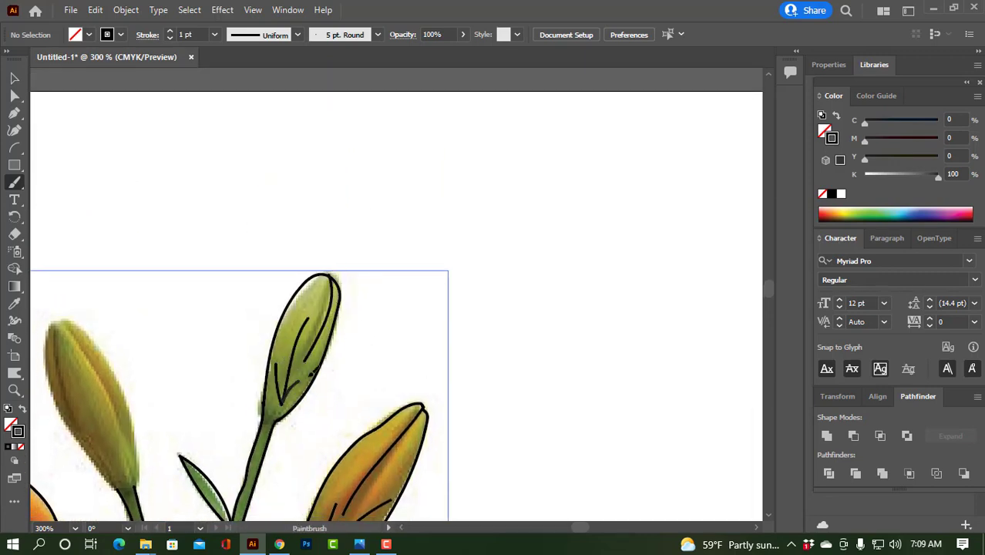
# Complete the tall bud's right-edge outline down to the stem and add inner veins
pyautogui.moveTo(124, 409); pyautogui.dragTo(407, 344)
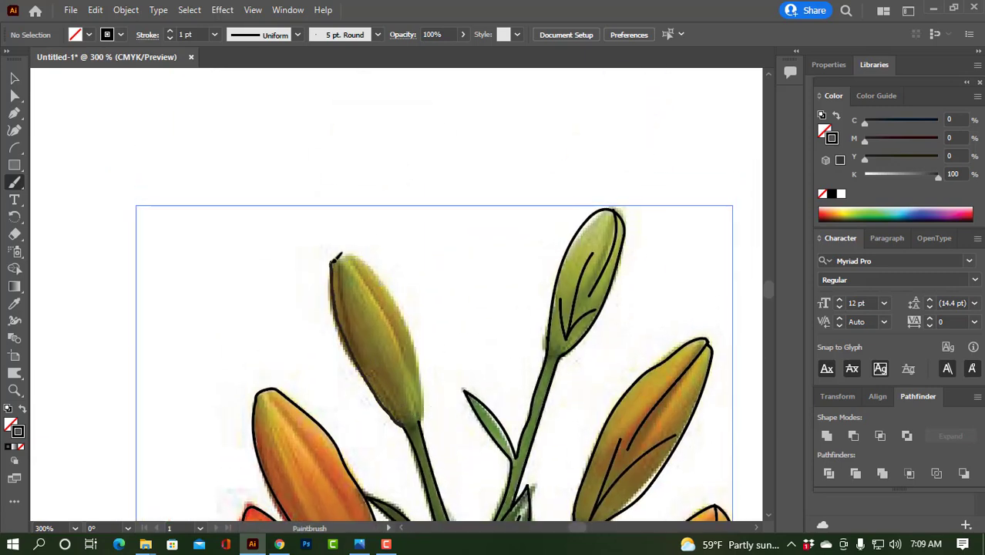
pyautogui.moveTo(388, 277); pyautogui.dragTo(417, 357)
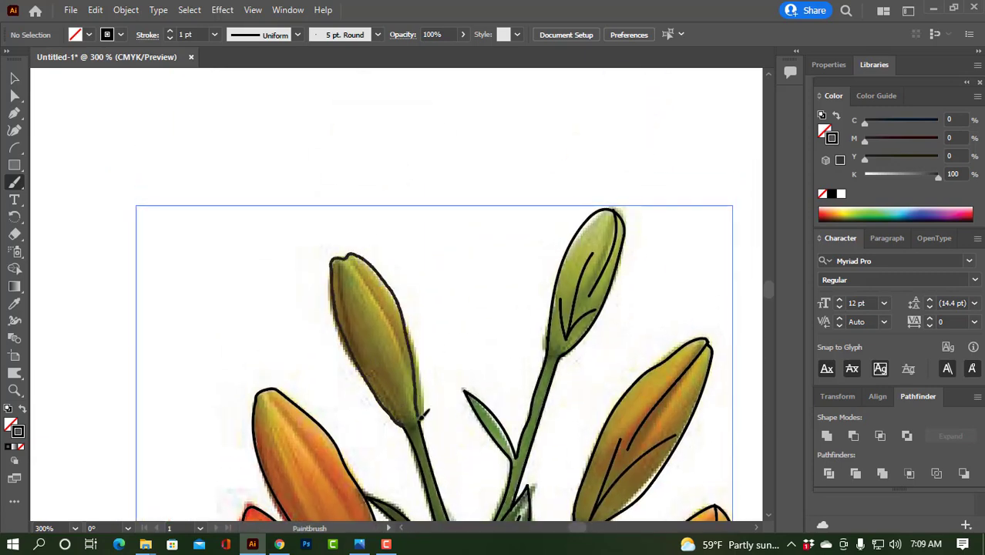
pyautogui.moveTo(422, 415); pyautogui.dragTo(424, 422)
pyautogui.moveTo(353, 257); pyautogui.dragTo(389, 330)
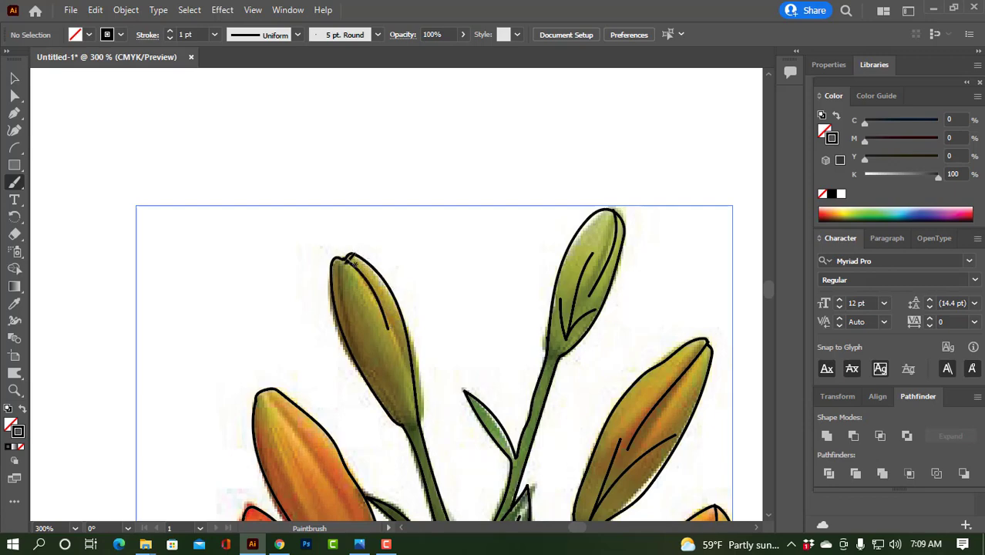
pyautogui.moveTo(345, 268); pyautogui.dragTo(351, 329)
pyautogui.moveTo(414, 408)
pyautogui.mouseDown()
pyautogui.moveTo(369, 338)
pyautogui.moveTo(397, 336)
pyautogui.mouseUp()
# Add two veins inside the tall orange bud and zoom out to the whole lily
pyautogui.scroll(-5, 408, 397)
pyautogui.hscroll(-2, 561, 260)
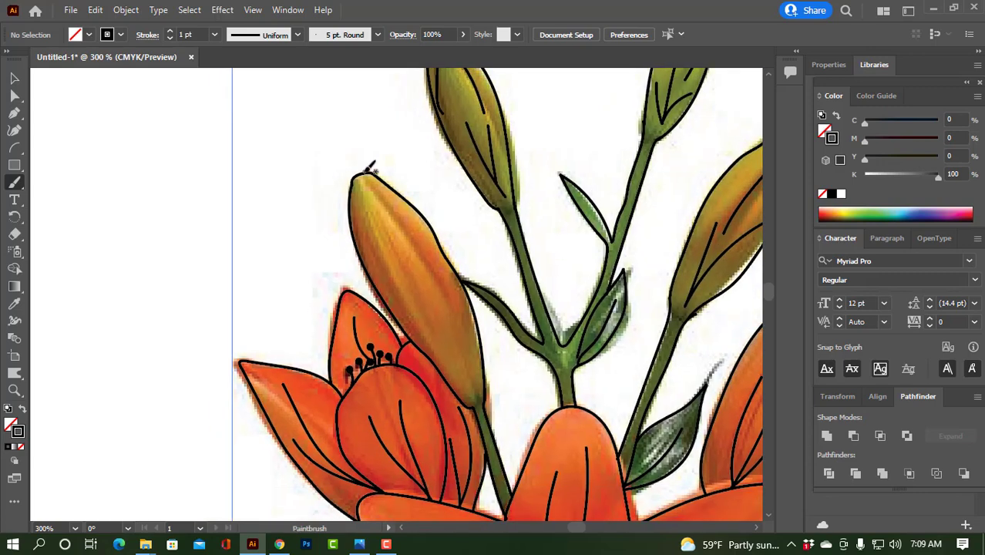
pyautogui.moveTo(374, 191); pyautogui.dragTo(462, 299)
pyautogui.moveTo(370, 198); pyautogui.dragTo(463, 356)
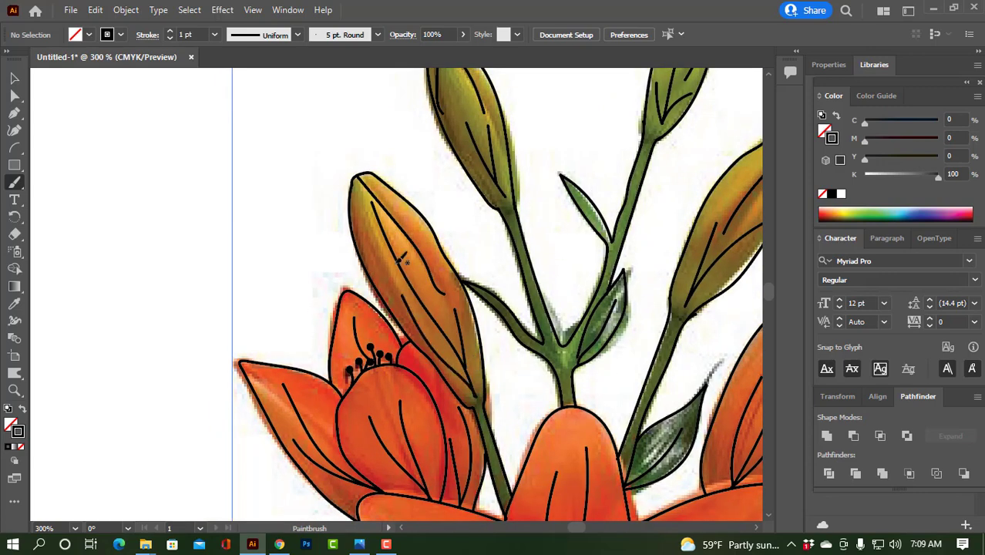
pyautogui.hotkey('ctrl', '-')
pyautogui.hotkey('ctrl', '-')
# Trace both edges of the leaf below the main lily in black
pyautogui.scroll(-3, 598, 425)
pyautogui.scroll(-2, 553, 374)
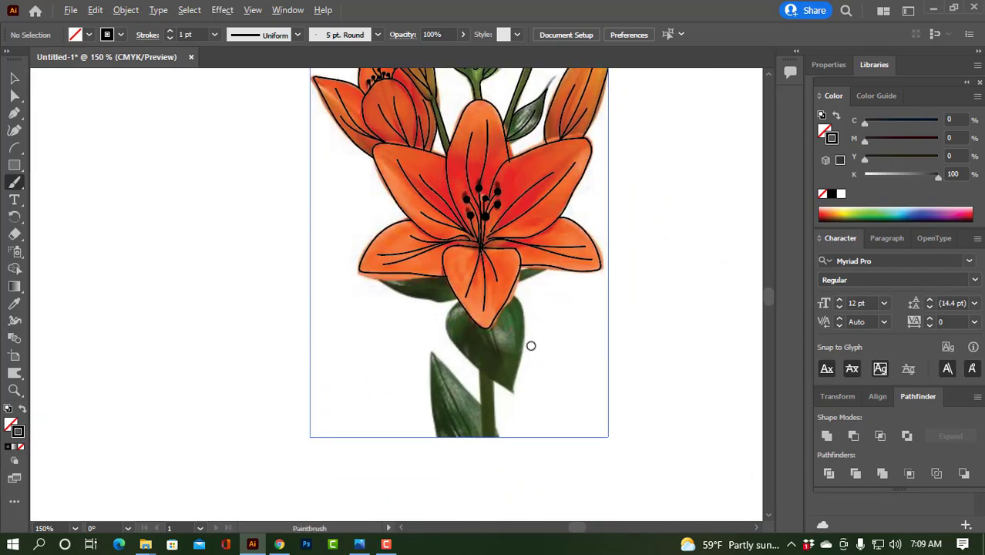
pyautogui.scroll(2, 530, 344)
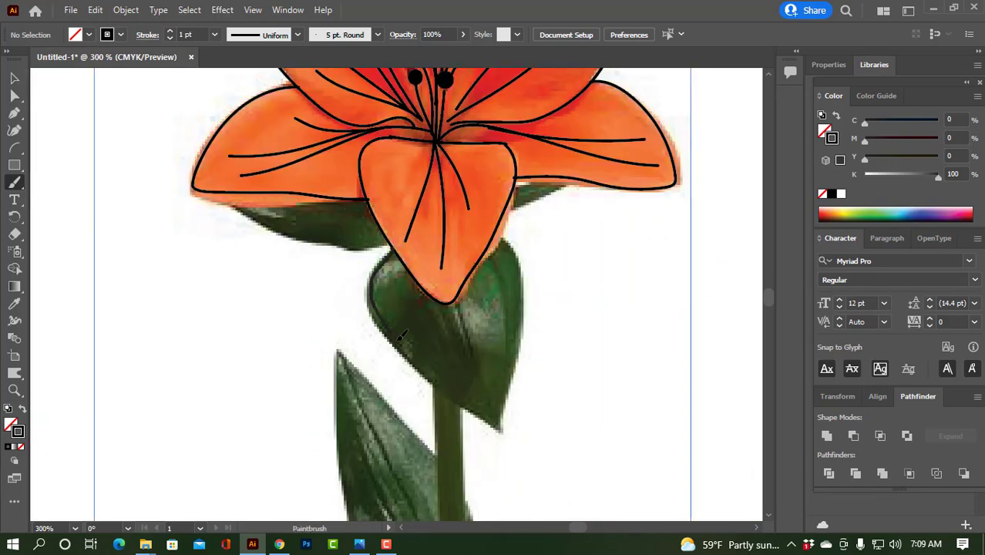
pyautogui.moveTo(400, 334); pyautogui.dragTo(503, 429)
pyautogui.moveTo(497, 231); pyautogui.dragTo(512, 373)
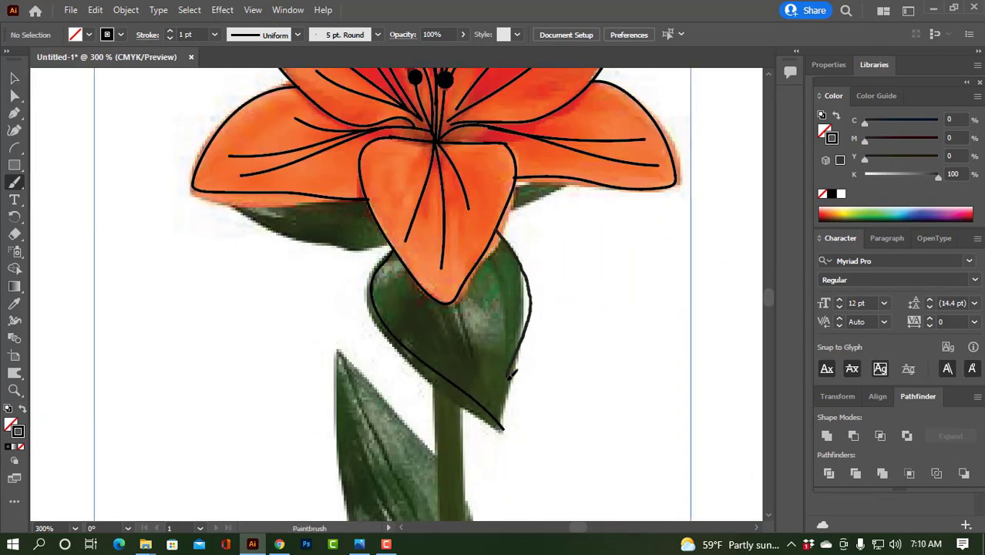
# Trace the stem's sides and bottom, and draw a vein line across the leaf
pyautogui.scroll(-4, 457, 358)
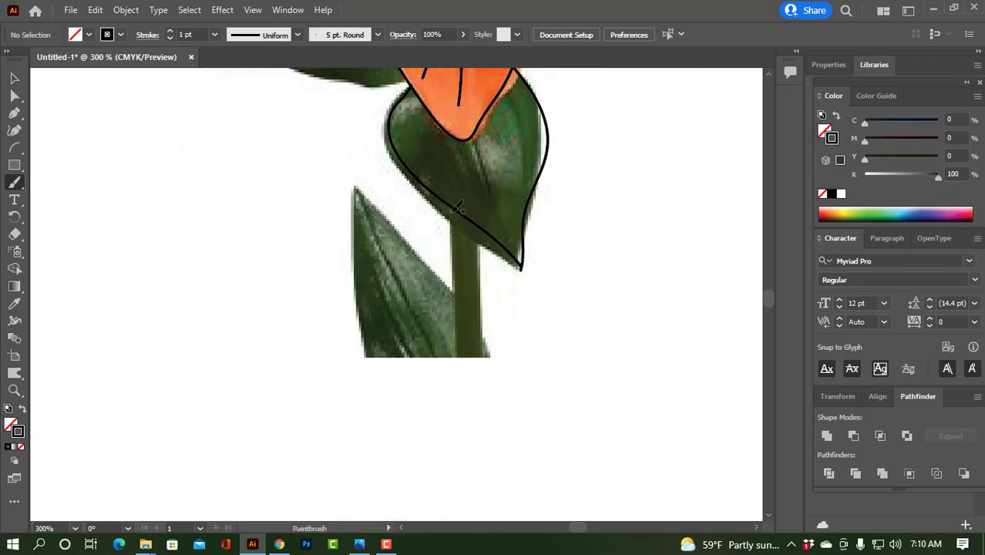
pyautogui.moveTo(456, 210); pyautogui.dragTo(455, 360)
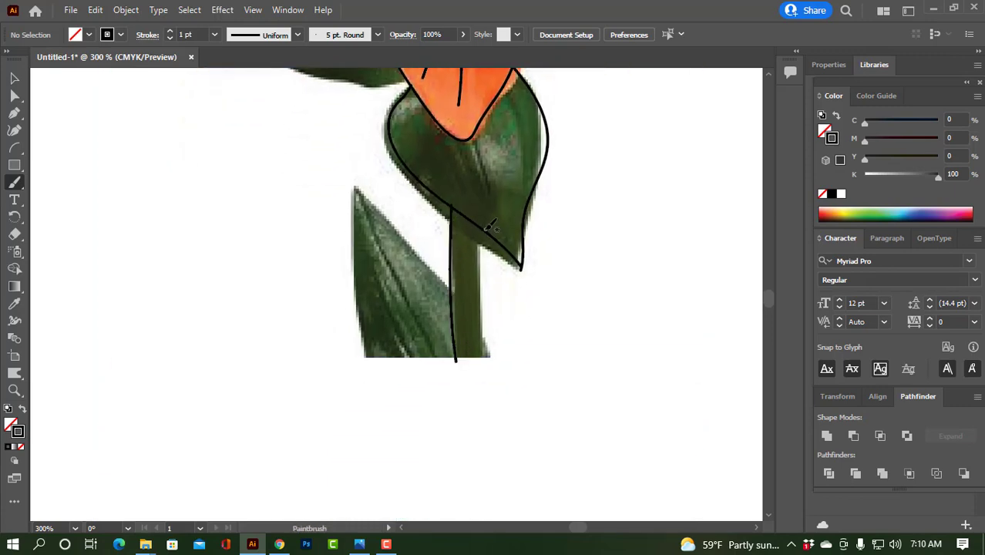
pyautogui.moveTo(487, 225)
pyautogui.mouseDown()
pyautogui.moveTo(490, 358)
pyautogui.moveTo(454, 361)
pyautogui.mouseUp()
pyautogui.moveTo(497, 260); pyautogui.dragTo(490, 344)
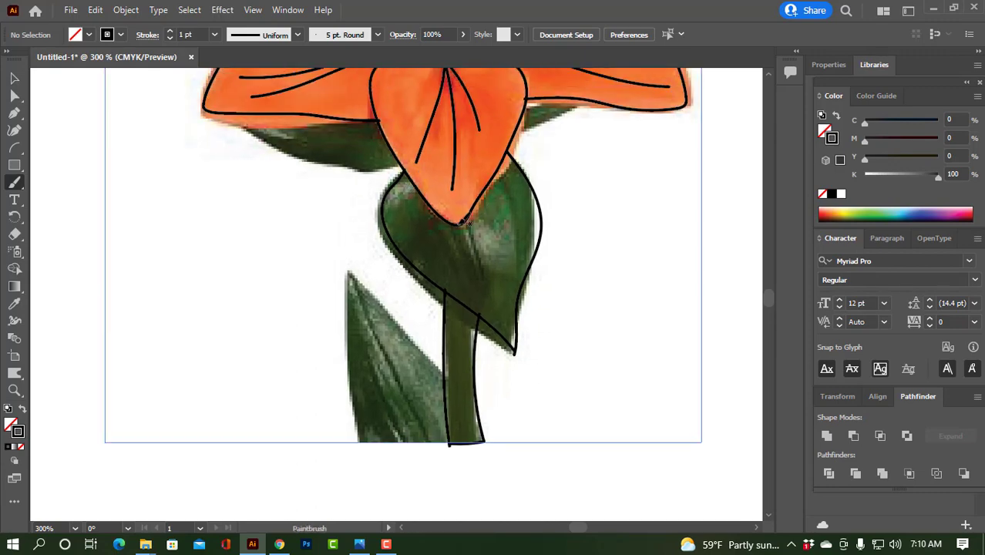
pyautogui.moveTo(485, 264); pyautogui.dragTo(514, 326)
pyautogui.scroll(5, 472, 262)
pyautogui.scroll(-1, 493, 339)
# Move the colour lily photo to the right, off the line drawing
pyautogui.hotkey('ctrl', '-')
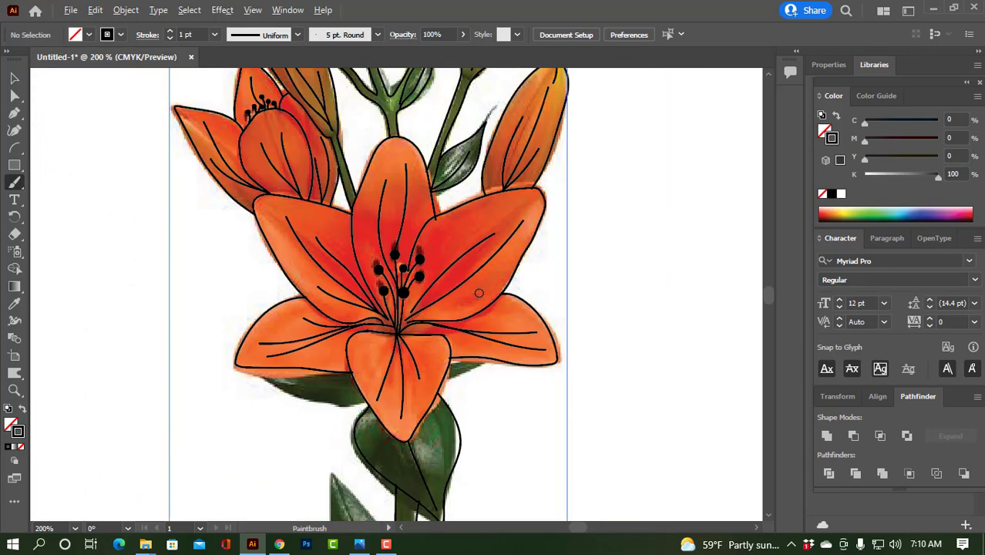
pyautogui.hotkey('ctrl', '-')
pyautogui.hotkey('ctrl', '-')
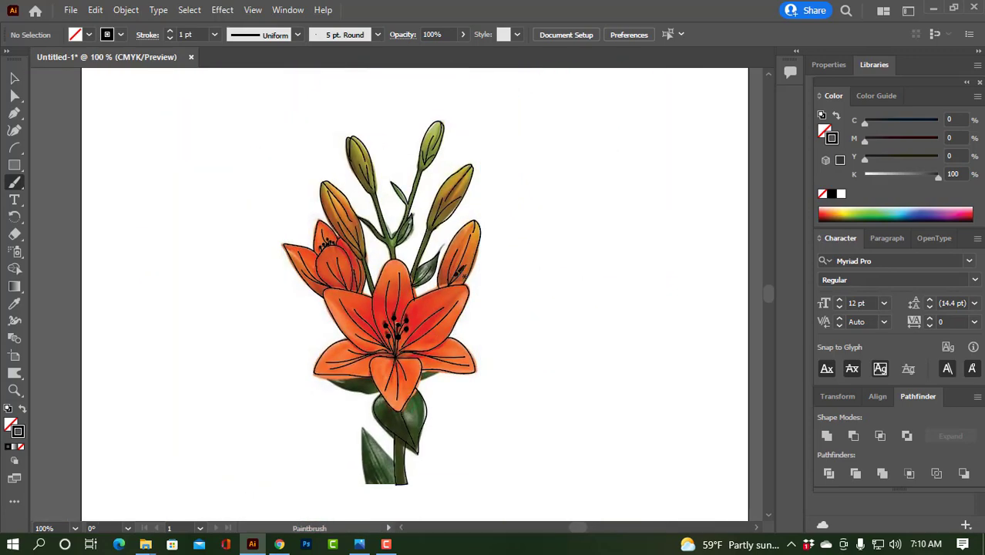
pyautogui.click(13, 78)
pyautogui.click(412, 316)
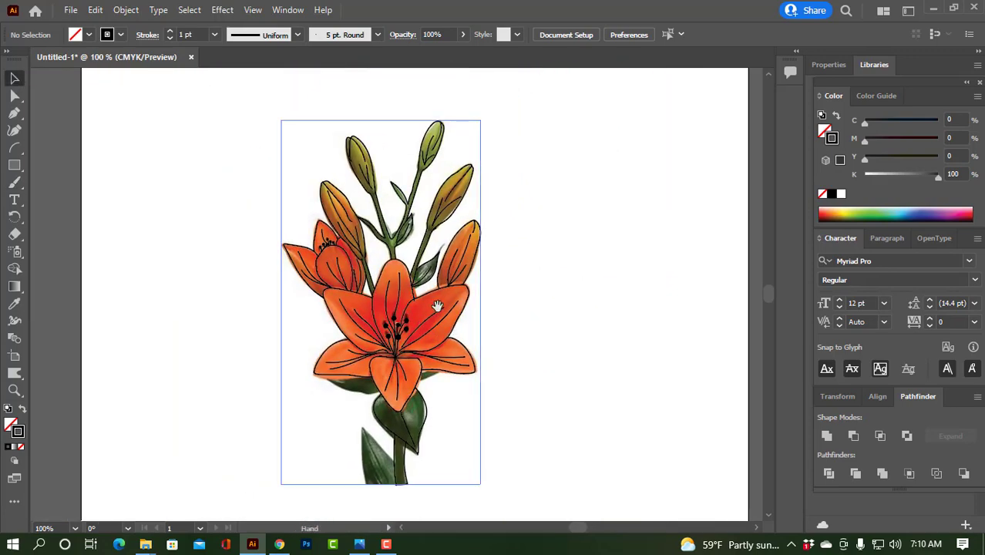
pyautogui.moveTo(432, 307); pyautogui.dragTo(672, 298)
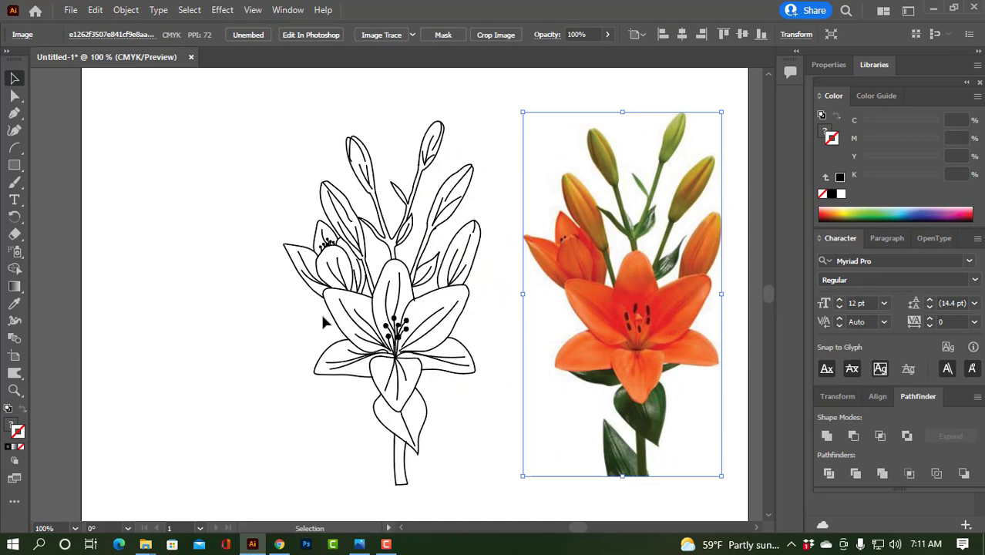
# Marquee-select the whole line drawing and shift it slightly left, away from the photo
pyautogui.moveTo(222, 94); pyautogui.dragTo(494, 518)
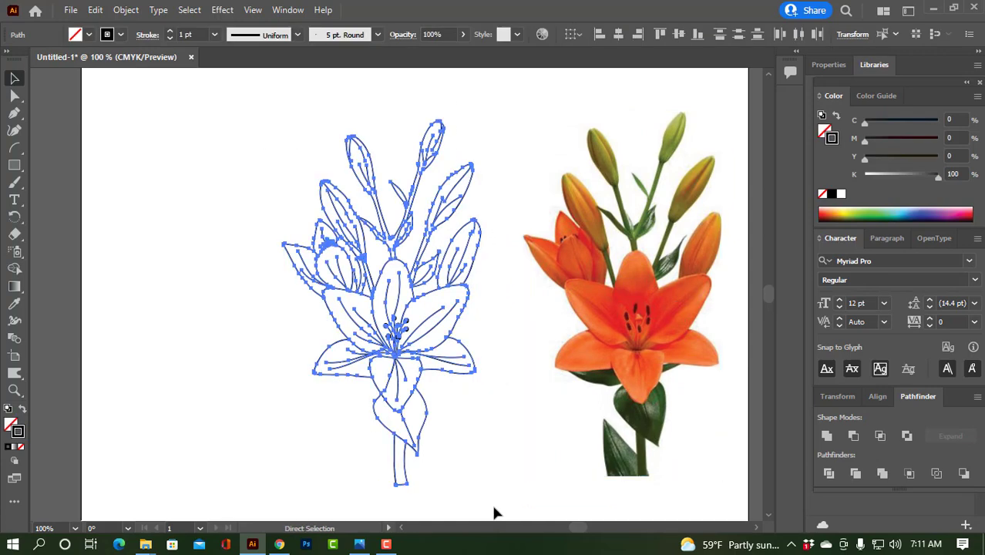
pyautogui.click(474, 482)
pyautogui.moveTo(389, 293); pyautogui.dragTo(304, 279)
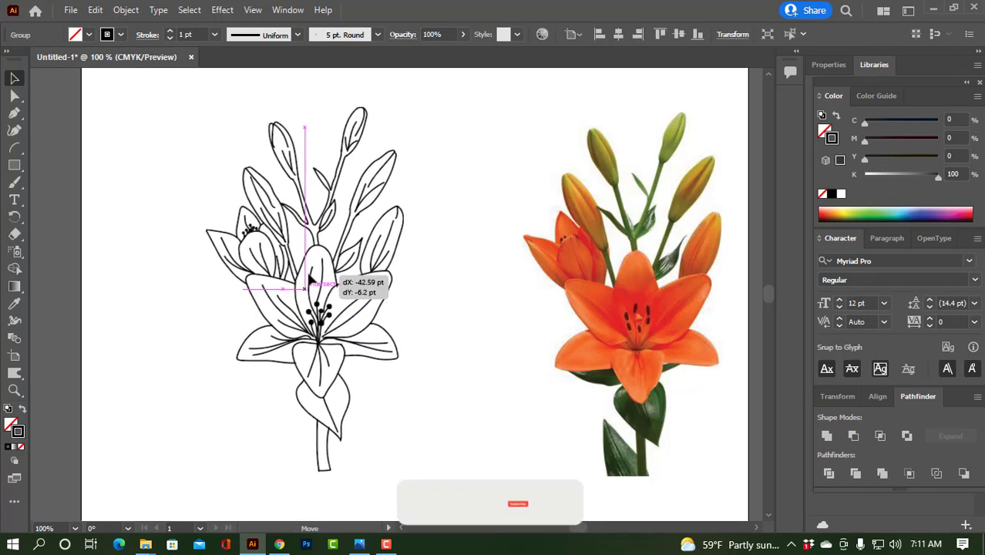
pyautogui.click(434, 232)
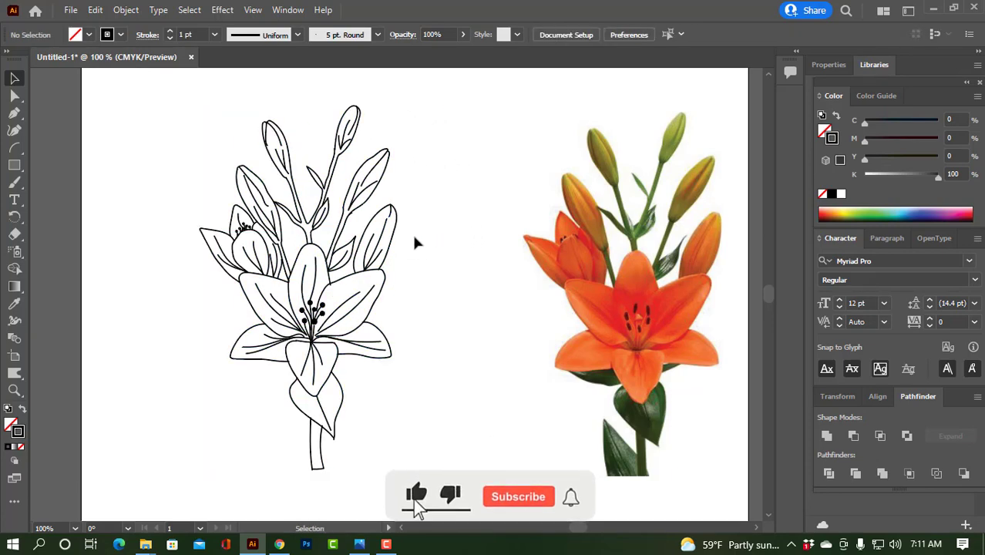
# Select the five outer petal outlines with the Direct Selection tool
pyautogui.keyDown('alt'); pyautogui.scroll(2, 302, 352); pyautogui.keyUp('alt')
pyautogui.keyDown('alt'); pyautogui.scroll(1, 302, 352); pyautogui.keyUp('alt')
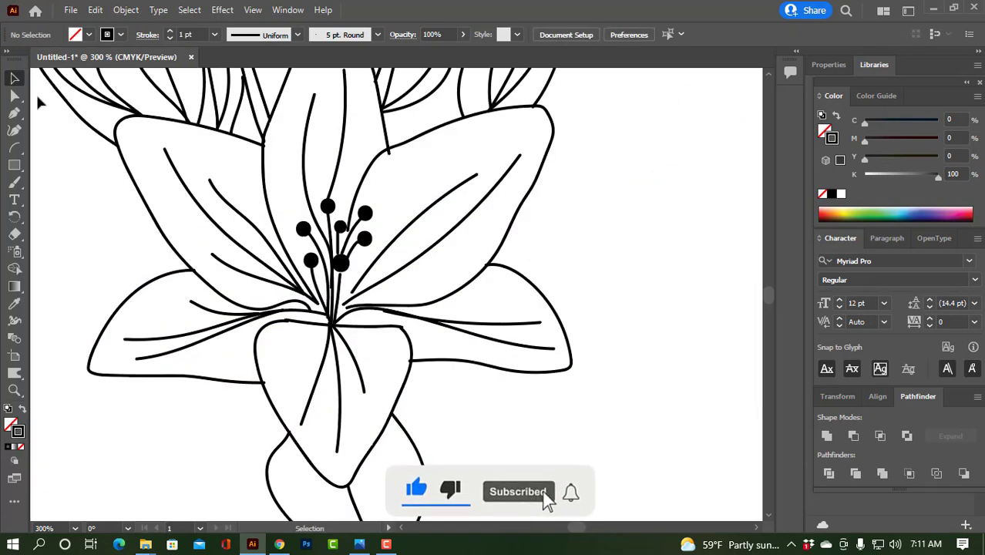
pyautogui.press('a')
pyautogui.click(137, 287)
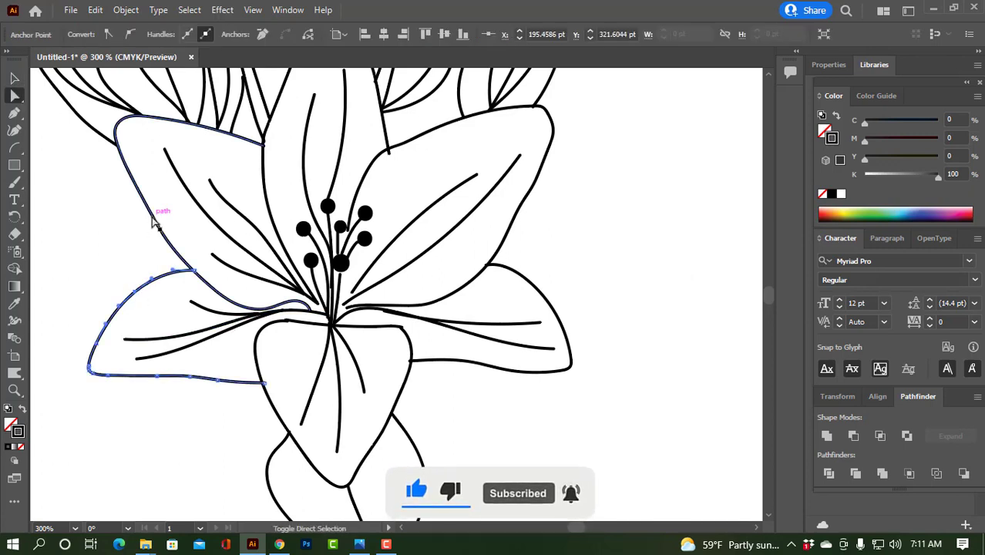
pyautogui.keyDown('shift'); pyautogui.click(285, 91); pyautogui.keyUp('shift')
pyautogui.keyDown('shift'); pyautogui.click(432, 133); pyautogui.keyUp('shift')
pyautogui.keyDown('shift'); pyautogui.click(540, 289); pyautogui.keyUp('shift')
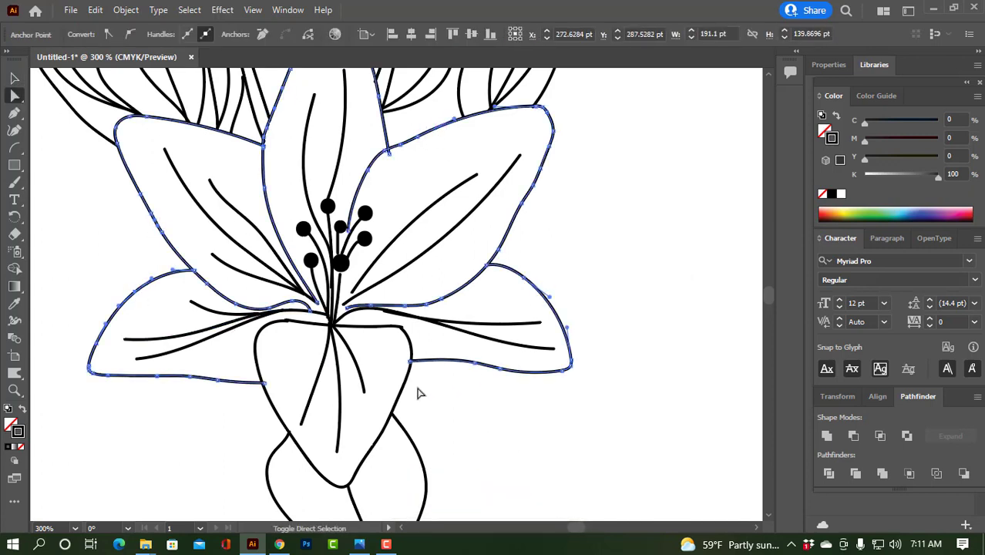
pyautogui.keyDown('shift'); pyautogui.click(400, 392); pyautogui.keyUp('shift')
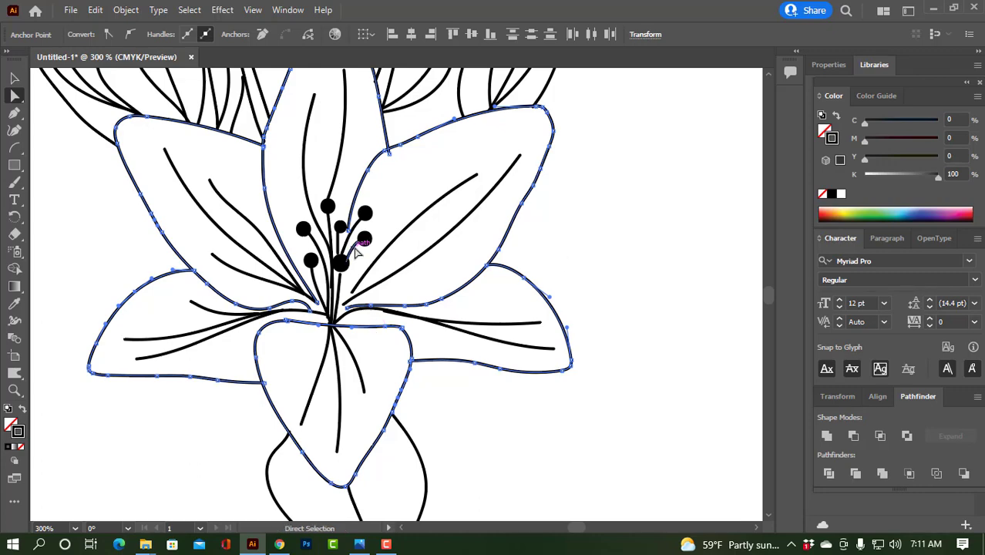
# Add the left bud and upper stem and bud outlines to the petal selection
pyautogui.hotkey('ctrl', '-')
pyautogui.hotkey('ctrl', '-')
pyautogui.scroll(3, 312, 241)
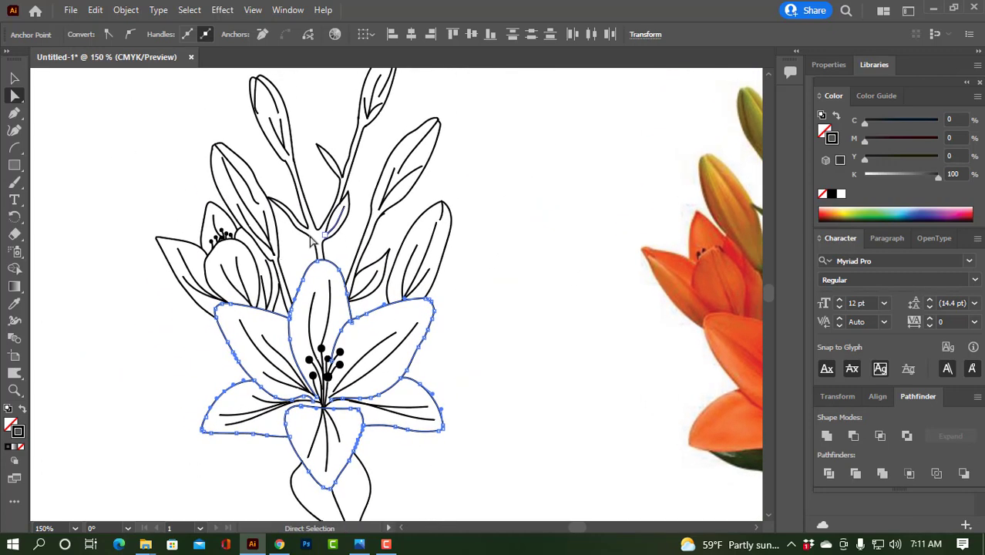
pyautogui.keyDown('shift'); pyautogui.click(171, 250); pyautogui.keyUp('shift')
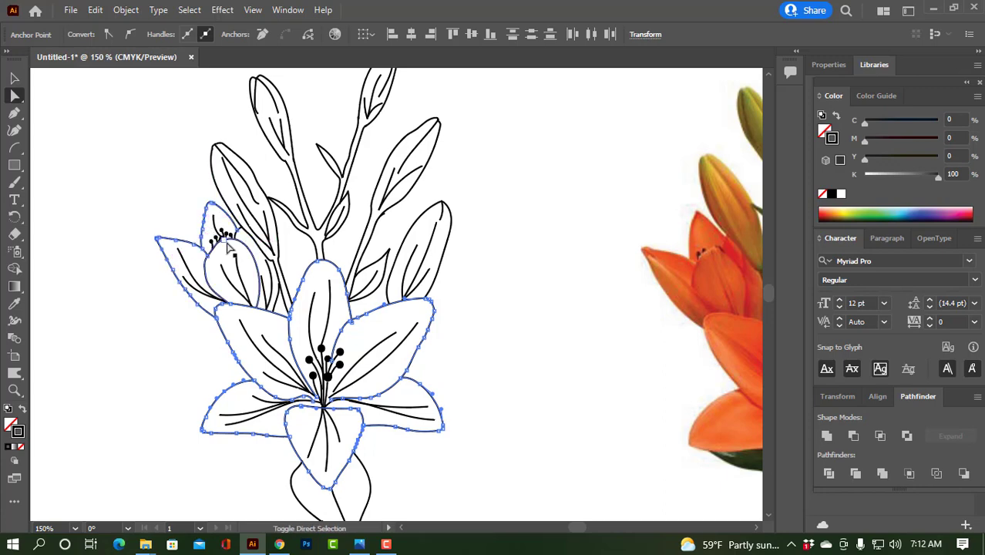
pyautogui.scroll(-5, 228, 247)
pyautogui.scroll(4, 248, 336)
pyautogui.keyDown('alt'); pyautogui.scroll(2, 252, 288); pyautogui.keyUp('alt')
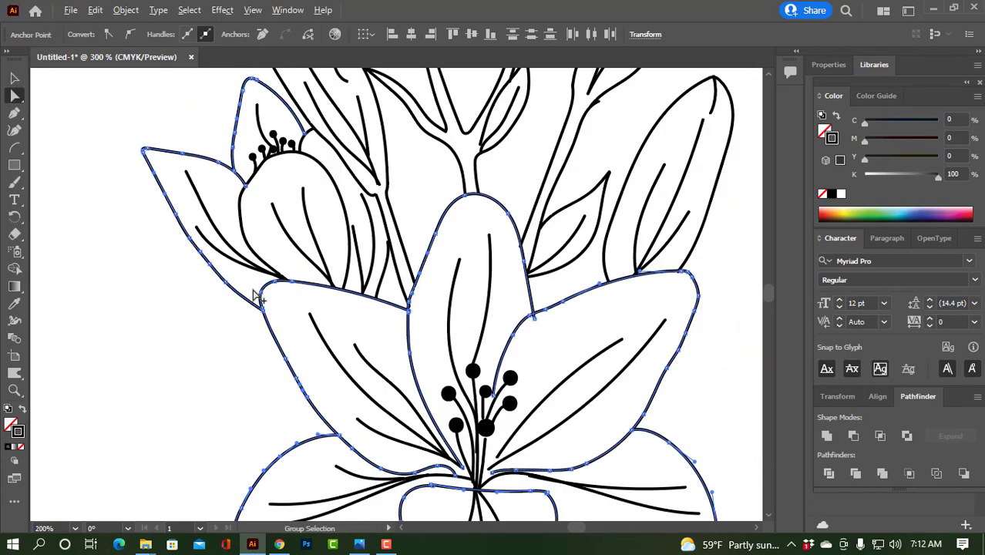
pyautogui.keyDown('alt'); pyautogui.scroll(1, 314, 131); pyautogui.keyUp('alt')
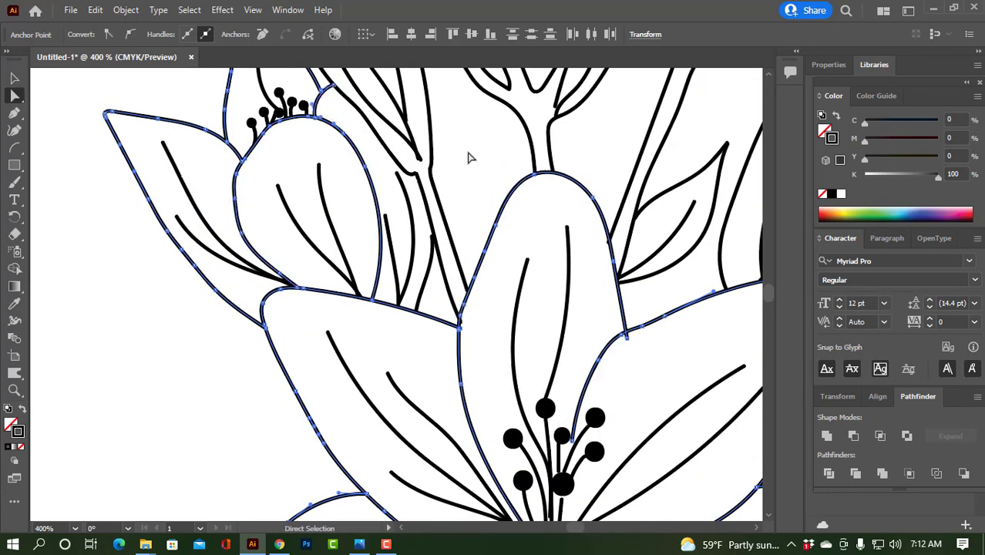
pyautogui.moveTo(469, 157); pyautogui.dragTo(429, 283)
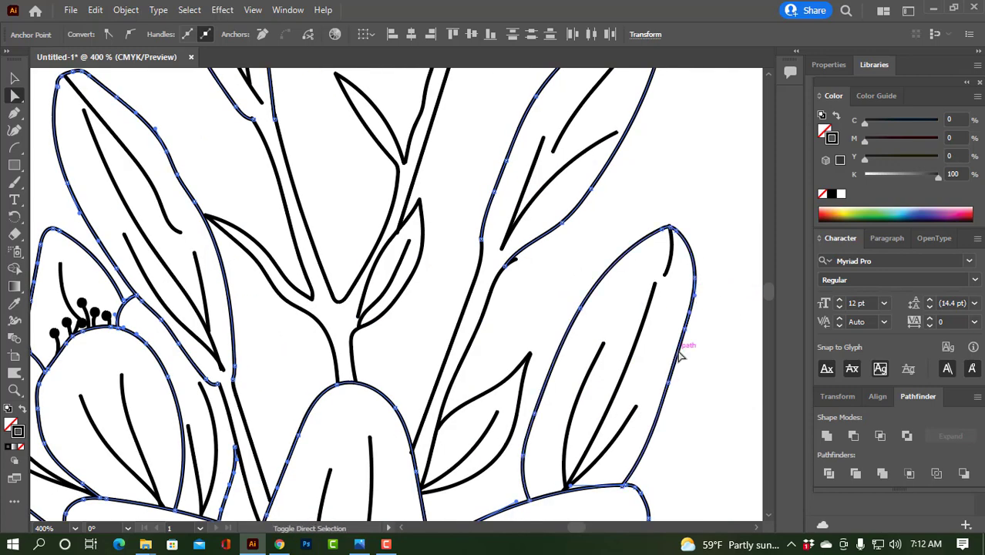
pyautogui.keyDown('alt'); pyautogui.scroll(-1, 348, 348); pyautogui.keyUp('alt')
pyautogui.keyDown('alt'); pyautogui.scroll(-2, 348, 351); pyautogui.keyUp('alt')
pyautogui.keyDown('alt'); pyautogui.scroll(-1, 565, 340); pyautogui.keyUp('alt')
pyautogui.scroll(-1, 562, 346)
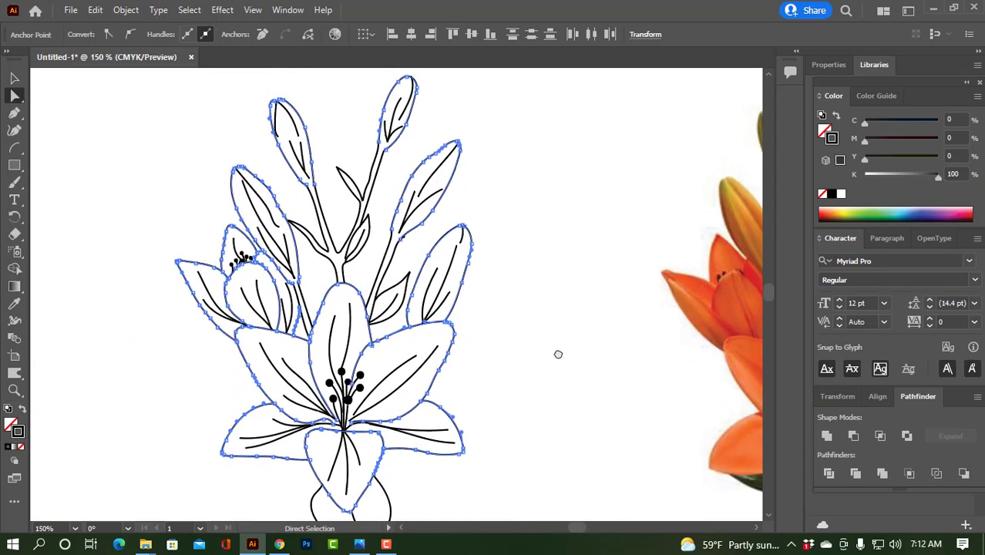
pyautogui.keyDown('alt'); pyautogui.scroll(-1, 558, 351); pyautogui.keyUp('alt')
pyautogui.press('ctrl')
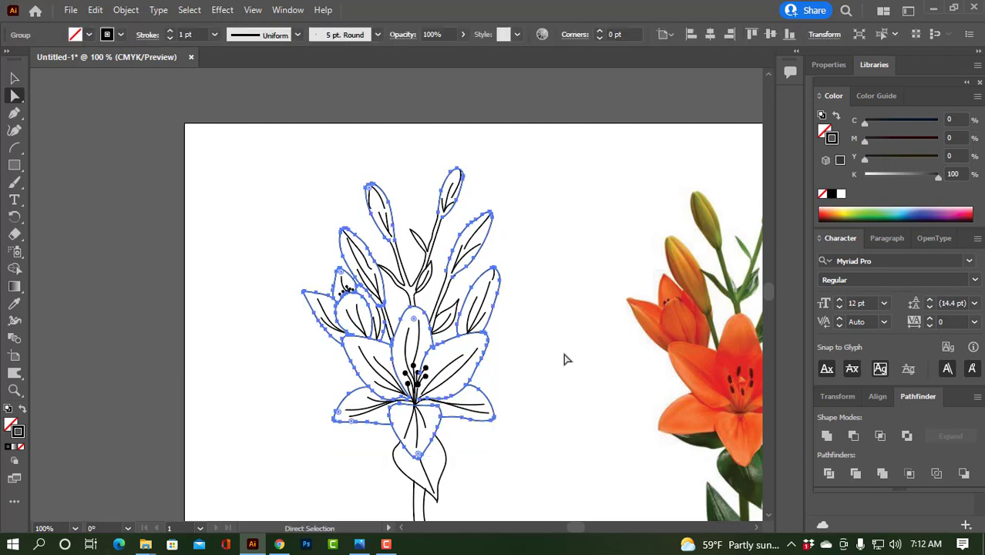
# Give the outer outlines the Basic brush with a bulging variable-width profile
pyautogui.click(357, 35)
pyautogui.click(332, 116)
pyautogui.click(278, 35)
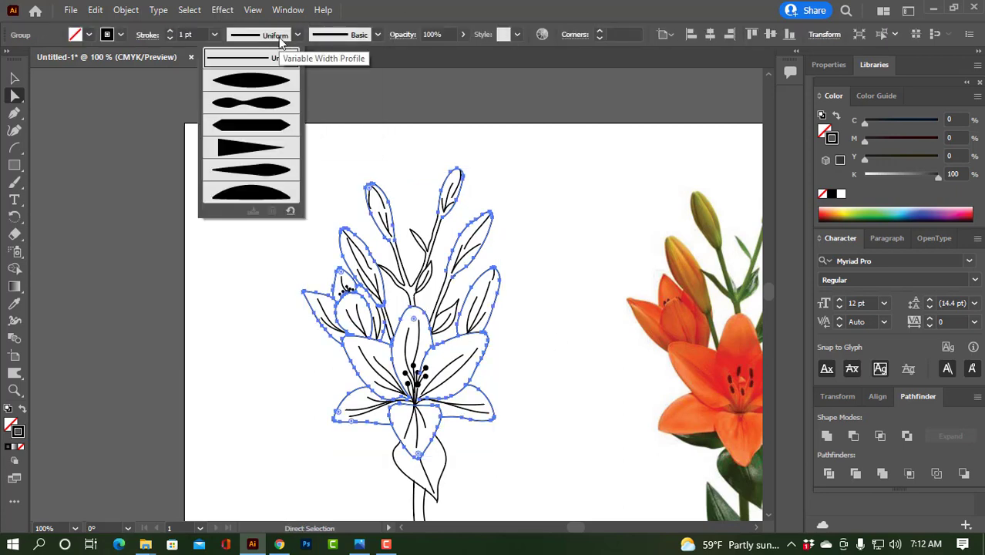
pyautogui.click(264, 81)
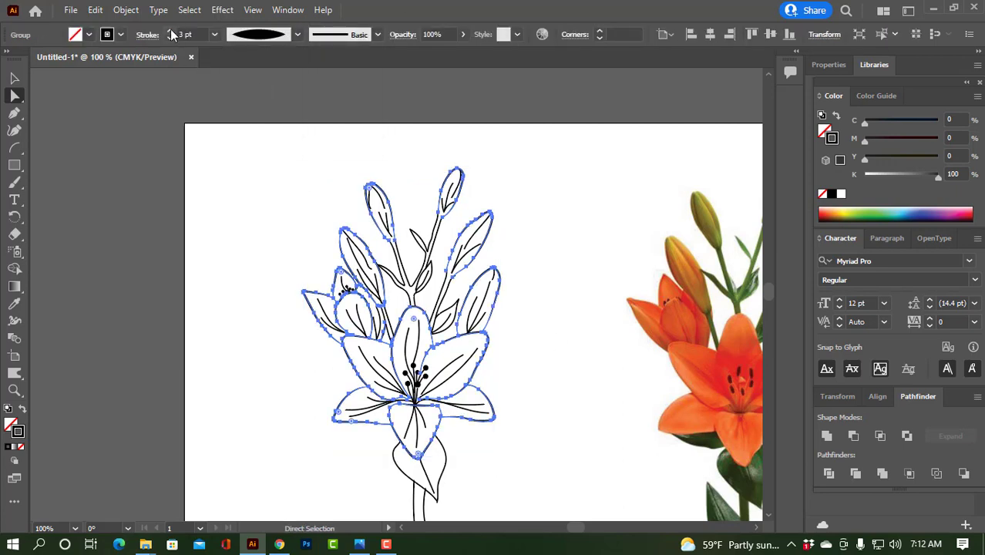
pyautogui.click(255, 205)
# Ungroup the lily line drawing, then select a single left bud outline
pyautogui.hotkey('ctrl', '+')
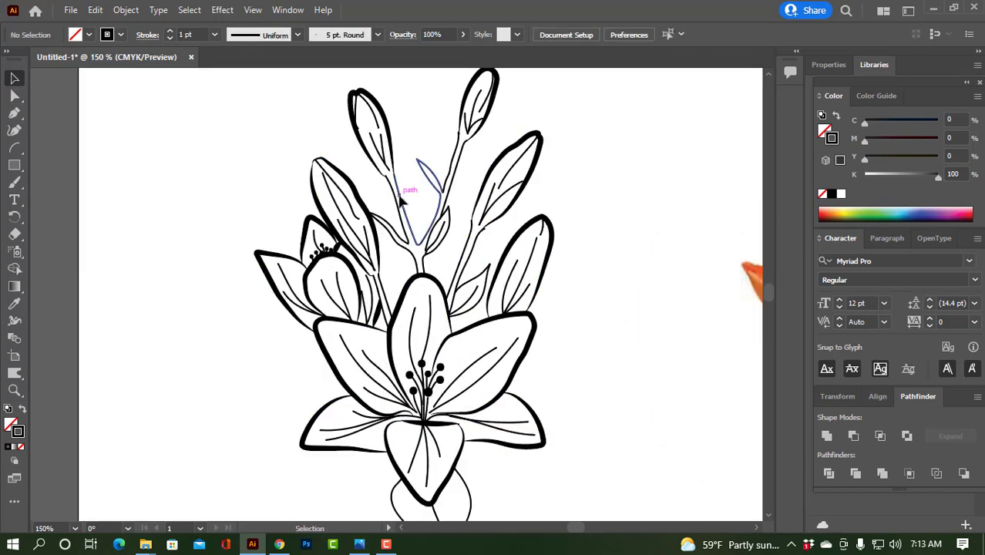
pyautogui.press('v')
pyautogui.click(403, 143)
pyautogui.rightClick(411, 137)
pyautogui.click(453, 255)
pyautogui.click(570, 238)
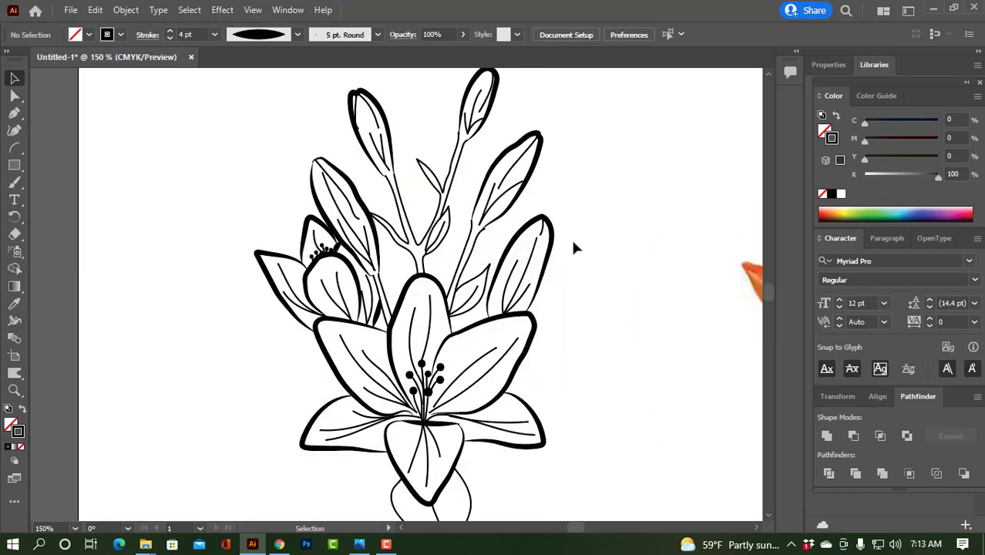
pyautogui.click(385, 216)
# Select the six bud outlines above the main bloom
pyautogui.click(170, 31)
pyautogui.click(183, 147)
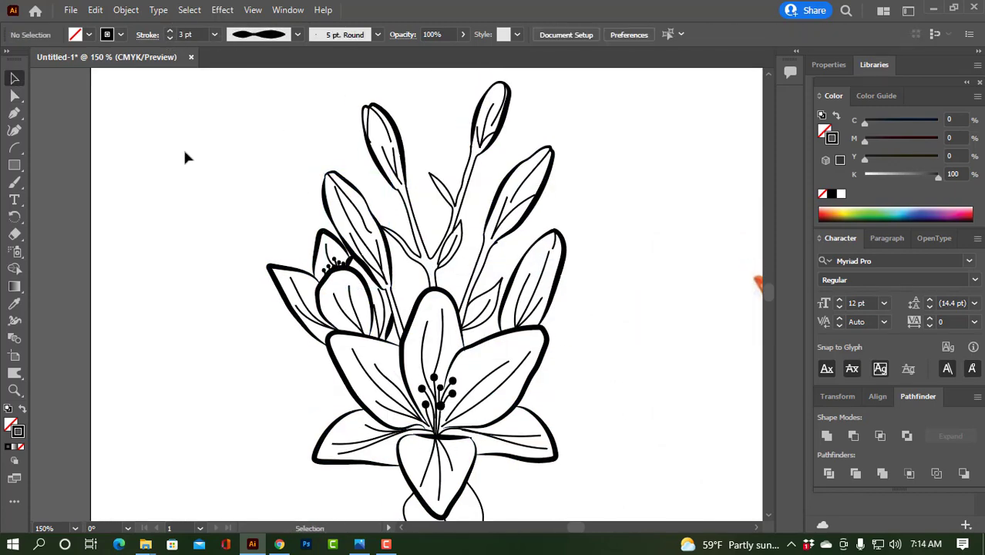
pyautogui.click(381, 146)
pyautogui.keyDown('shift'); pyautogui.click(351, 187); pyautogui.keyUp('shift')
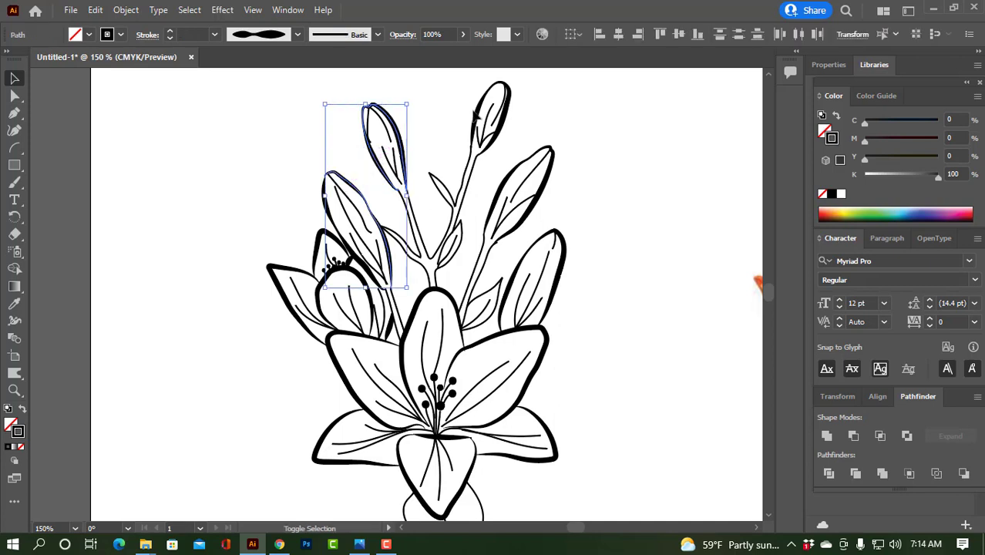
pyautogui.keyDown('shift'); pyautogui.click(507, 128); pyautogui.keyUp('shift')
pyautogui.keyDown('shift'); pyautogui.click(551, 168); pyautogui.keyUp('shift')
pyautogui.keyDown('shift'); pyautogui.click(566, 239); pyautogui.keyUp('shift')
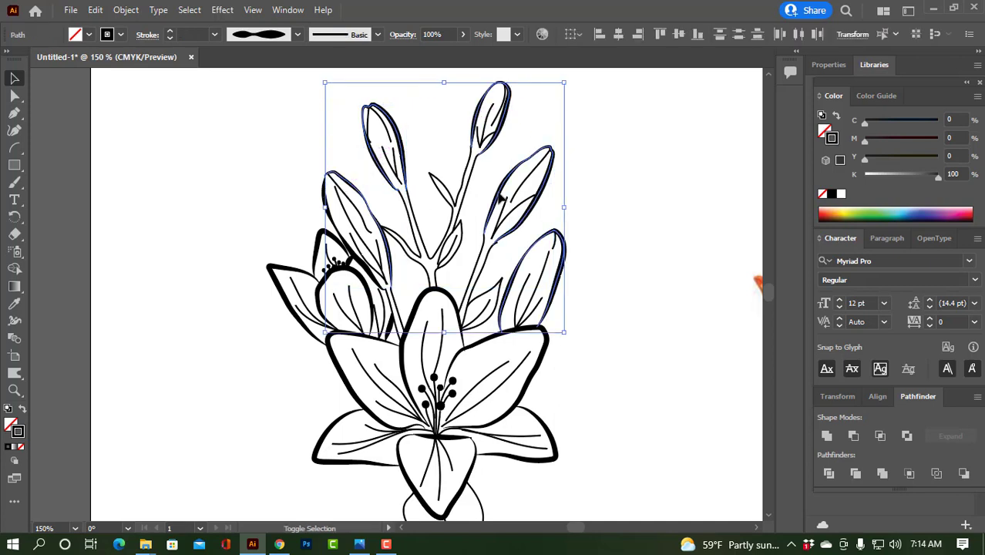
# Give the bud outlines the Basic brush, a tapered width profile and a 3 pt stroke
pyautogui.click(349, 40)
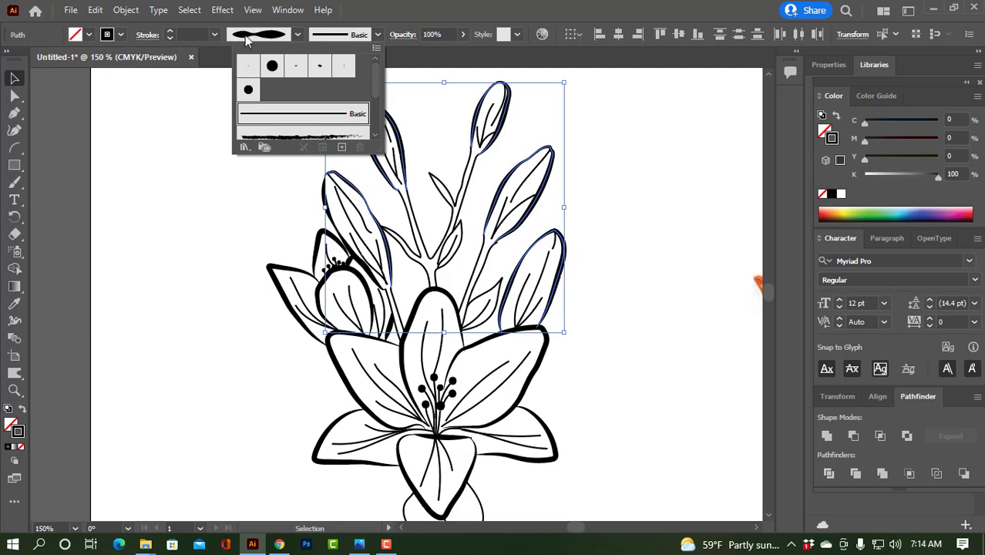
pyautogui.click(297, 35)
pyautogui.click(172, 37)
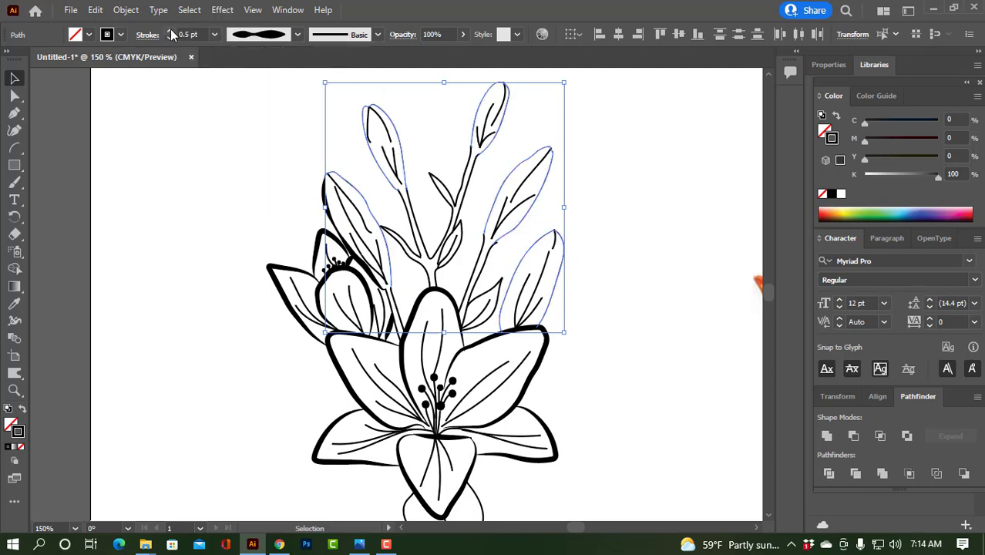
pyautogui.click(171, 31)
pyautogui.click(170, 32)
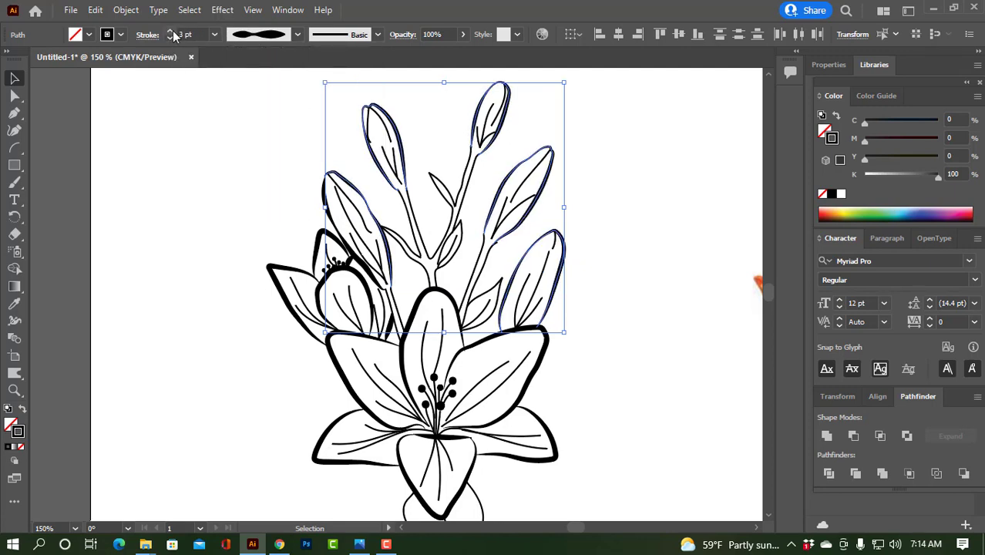
pyautogui.click(176, 177)
pyautogui.scroll(-2, 621, 317)
# Group the two small leaf lines with the main stem
pyautogui.scroll(-3, 603, 330)
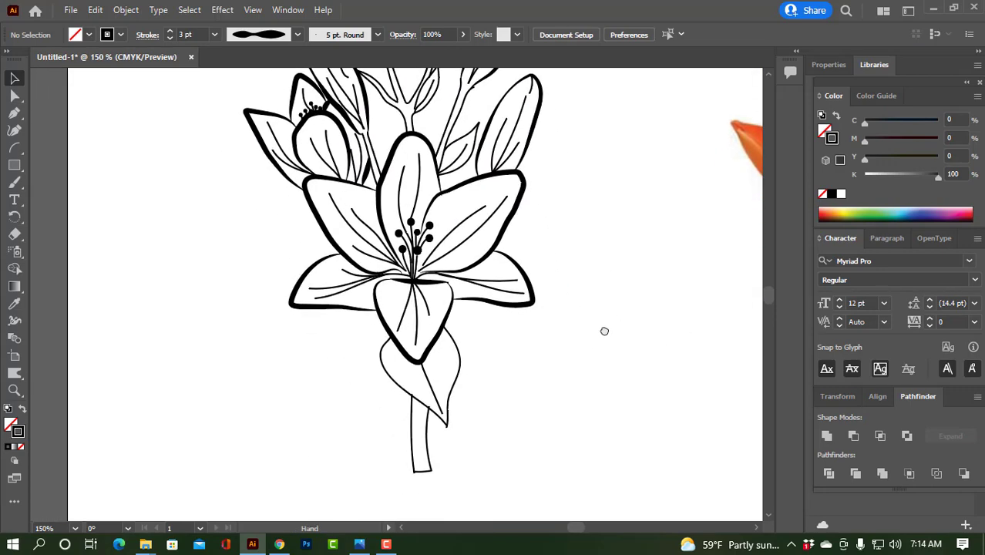
pyautogui.moveTo(575, 99); pyautogui.dragTo(589, 172)
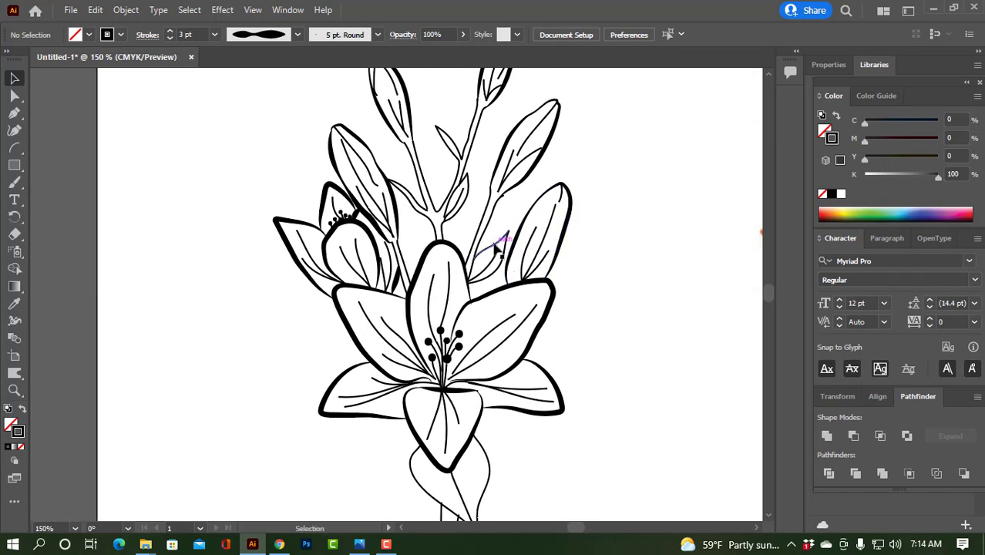
pyautogui.click(497, 245)
pyautogui.keyDown('shift'); pyautogui.click(462, 193); pyautogui.keyUp('shift')
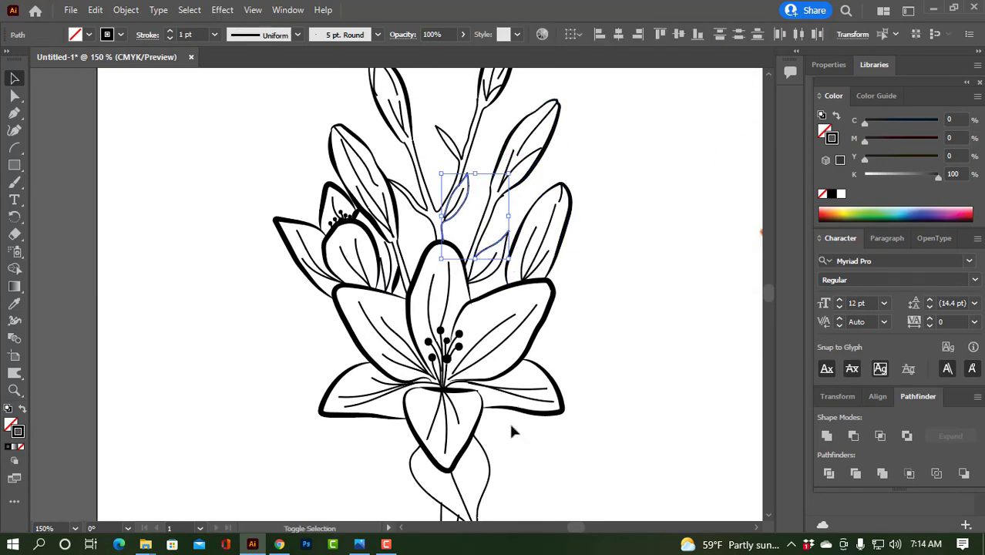
pyautogui.keyDown('shift'); pyautogui.click(490, 463); pyautogui.keyUp('shift')
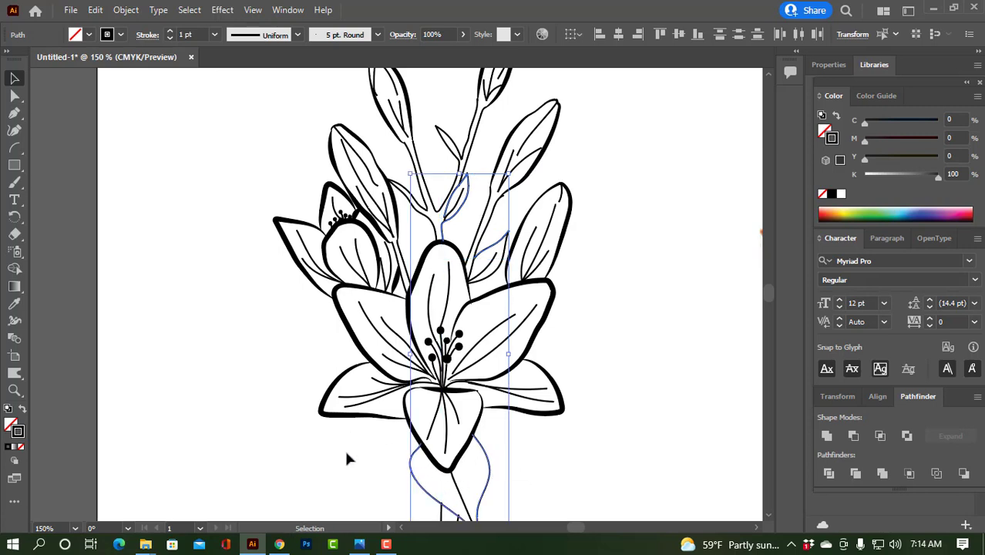
pyautogui.hotkey('ctrl', 'g')
# Give the stem group the Basic brush, Width Profile 1 and a 3 pt stroke
pyautogui.click(377, 35)
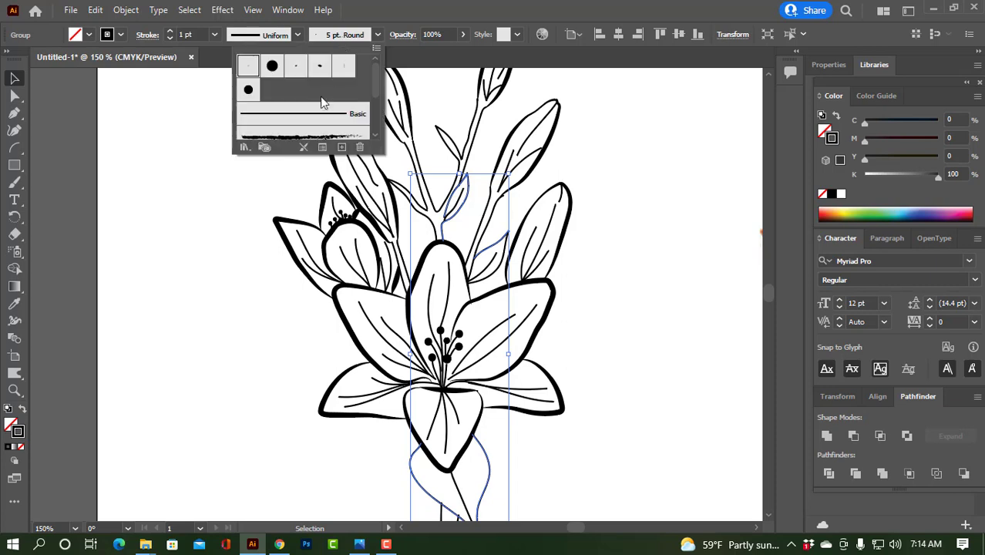
pyautogui.click(317, 117)
pyautogui.click(271, 35)
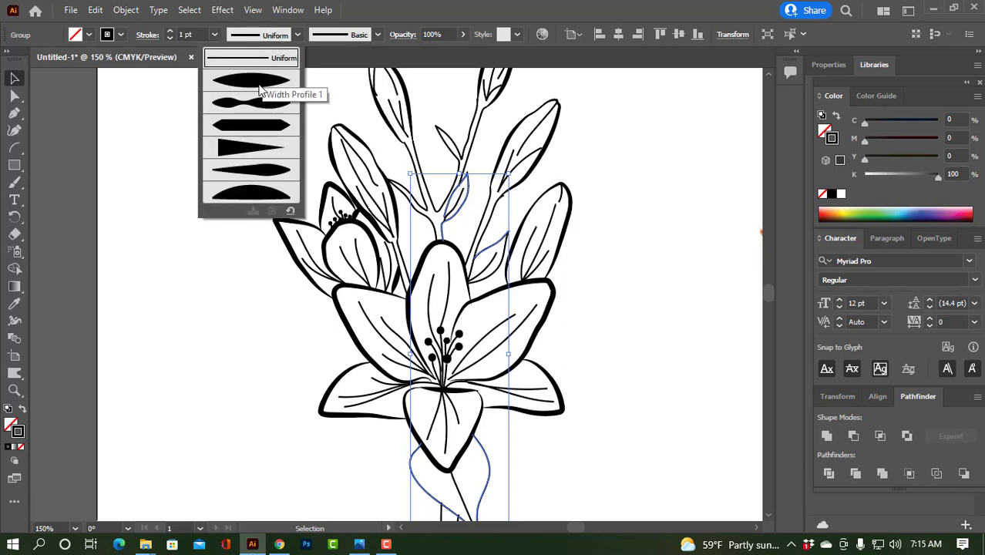
pyautogui.click(261, 85)
pyautogui.click(171, 31)
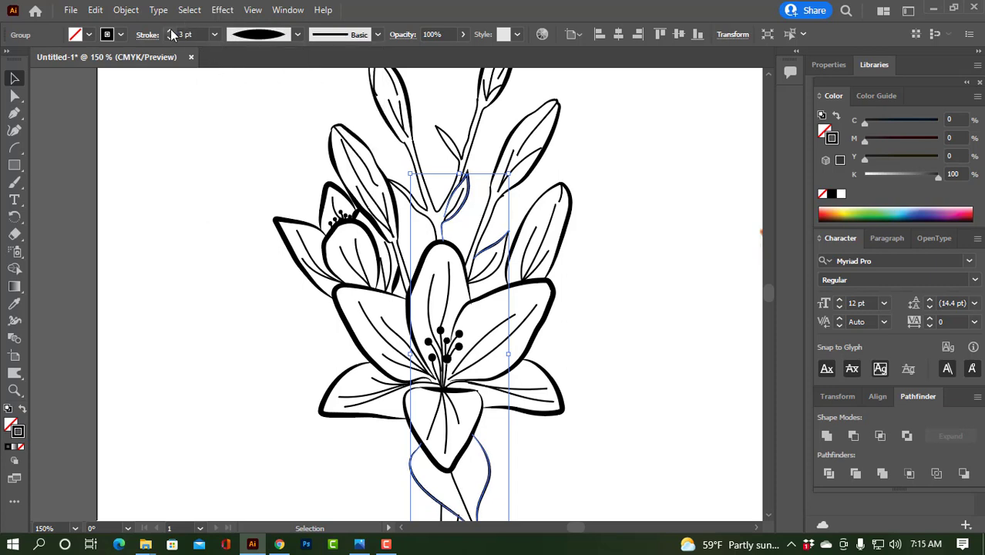
pyautogui.moveTo(218, 290)
pyautogui.mouseDown()
pyautogui.moveTo(238, 281)
pyautogui.moveTo(235, 291)
pyautogui.mouseUp()
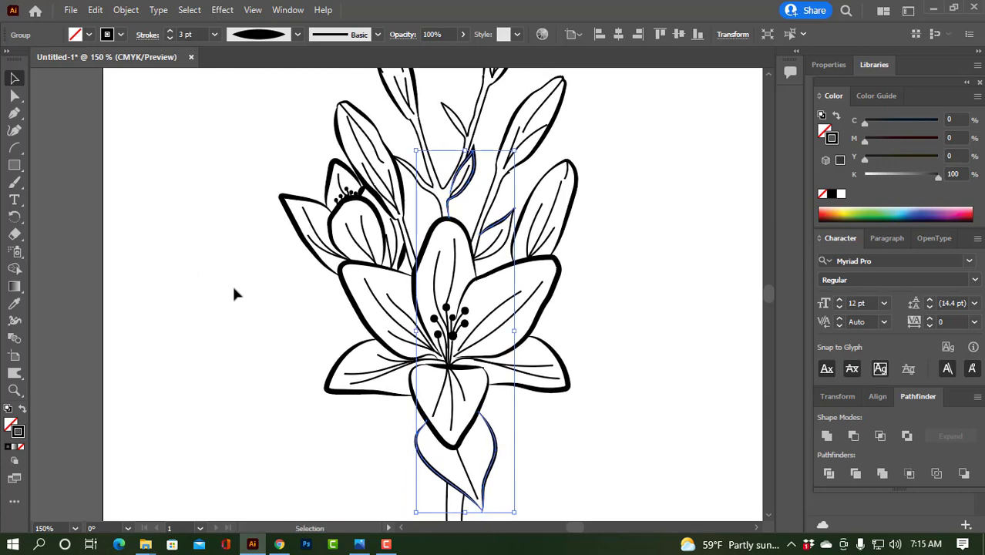
pyautogui.click(235, 290)
pyautogui.scroll(3, 585, 213)
pyautogui.click(333, 179)
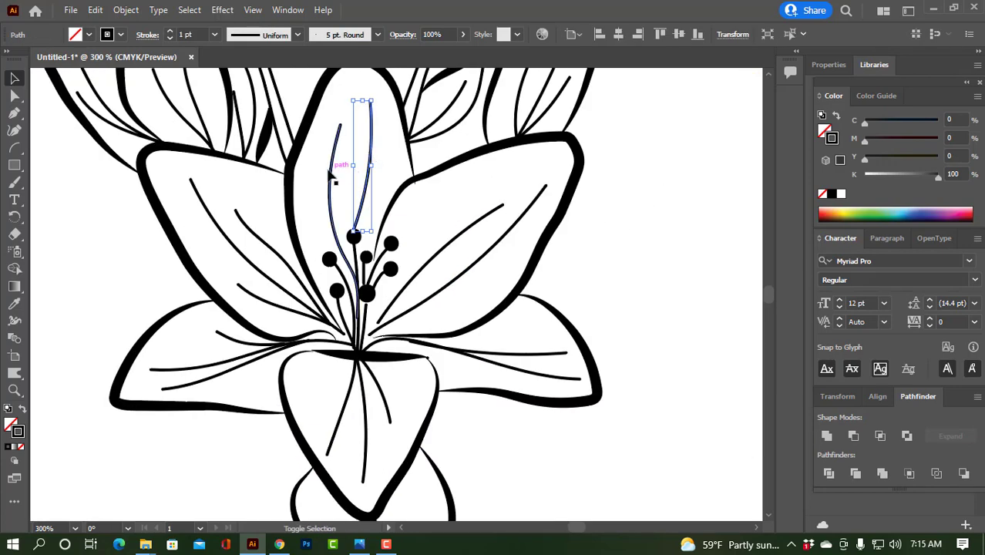
# Select the veins on the left, right and bottom petals
pyautogui.keyDown('shift'); pyautogui.click(224, 221); pyautogui.keyUp('shift')
pyautogui.keyDown('shift'); pyautogui.click(255, 306); pyautogui.keyUp('shift')
pyautogui.keyDown('shift'); pyautogui.click(235, 343); pyautogui.keyUp('shift')
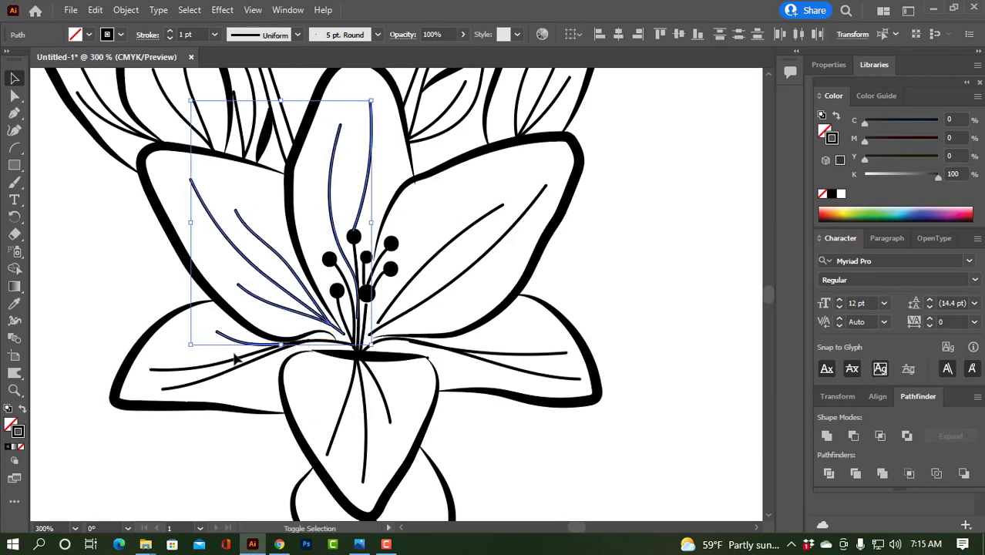
pyautogui.keyDown('shift'); pyautogui.click(220, 359); pyautogui.keyUp('shift')
pyautogui.keyDown('shift'); pyautogui.click(449, 257); pyautogui.keyUp('shift')
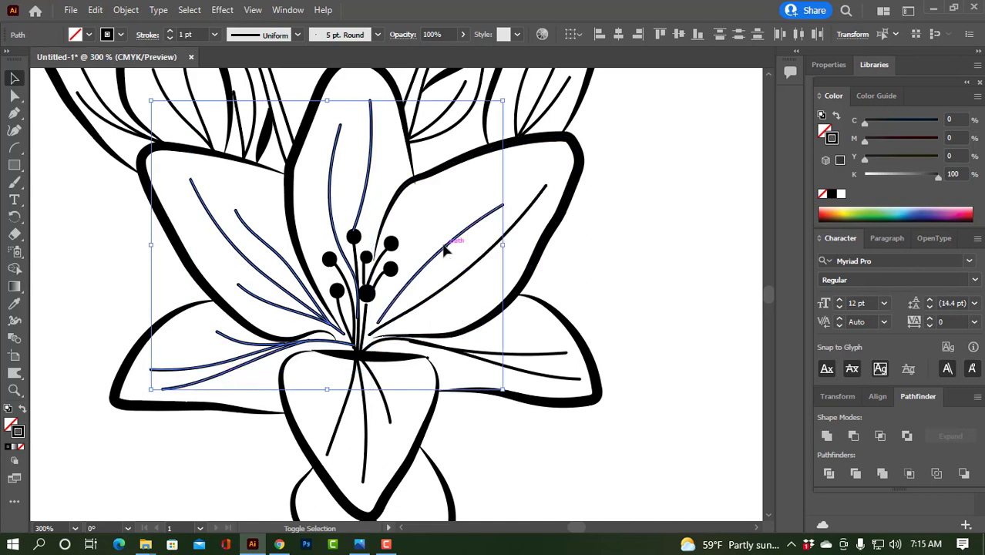
pyautogui.keyDown('shift'); pyautogui.click(539, 351); pyautogui.keyUp('shift')
pyautogui.keyDown('shift'); pyautogui.click(501, 363); pyautogui.keyUp('shift')
pyautogui.keyDown('shift'); pyautogui.click(383, 380); pyautogui.keyUp('shift')
pyautogui.keyDown('shift'); pyautogui.click(367, 385); pyautogui.keyUp('shift')
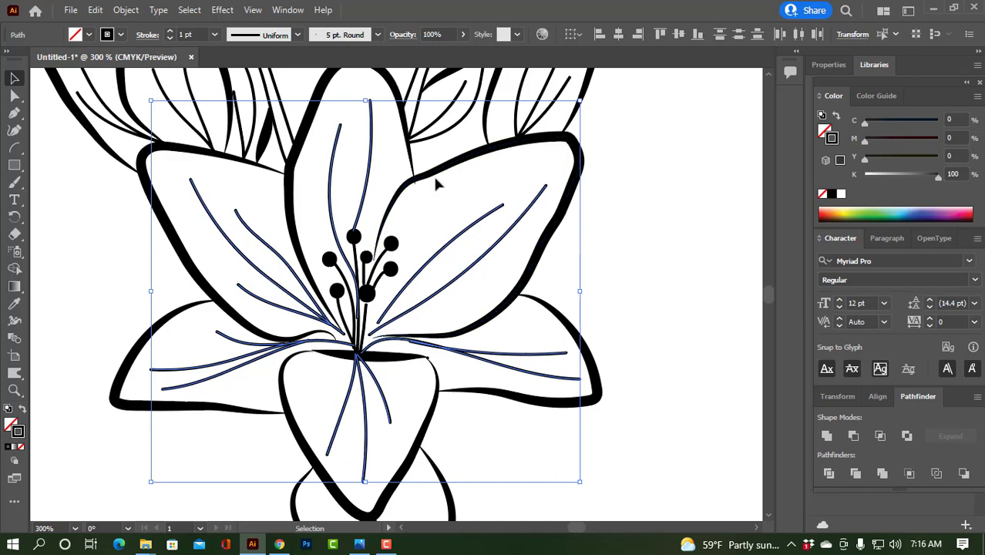
pyautogui.scroll(4, 458, 149)
pyautogui.scroll(2, 518, 148)
# Add the left bud's veins and remaining petal veins, then group all selected veins
pyautogui.keyDown('shift'); pyautogui.click(536, 155); pyautogui.keyUp('shift')
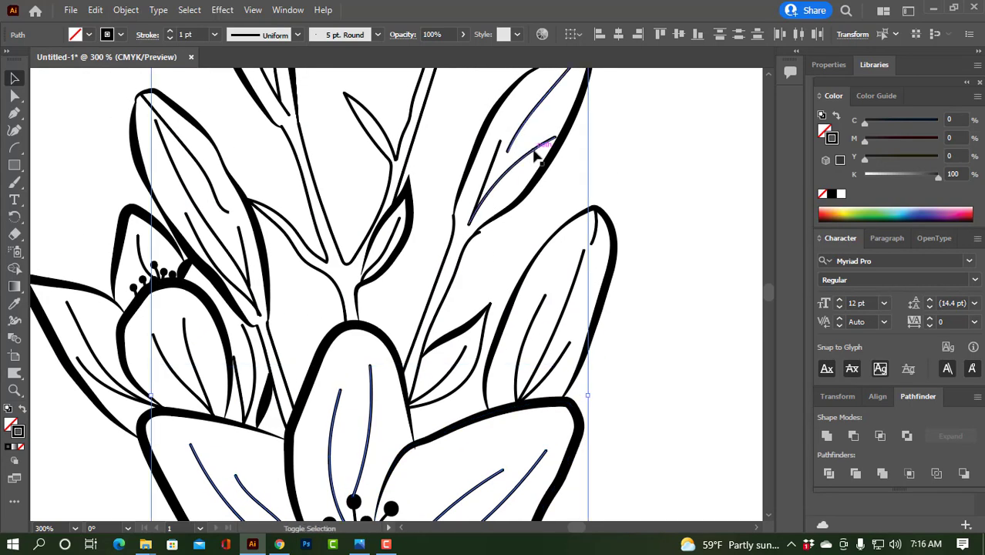
pyautogui.keyDown('shift'); pyautogui.click(498, 165); pyautogui.keyUp('shift')
pyautogui.keyDown('shift'); pyautogui.click(522, 135); pyautogui.keyUp('shift')
pyautogui.keyDown('shift'); pyautogui.click(495, 165); pyautogui.keyUp('shift')
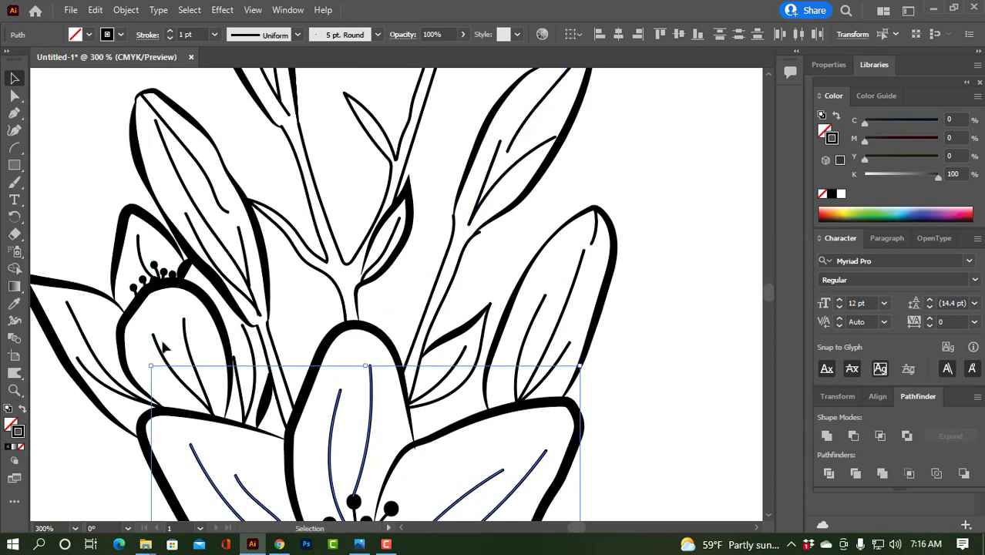
pyautogui.keyDown('shift'); pyautogui.click(185, 344); pyautogui.keyUp('shift')
pyautogui.keyDown('shift'); pyautogui.click(111, 347); pyautogui.keyUp('shift')
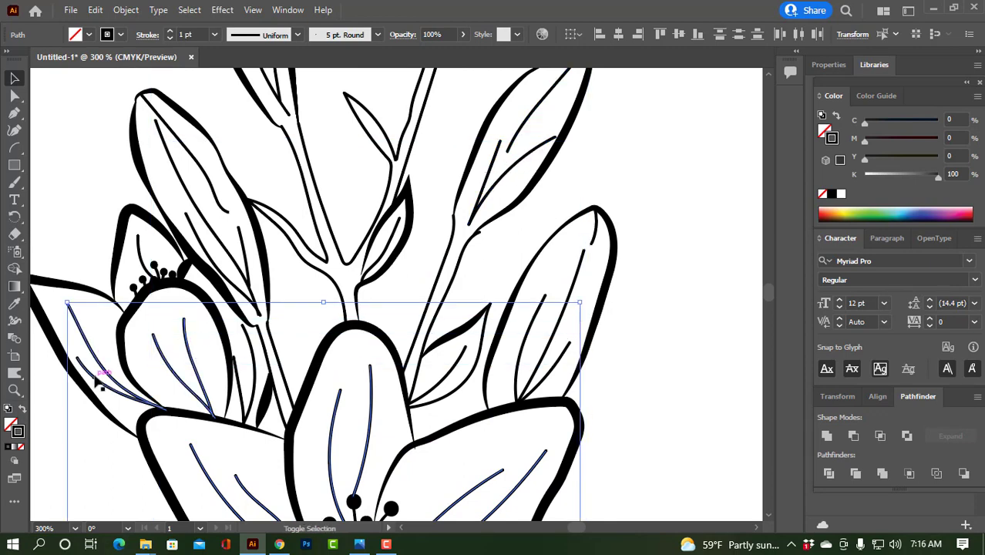
pyautogui.keyDown('shift'); pyautogui.click(138, 250); pyautogui.keyUp('shift')
pyautogui.keyDown('shift'); pyautogui.click(251, 367); pyautogui.keyUp('shift')
pyautogui.keyDown('shift'); pyautogui.click(236, 387); pyautogui.keyUp('shift')
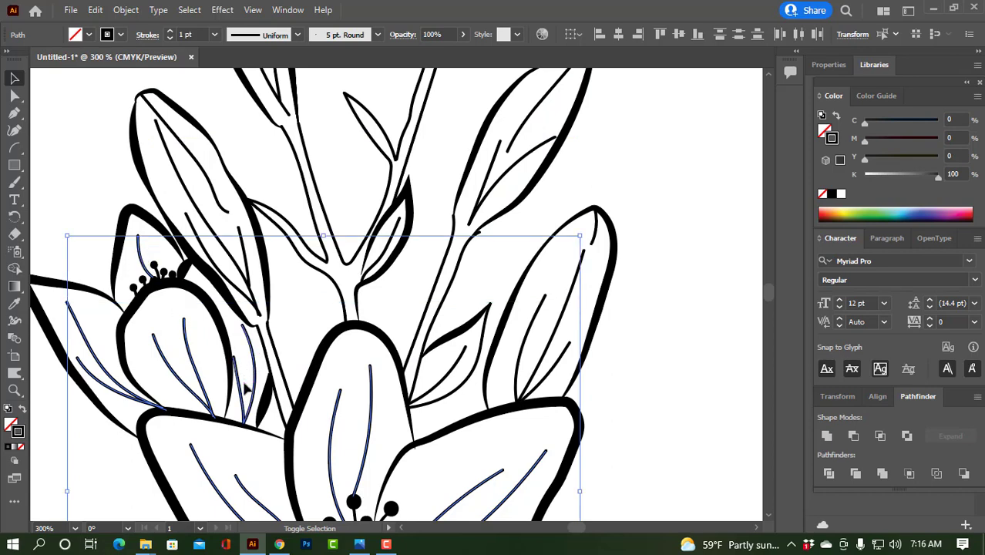
pyautogui.hotkey('ctrl', 'g')
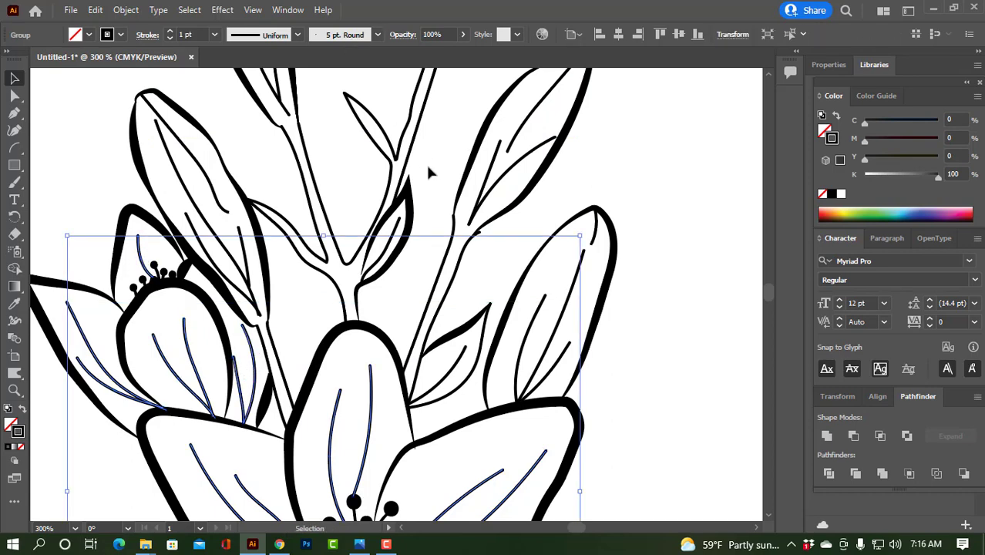
# Style the vein group with Basic brush, Width Profile 1, 2 pt stroke and grey fade
pyautogui.hotkey('ctrl', '-')
pyautogui.hotkey('ctrl', '-')
pyautogui.hotkey('ctrl', '-')
pyautogui.hotkey('ctrl', '+')
pyautogui.hotkey('ctrl', '+')
pyautogui.click(330, 115)
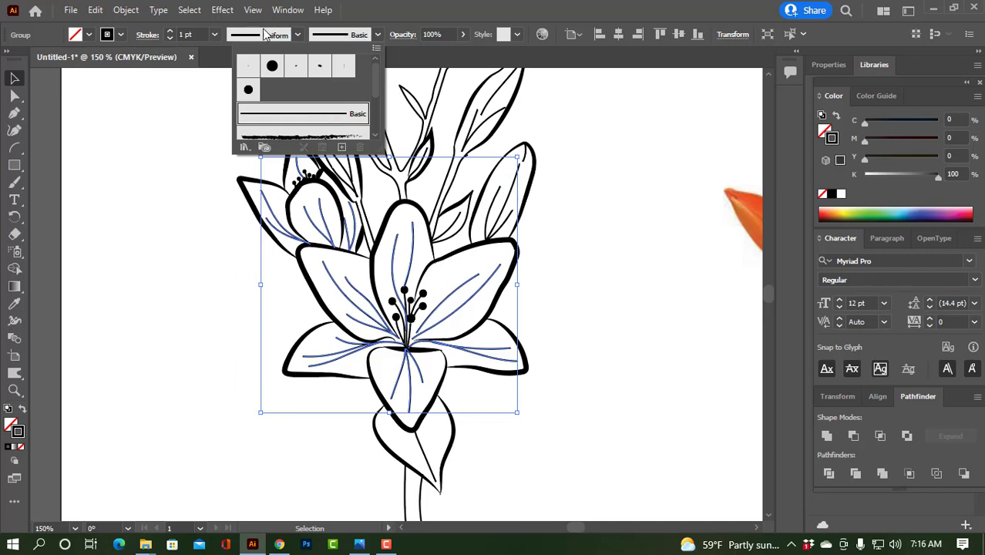
pyautogui.click(265, 34)
pyautogui.click(260, 81)
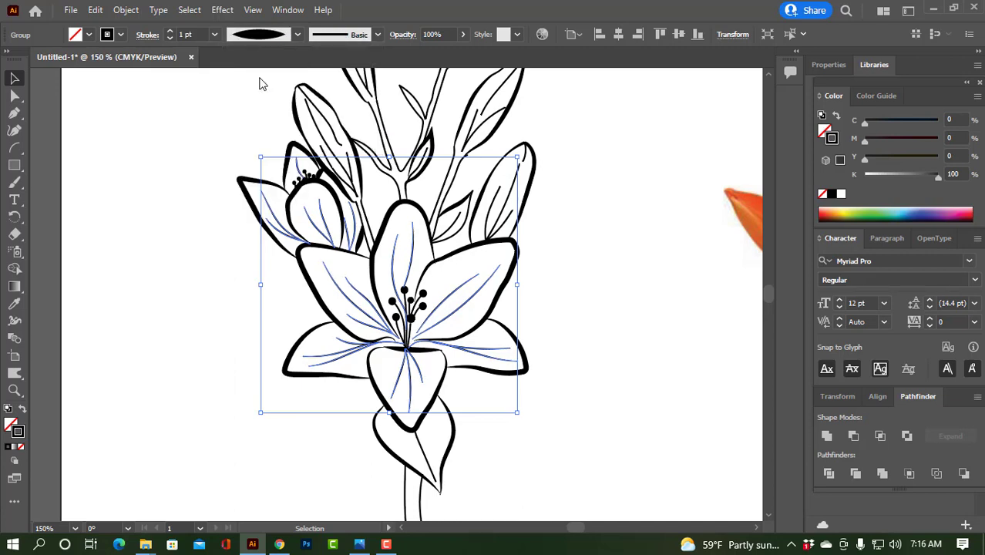
pyautogui.click(170, 31)
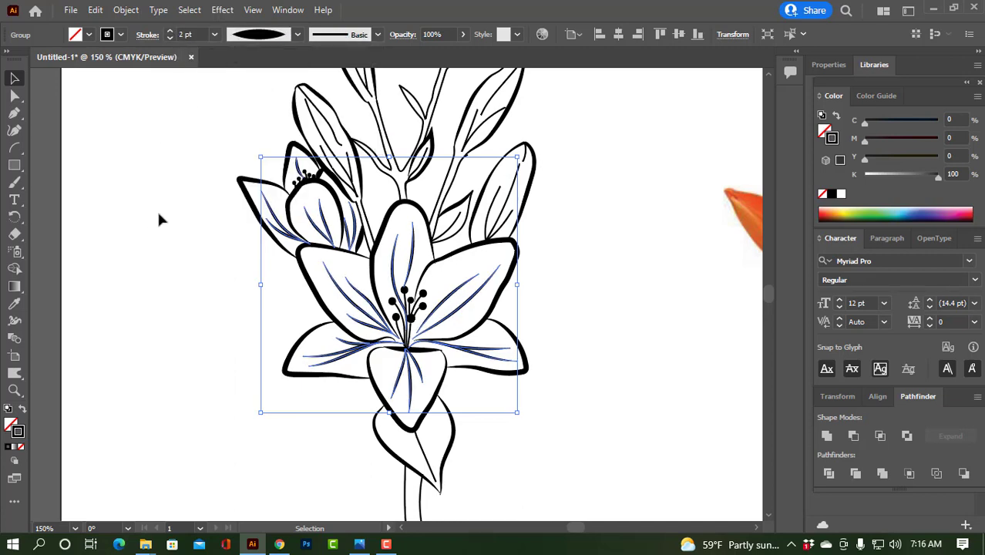
pyautogui.click(616, 187)
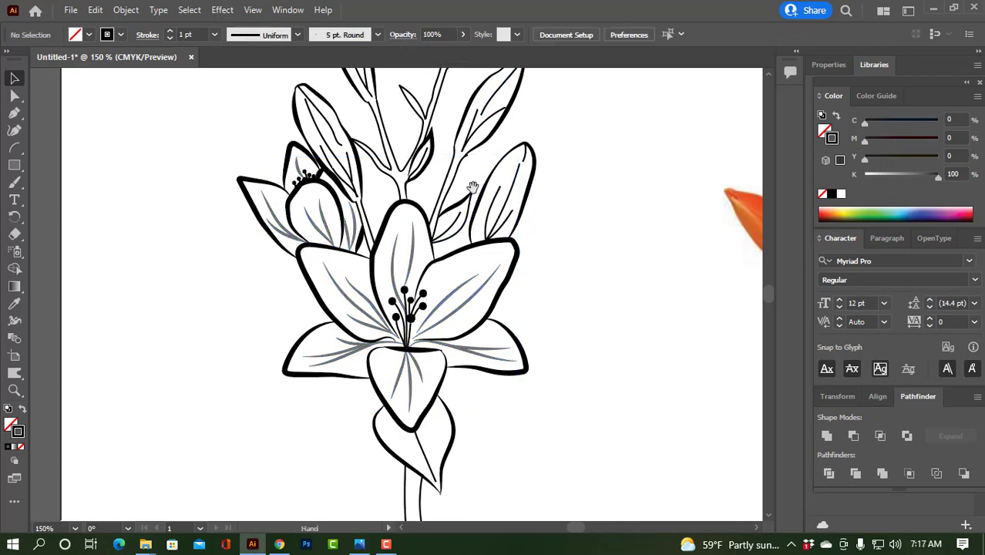
# Select the vein lines inside the left, top and right buds
pyautogui.moveTo(470, 187); pyautogui.dragTo(446, 281)
pyautogui.scroll(2, 308, 250)
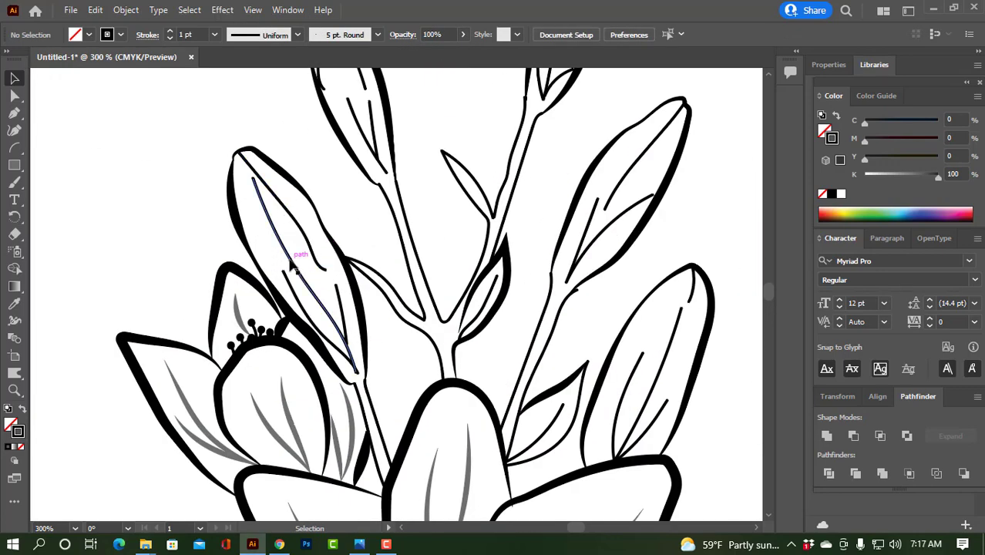
pyautogui.click(299, 299)
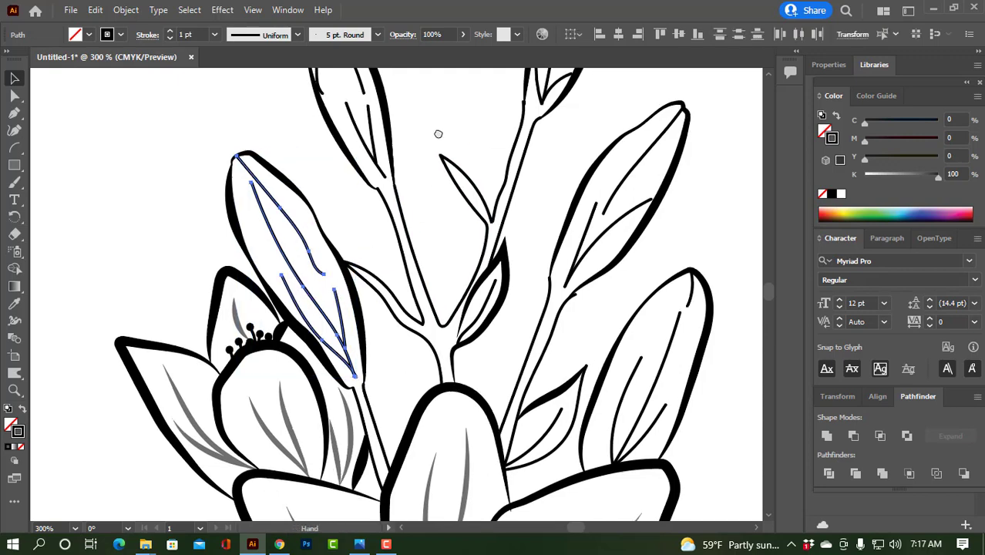
pyautogui.scroll(3, 439, 131)
pyautogui.keyDown('shift'); pyautogui.click(333, 345); pyautogui.keyUp('shift')
pyautogui.keyDown('shift'); pyautogui.click(299, 282); pyautogui.keyUp('shift')
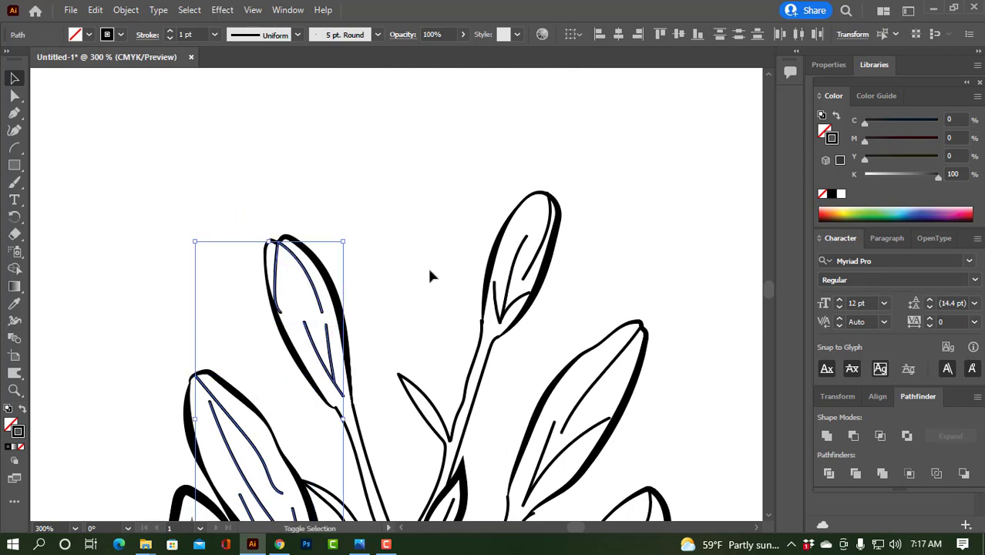
pyautogui.keyDown('shift'); pyautogui.click(512, 265); pyautogui.keyUp('shift')
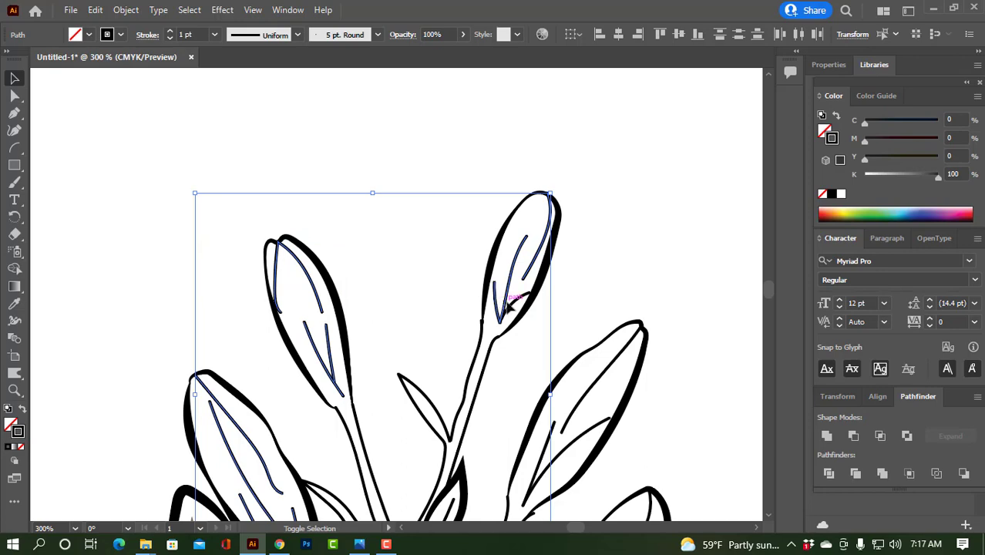
# Add the upper and lower-right bud veins and tip stroke to the selection
pyautogui.moveTo(659, 367); pyautogui.dragTo(539, 203)
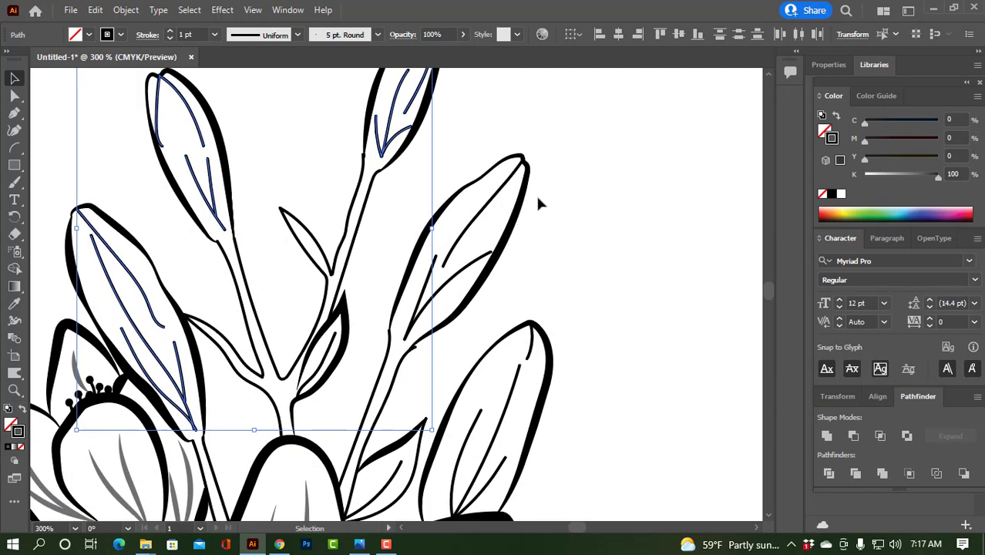
pyautogui.keyDown('shift'); pyautogui.click(479, 218); pyautogui.keyUp('shift')
pyautogui.moveTo(618, 266); pyautogui.dragTo(595, 88)
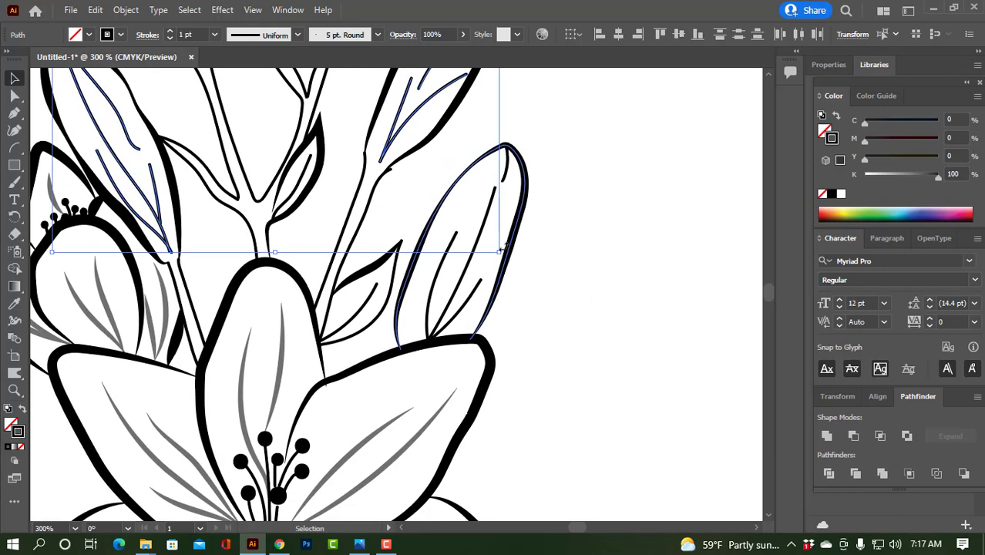
pyautogui.keyDown('shift'); pyautogui.click(494, 210); pyautogui.keyUp('shift')
pyautogui.keyDown('shift'); pyautogui.click(507, 174); pyautogui.keyUp('shift')
pyautogui.keyDown('shift'); pyautogui.click(440, 277); pyautogui.keyUp('shift')
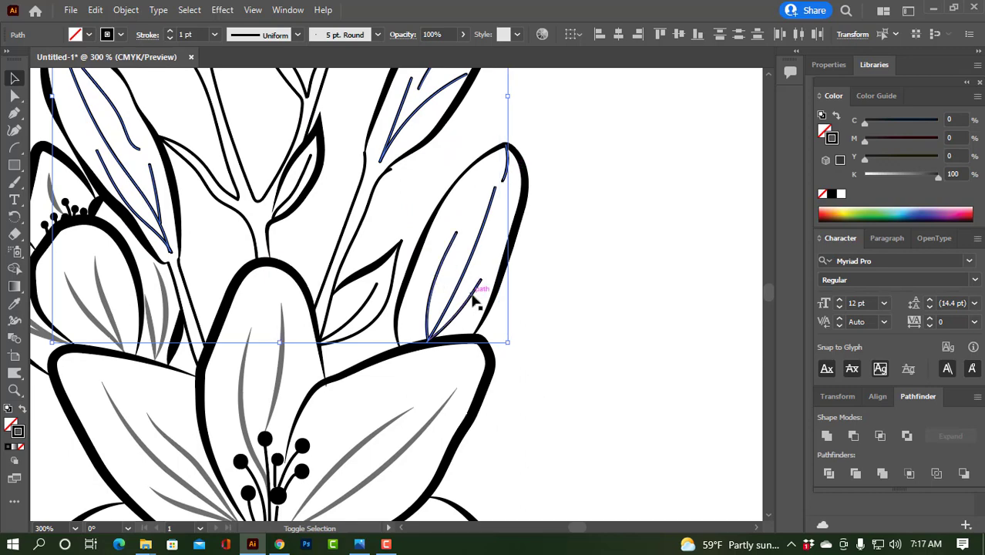
pyautogui.hotkey('ctrl', '1')
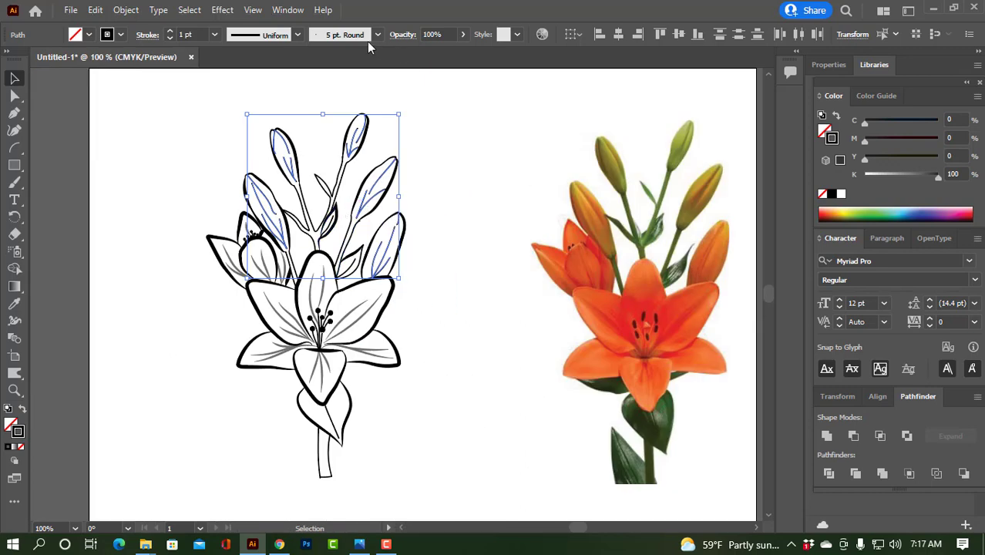
# Give the bud veins a tapered Width Profile 1, a 2 pt stroke and 61% opacity
pyautogui.click(376, 35)
pyautogui.click(276, 35)
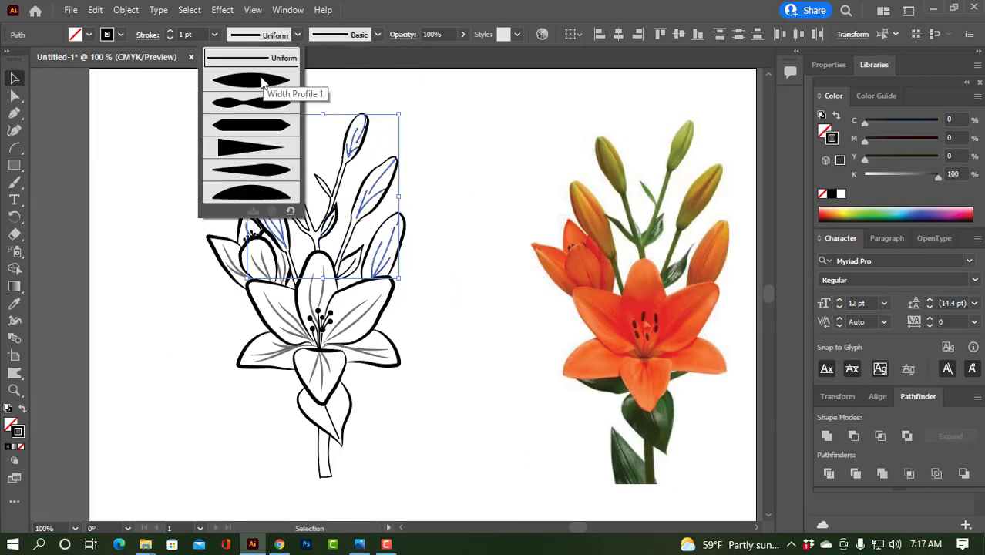
pyautogui.click(260, 81)
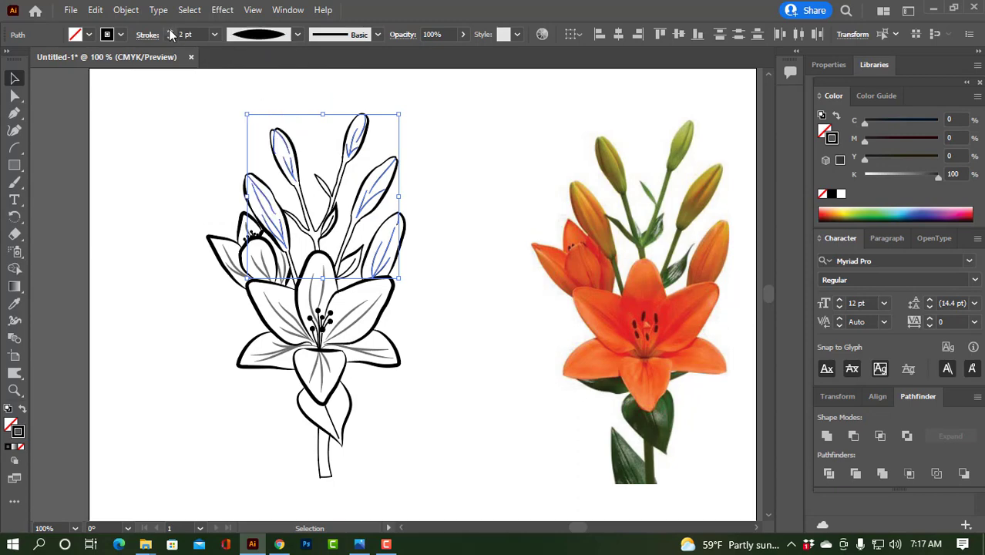
pyautogui.click(439, 53)
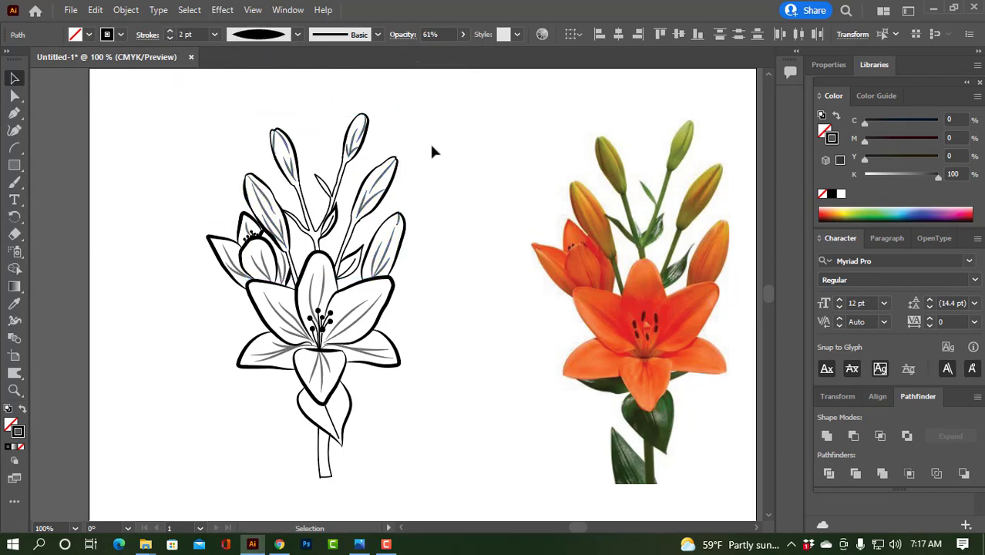
pyautogui.click(429, 142)
# Select the five small tip strokes on the upper and lower buds
pyautogui.hotkey('ctrl', '+')
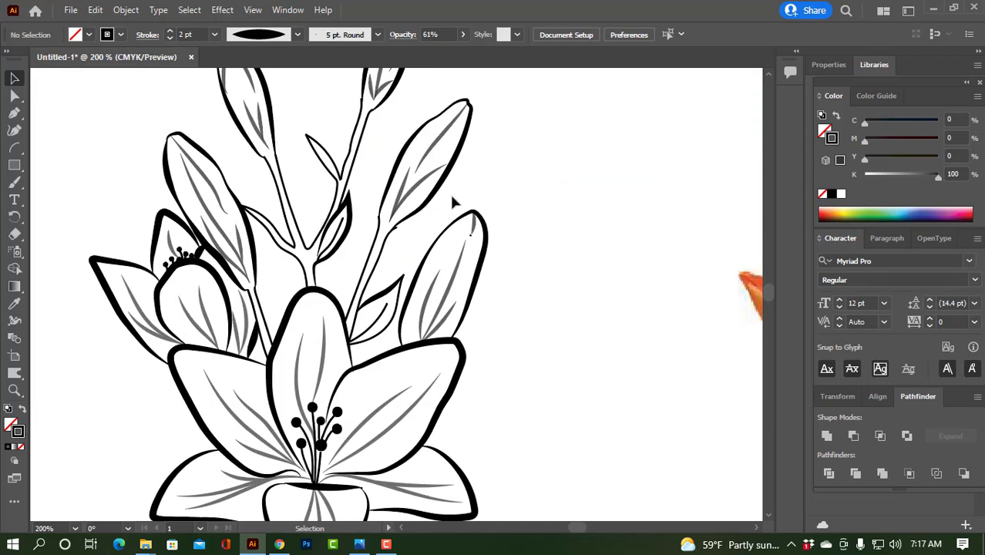
pyautogui.moveTo(450, 195); pyautogui.dragTo(520, 291)
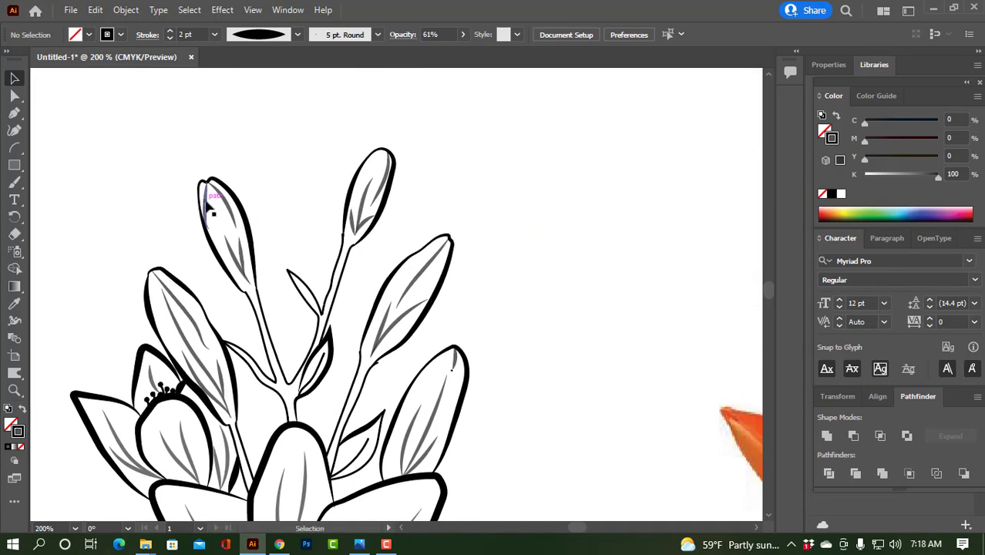
pyautogui.click(207, 204)
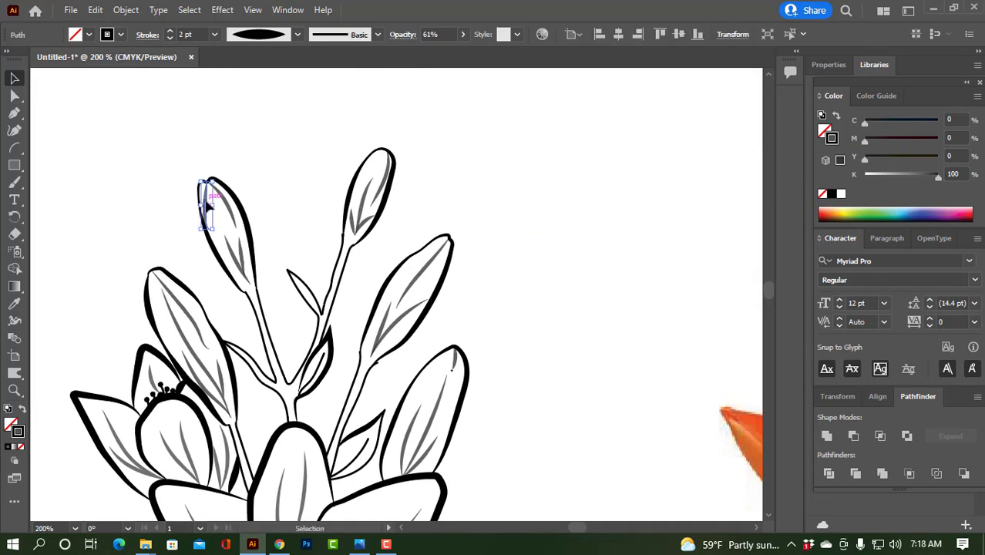
pyautogui.keyDown('shift'); pyautogui.click(383, 179); pyautogui.keyUp('shift')
pyautogui.keyDown('shift'); pyautogui.click(434, 259); pyautogui.keyUp('shift')
pyautogui.moveTo(544, 324); pyautogui.dragTo(548, 169)
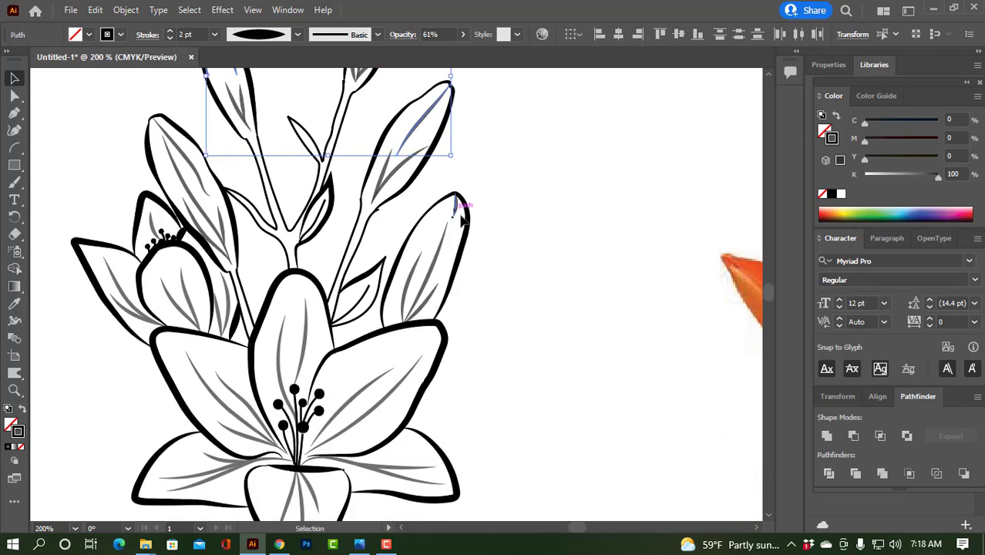
pyautogui.keyDown('shift'); pyautogui.click(458, 209); pyautogui.keyUp('shift')
pyautogui.keyDown('shift'); pyautogui.click(199, 158); pyautogui.keyUp('shift')
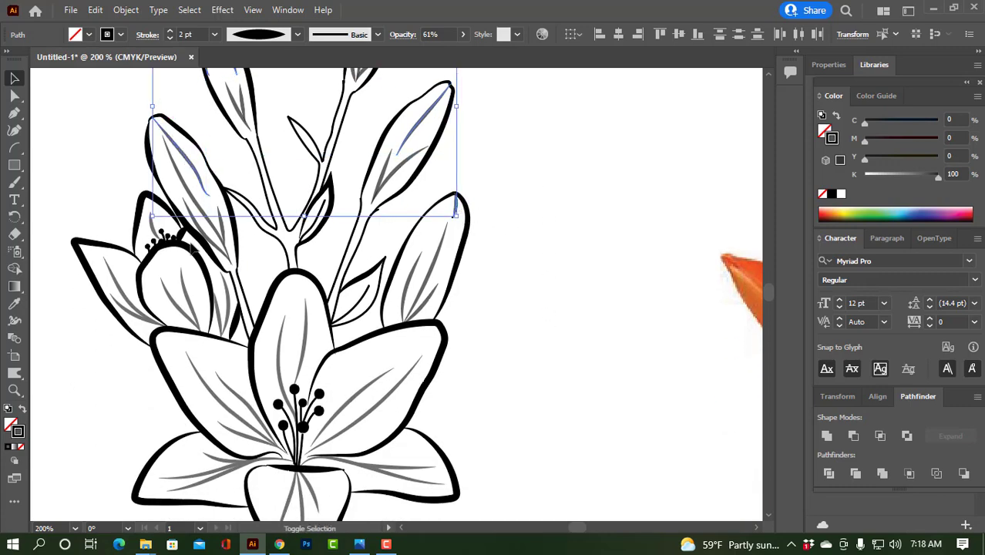
pyautogui.moveTo(546, 144); pyautogui.dragTo(541, 278)
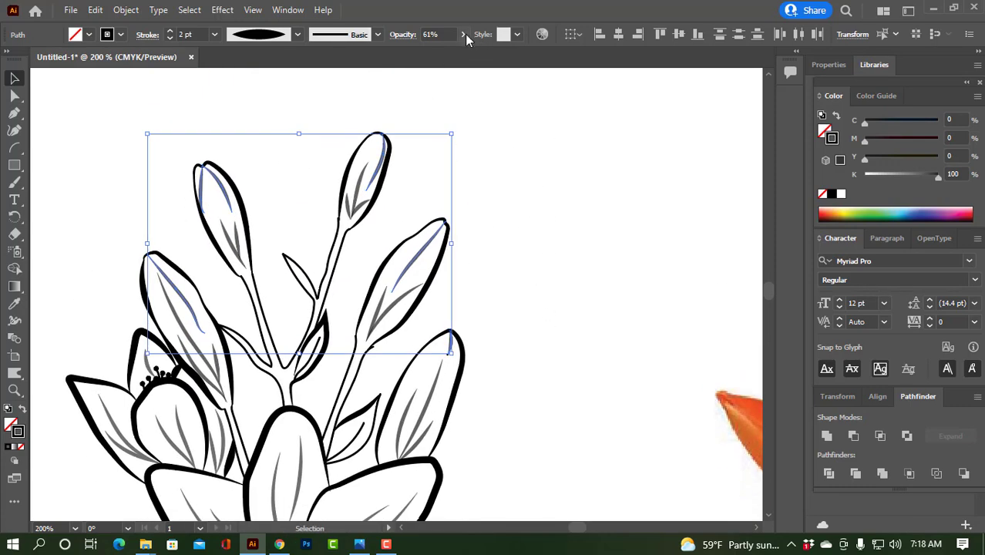
# Set the bud-tip strokes to 100% opacity with tapered Width Profile 1
pyautogui.moveTo(465, 36); pyautogui.dragTo(470, 61)
pyautogui.click(296, 35)
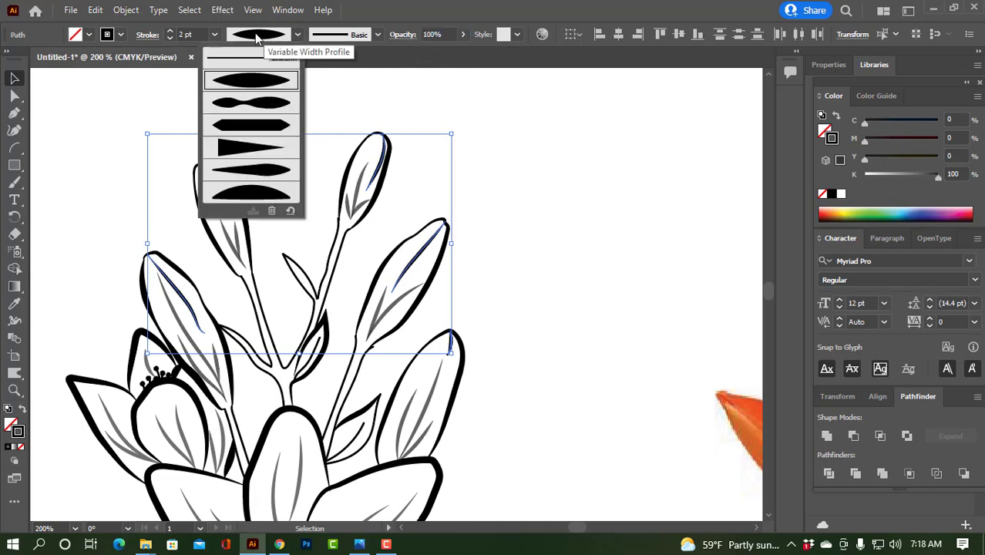
pyautogui.click(250, 80)
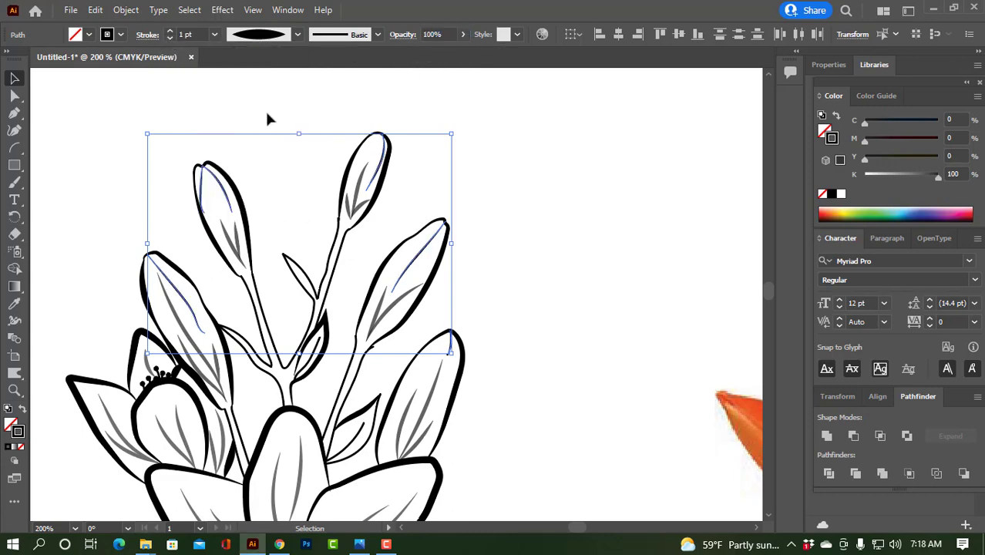
pyautogui.click(587, 194)
pyautogui.scroll(-3, 501, 283)
# Switch the vein on the stem leaf to the Basic brush
pyautogui.scroll(3, 606, 348)
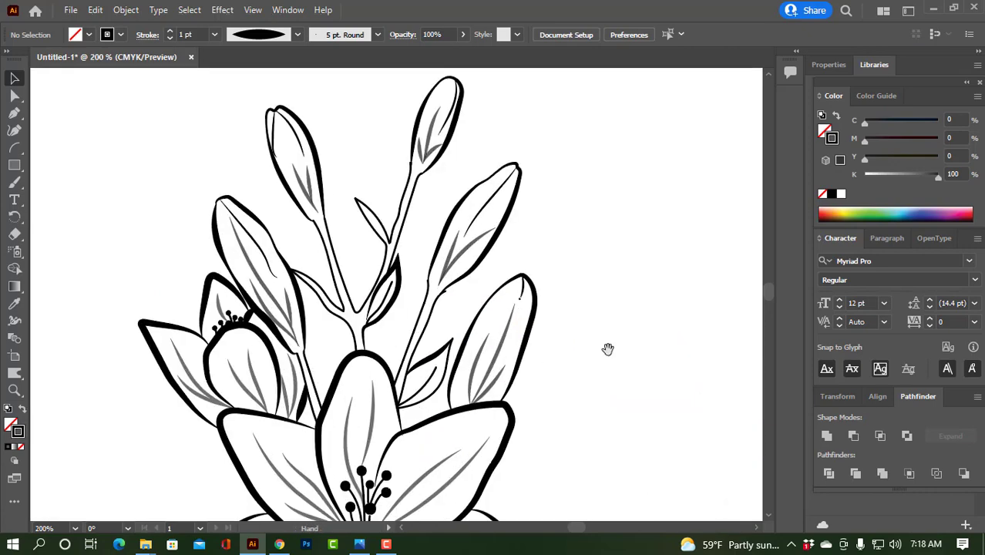
pyautogui.moveTo(606, 348)
pyautogui.mouseDown()
pyautogui.moveTo(562, 216)
pyautogui.moveTo(524, 235)
pyautogui.mouseUp()
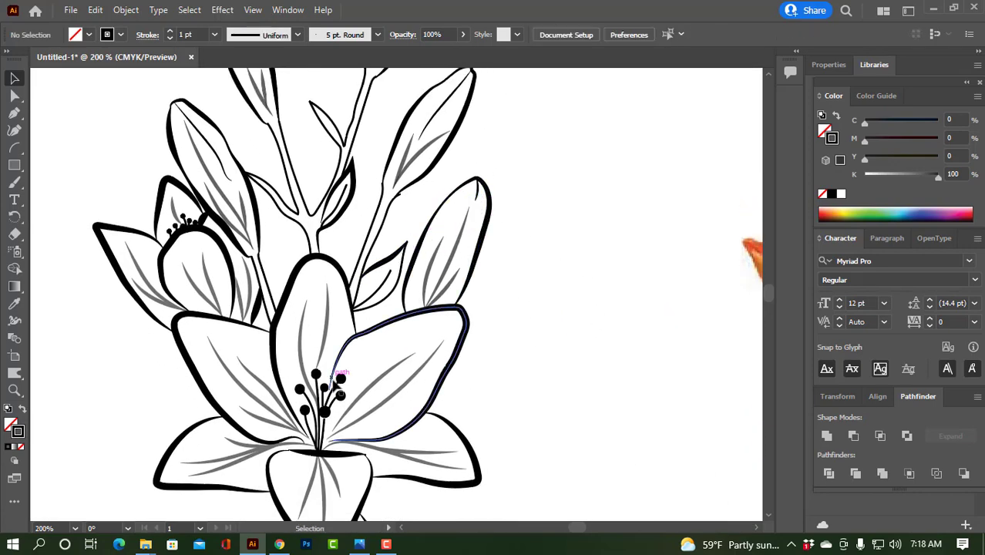
pyautogui.moveTo(324, 433); pyautogui.dragTo(324, 399)
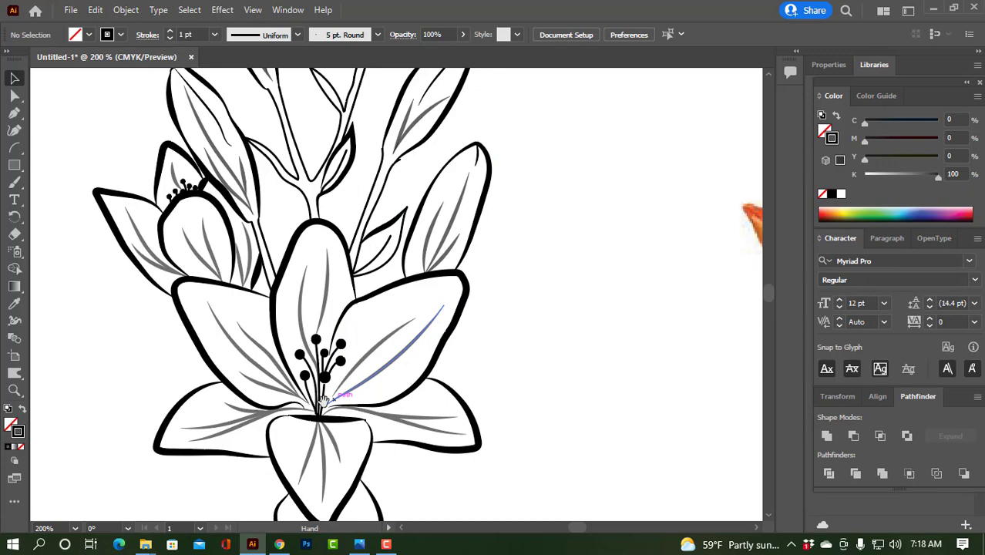
pyautogui.click(380, 256)
pyautogui.scroll(-3, 536, 259)
pyautogui.scroll(-2, 536, 260)
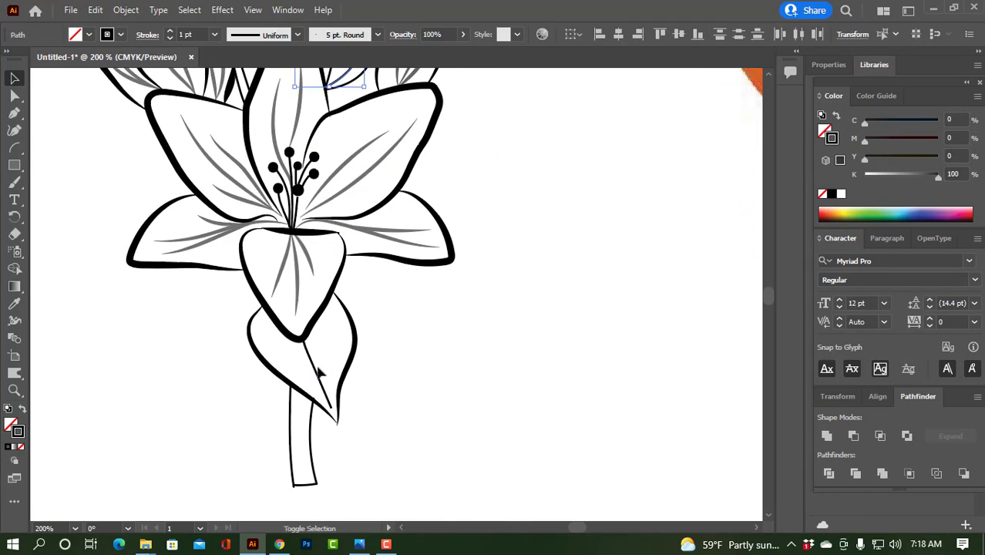
pyautogui.click(317, 373)
pyautogui.click(362, 34)
pyautogui.click(331, 117)
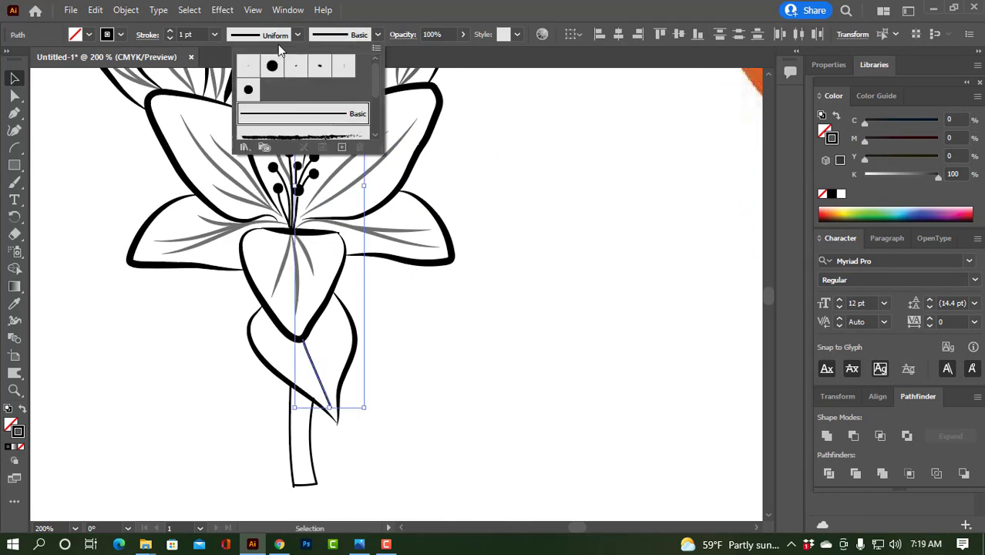
pyautogui.click(486, 152)
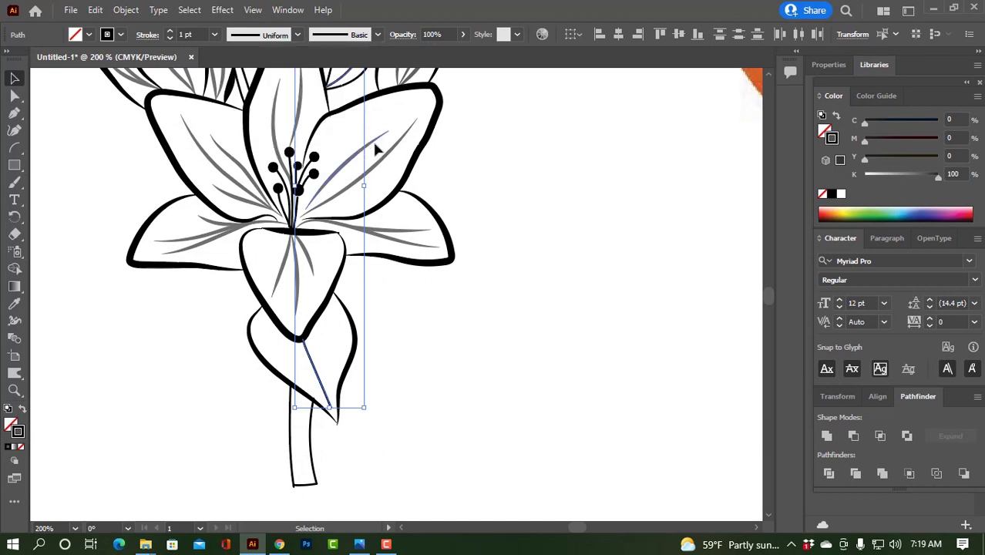
pyautogui.scroll(3, 374, 147)
pyautogui.click(515, 236)
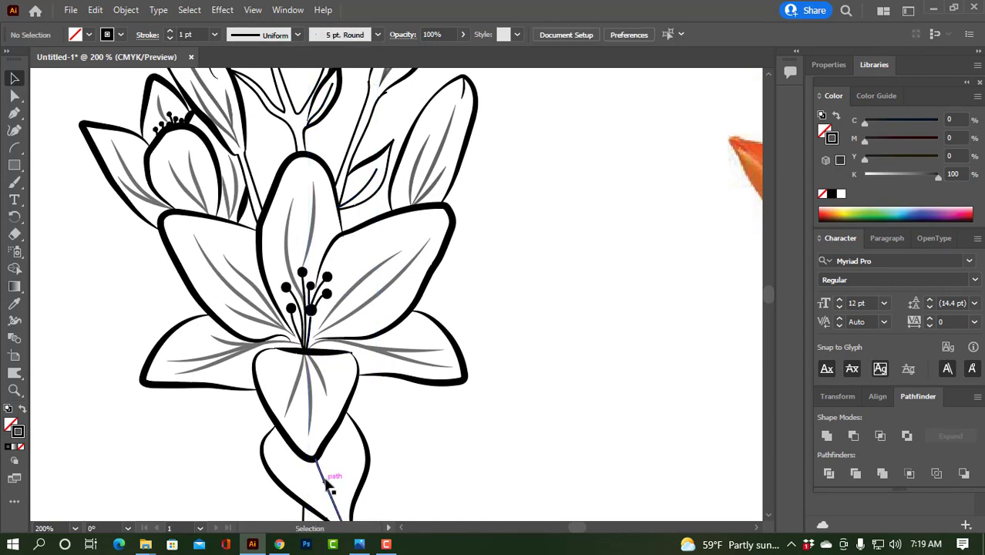
# Give the lower stem line below the lily a tapered width profile
pyautogui.click(330, 484)
pyautogui.click(341, 34)
pyautogui.click(297, 34)
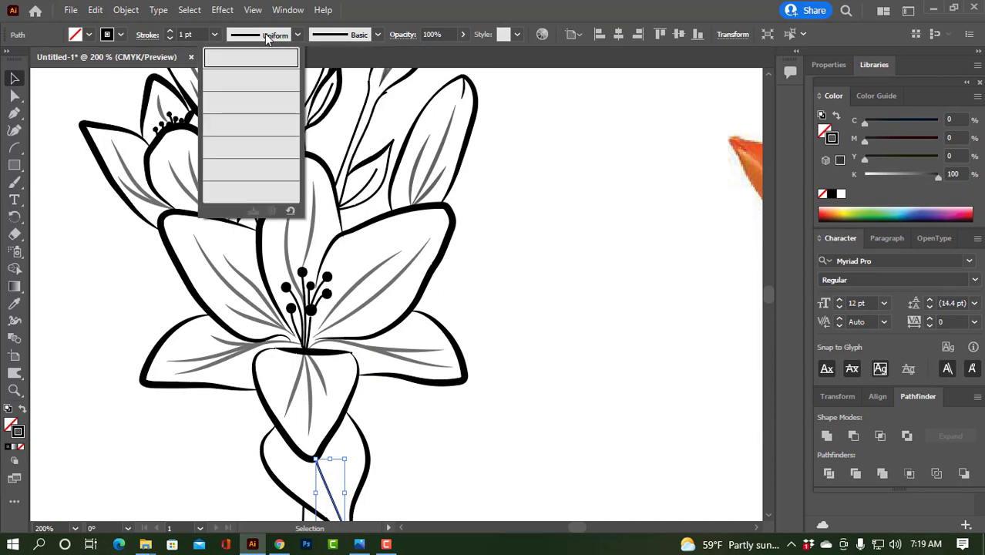
pyautogui.click(250, 136)
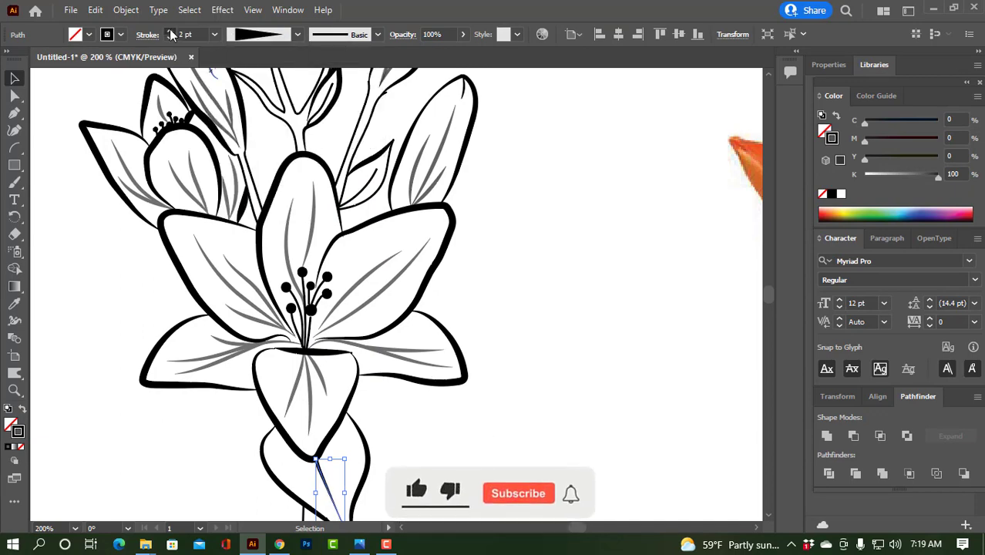
pyautogui.click(529, 229)
# Apply a tapered width profile to the upper branch path
pyautogui.scroll(-3, 508, 246)
pyautogui.scroll(3, 486, 266)
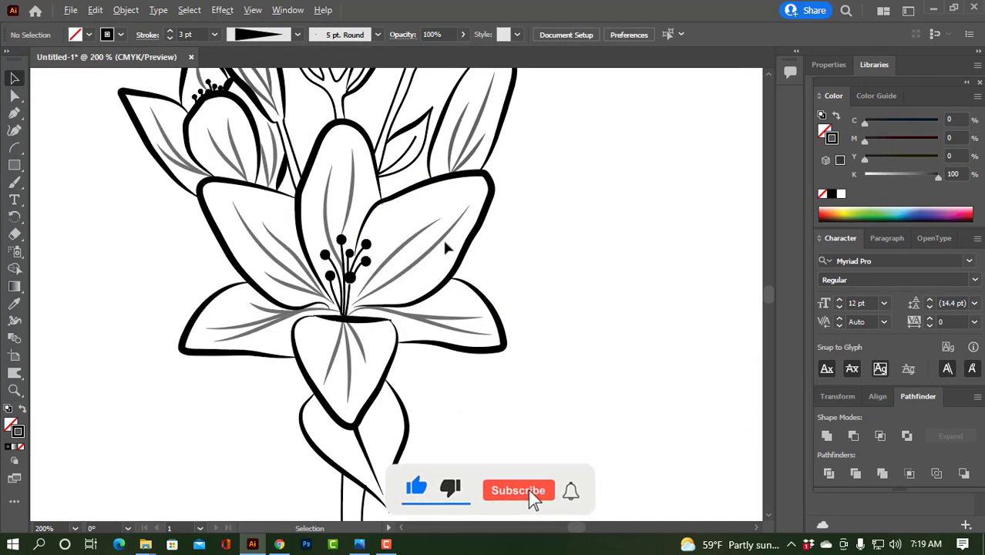
pyautogui.scroll(2, 443, 250)
pyautogui.click(413, 249)
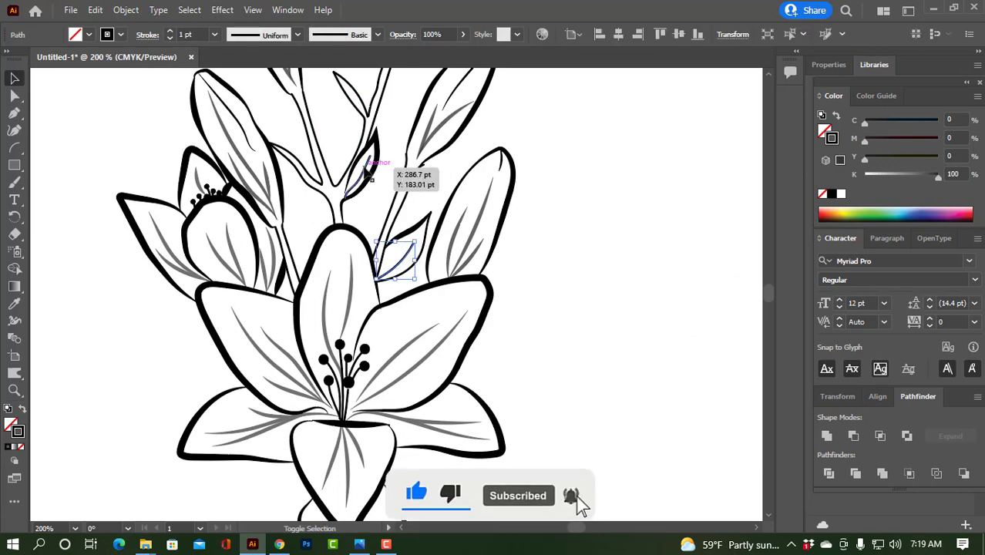
pyautogui.click(376, 35)
pyautogui.click(270, 35)
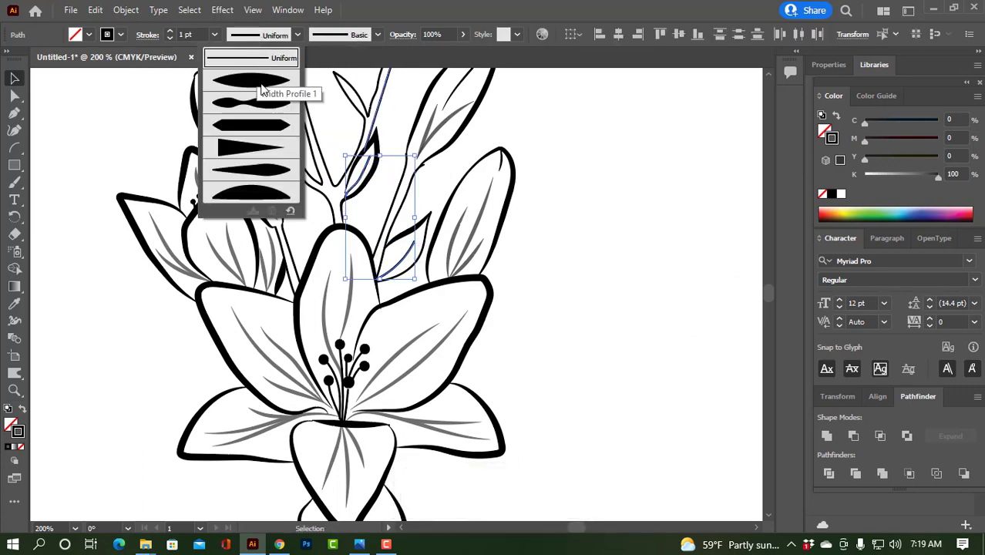
pyautogui.click(244, 145)
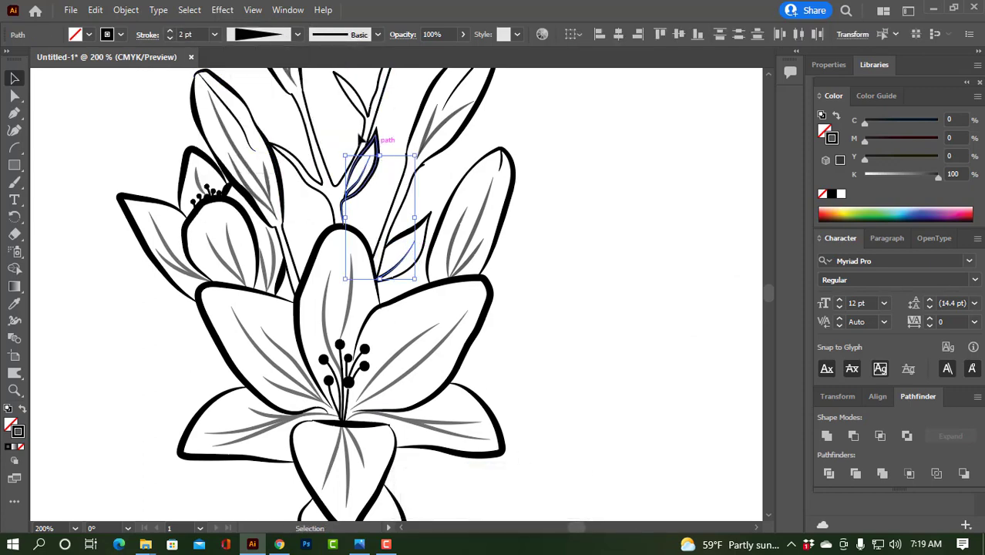
pyautogui.click(637, 189)
pyautogui.scroll(3, 356, 251)
# Leave isolation mode and begin selecting the stem paths with the right stem
pyautogui.doubleClick(354, 244)
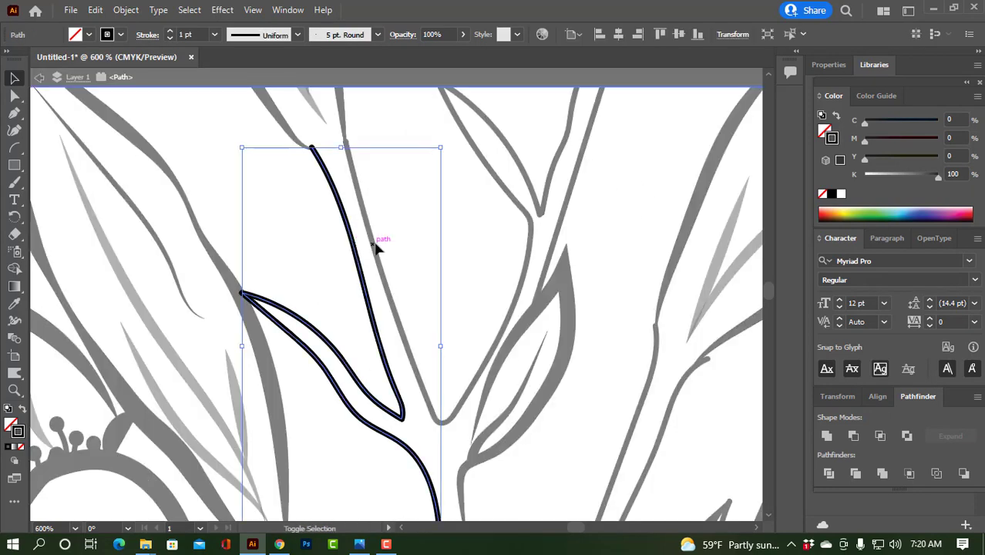
pyautogui.click(394, 225)
pyautogui.doubleClick(395, 223)
pyautogui.click(377, 247)
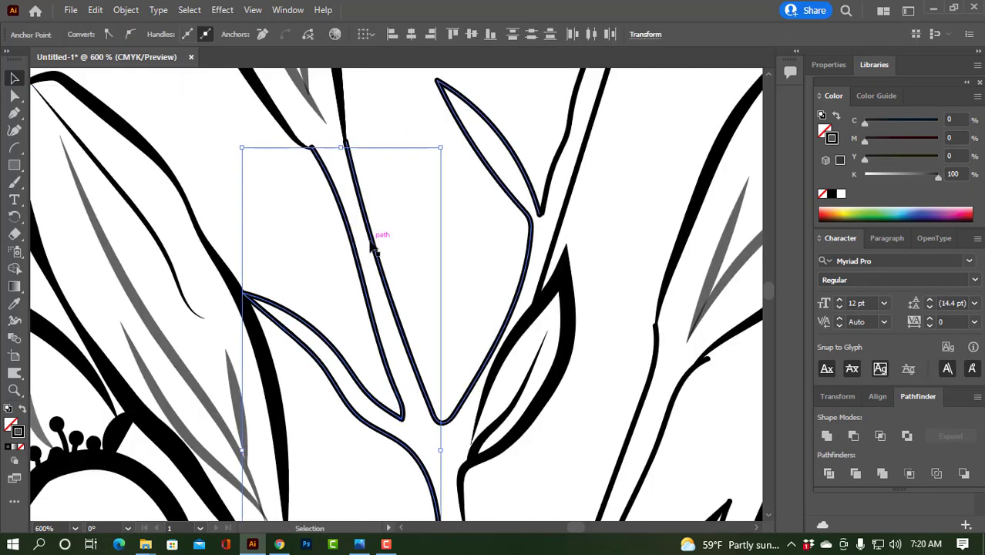
pyautogui.keyDown('shift'); pyautogui.click(378, 247); pyautogui.keyUp('shift')
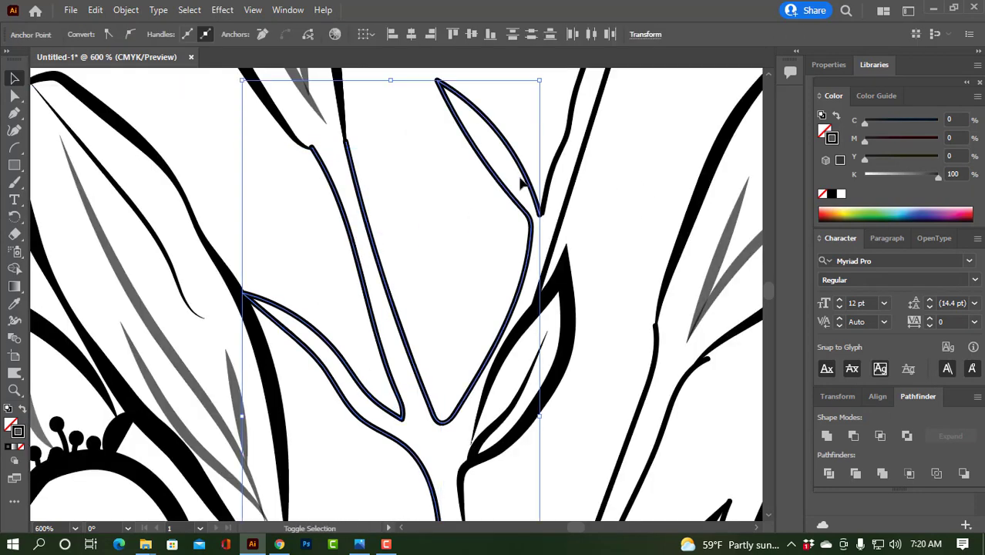
pyautogui.keyDown('shift'); pyautogui.click(583, 156); pyautogui.keyUp('shift')
# Add the long right, thin right, short left and bottom stems to the selection
pyautogui.scroll(-5, 584, 378)
pyautogui.keyDown('shift'); pyautogui.click(622, 158); pyautogui.keyUp('shift')
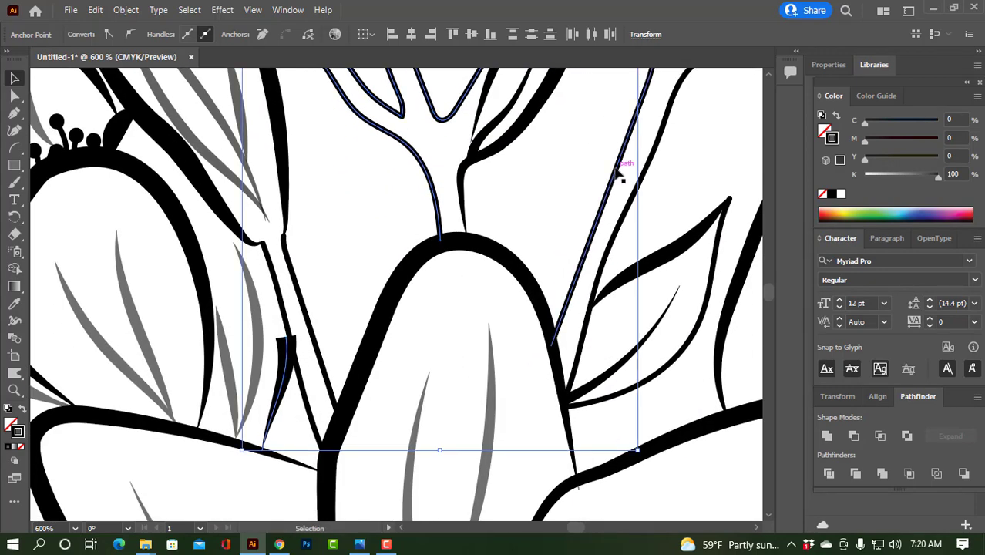
pyautogui.keyDown('shift'); pyautogui.click(609, 233); pyautogui.keyUp('shift')
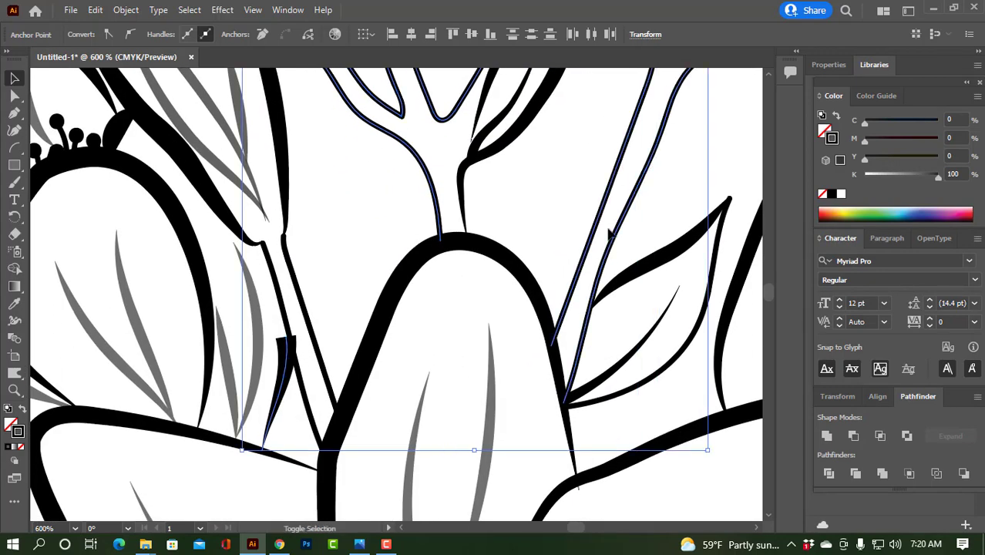
pyautogui.keyDown('shift'); pyautogui.click(291, 328); pyautogui.keyUp('shift')
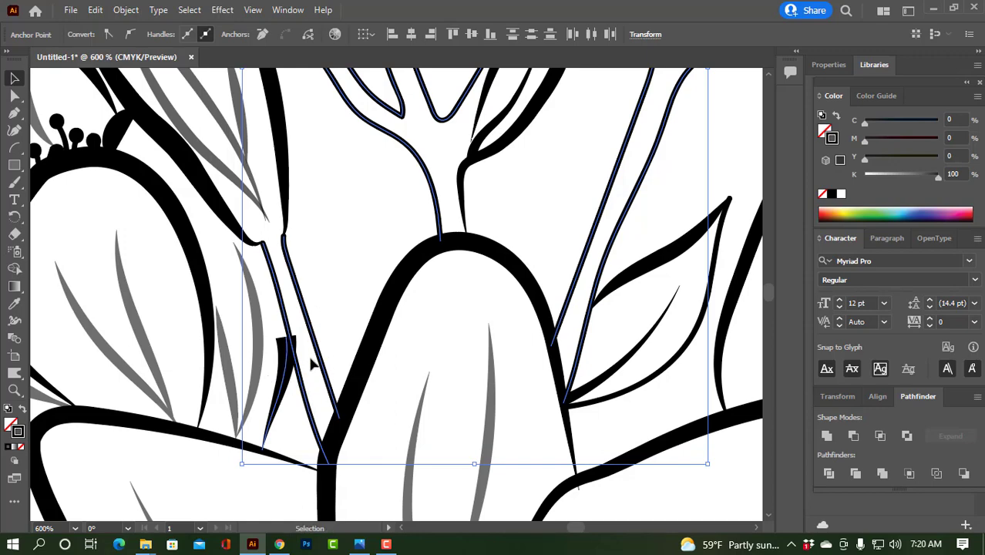
pyautogui.scroll(-3, 340, 330)
pyautogui.scroll(2, 319, 368)
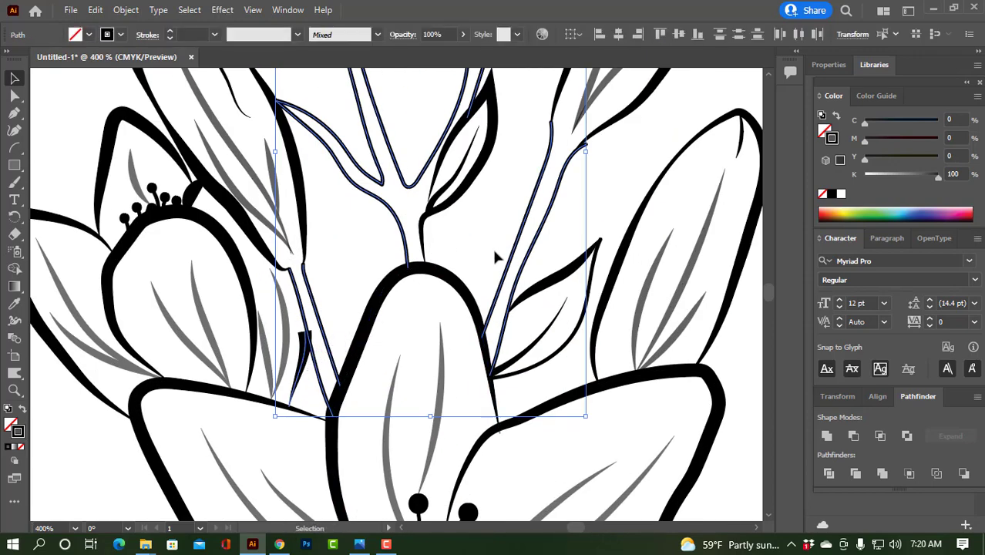
pyautogui.scroll(-5, 487, 240)
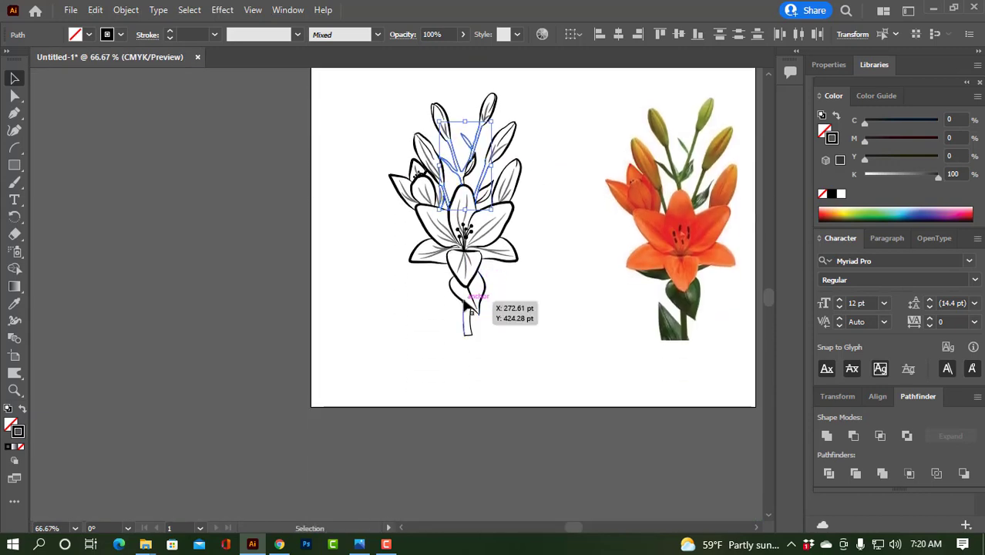
pyautogui.scroll(3, 465, 359)
pyautogui.keyDown('shift'); pyautogui.click(465, 356); pyautogui.keyUp('shift')
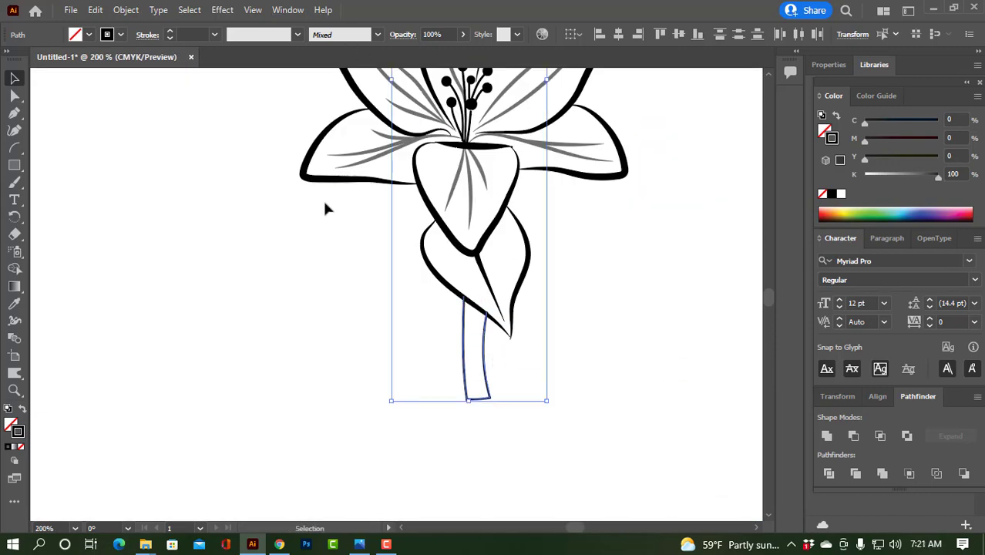
pyautogui.scroll(-3, 312, 206)
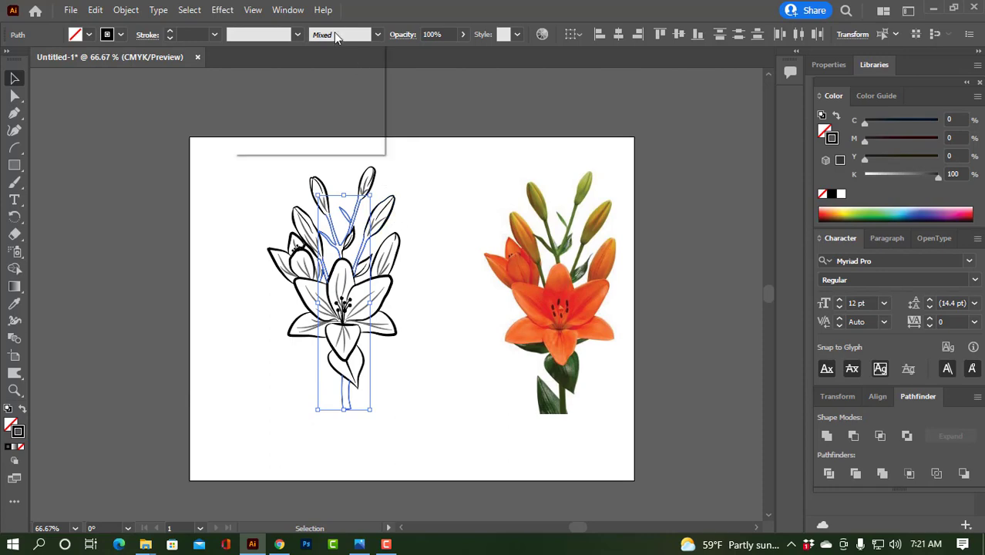
# Apply the Basic brush and Width Profile 3 to all selected stems
pyautogui.click(343, 114)
pyautogui.click(280, 34)
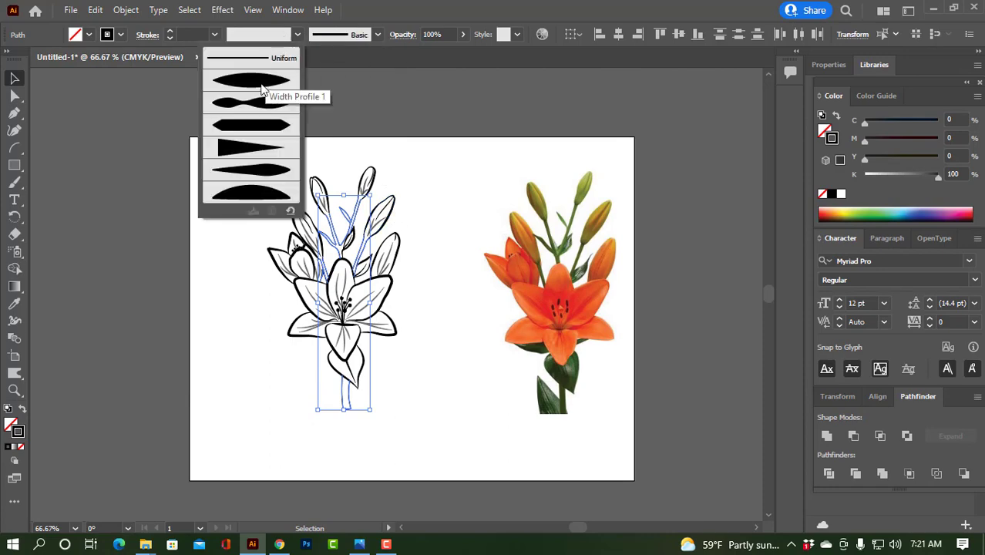
pyautogui.click(250, 125)
pyautogui.scroll(2, 332, 352)
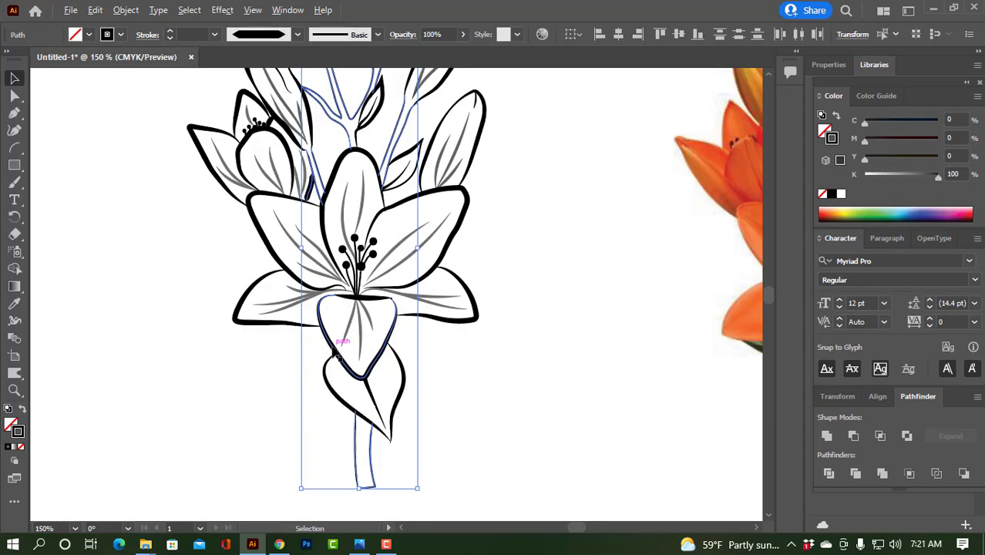
# Adjust the selected stems' shared stroke weight using the spinner arrows
pyautogui.click(169, 29)
pyautogui.click(171, 31)
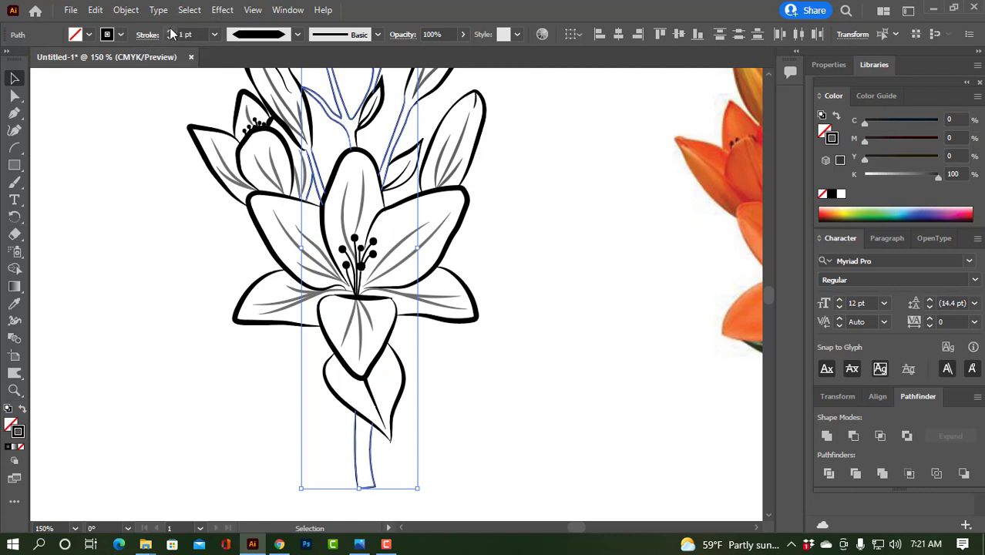
pyautogui.click(171, 31)
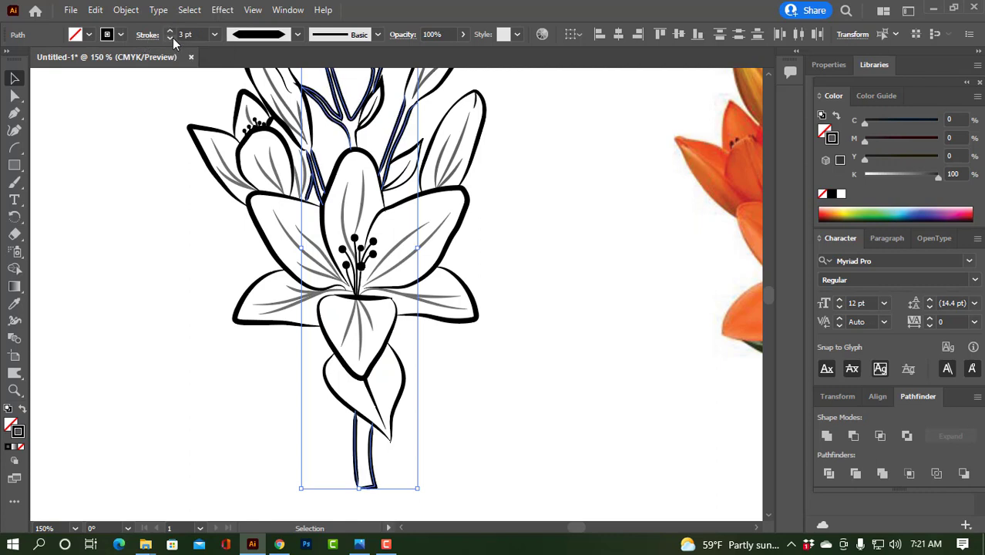
pyautogui.click(171, 38)
pyautogui.click(163, 242)
# Navigate down to inspect the bottom of the stem
pyautogui.moveTo(558, 282)
pyautogui.mouseDown()
pyautogui.moveTo(516, 347)
pyautogui.moveTo(521, 236)
pyautogui.mouseUp()
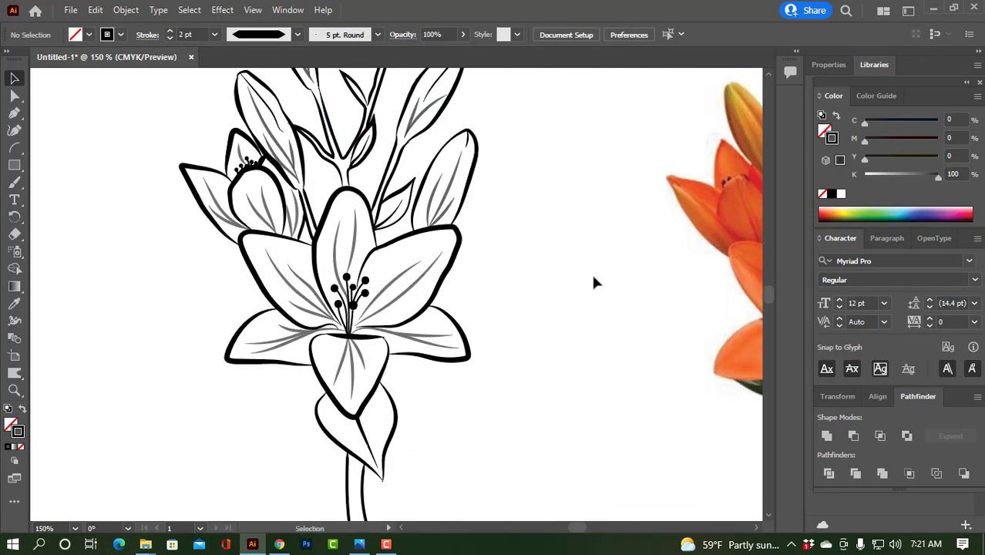
pyautogui.scroll(-3, 414, 361)
pyautogui.scroll(2, 374, 432)
pyautogui.scroll(4, 374, 457)
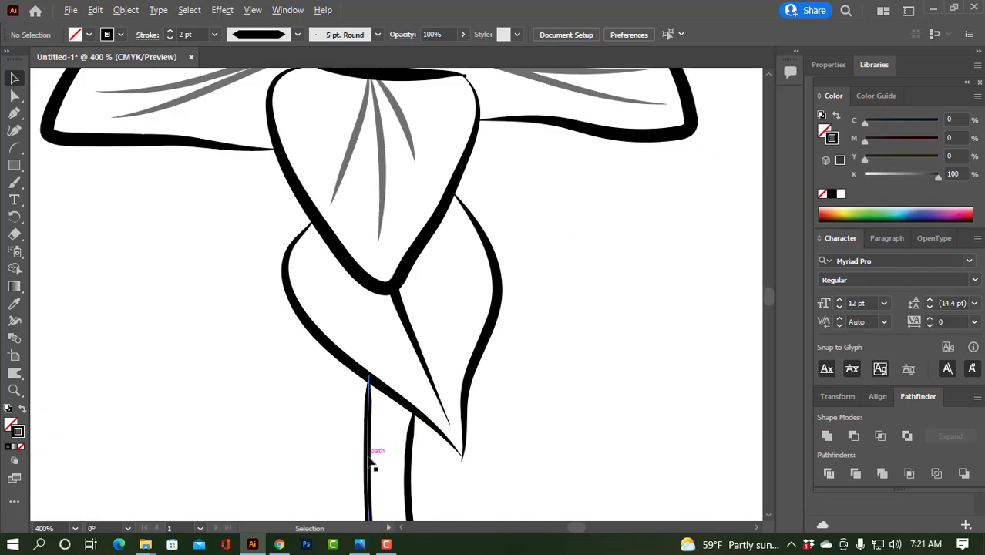
pyautogui.scroll(1, 373, 457)
pyautogui.moveTo(513, 466); pyautogui.dragTo(510, 314)
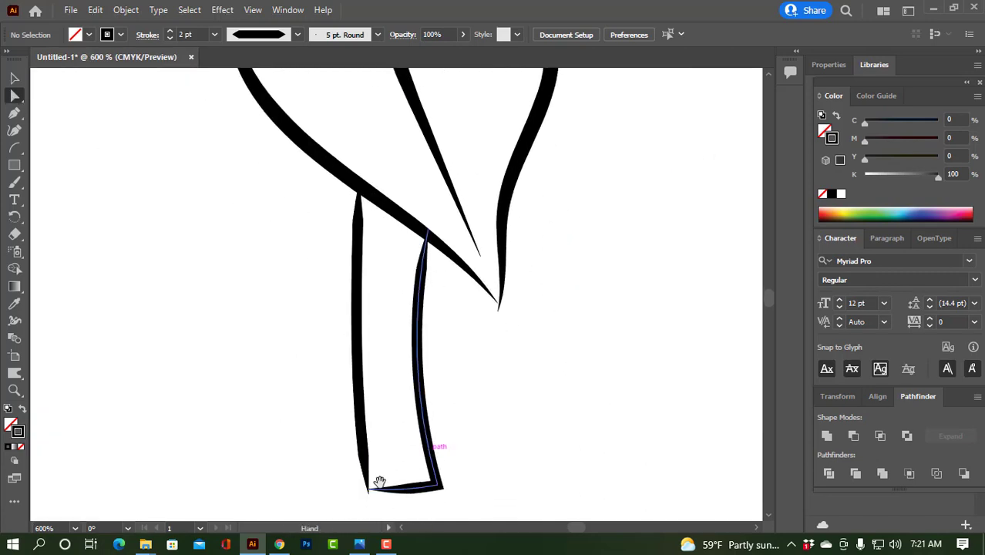
pyautogui.moveTo(378, 479); pyautogui.dragTo(383, 349)
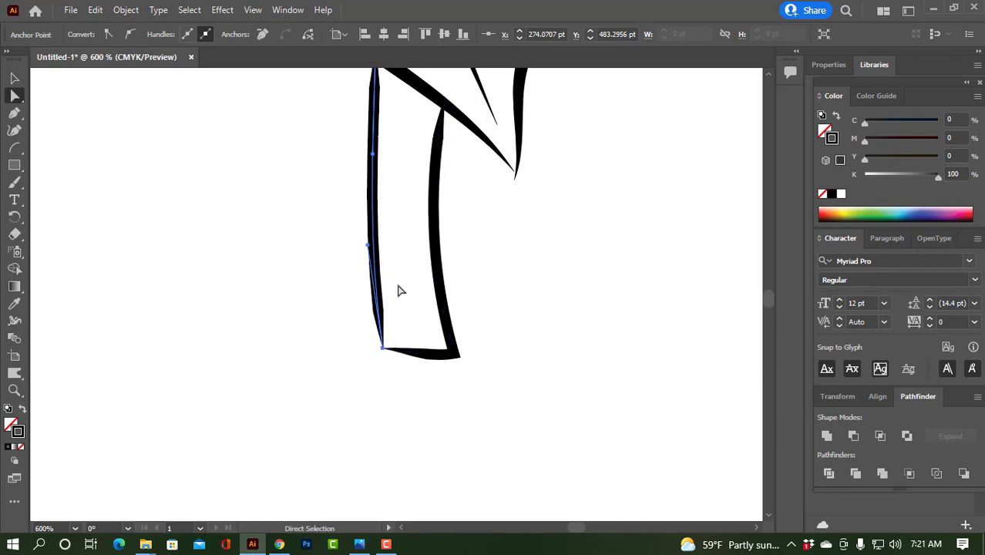
pyautogui.scroll(-4, 398, 291)
pyautogui.scroll(2, 472, 374)
pyautogui.scroll(2, 417, 385)
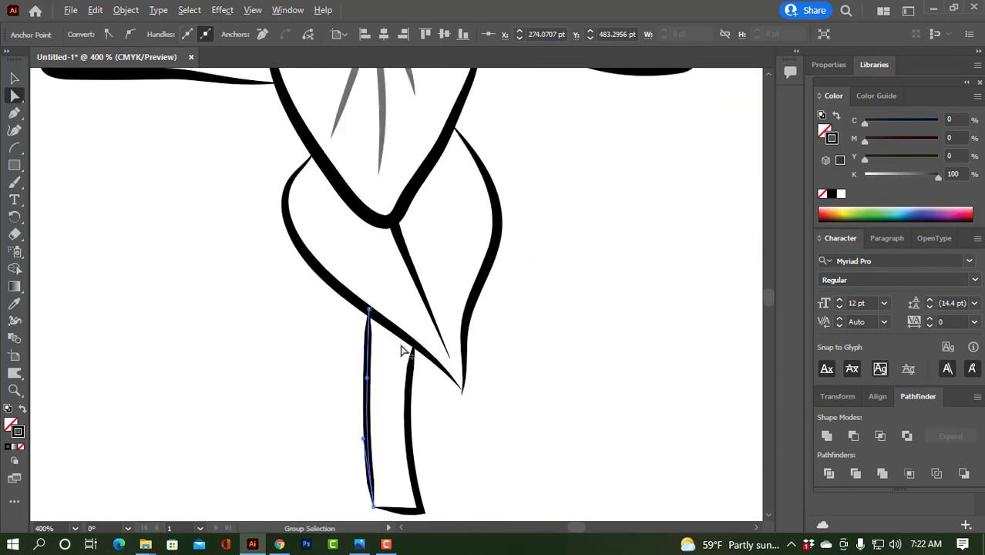
pyautogui.scroll(-1, 401, 350)
pyautogui.click(534, 352)
# Nudge the leaf outline's tip anchor slightly near the flower centre
pyautogui.moveTo(481, 323); pyautogui.dragTo(495, 444)
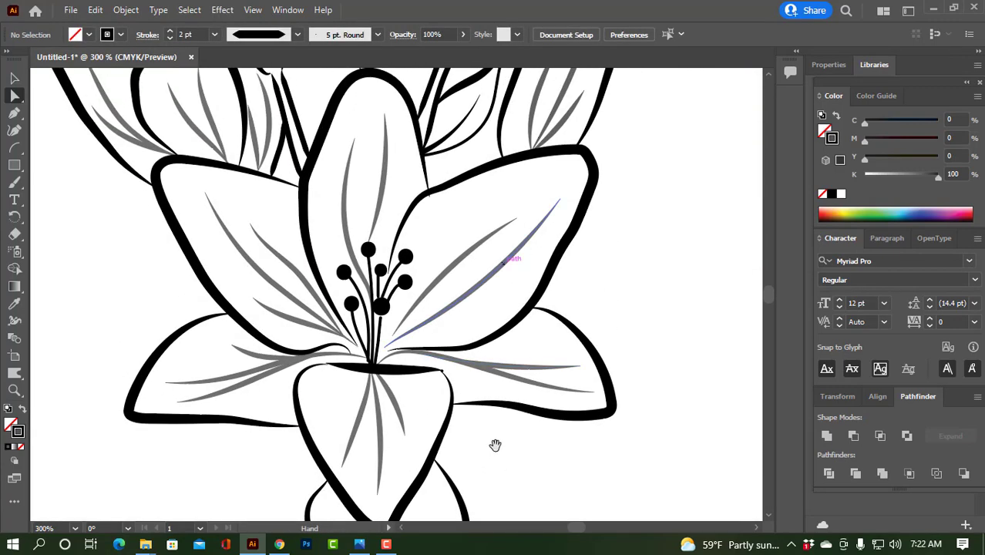
pyautogui.scroll(2, 494, 444)
pyautogui.scroll(2, 486, 449)
pyautogui.scroll(2, 488, 433)
pyautogui.scroll(2, 446, 423)
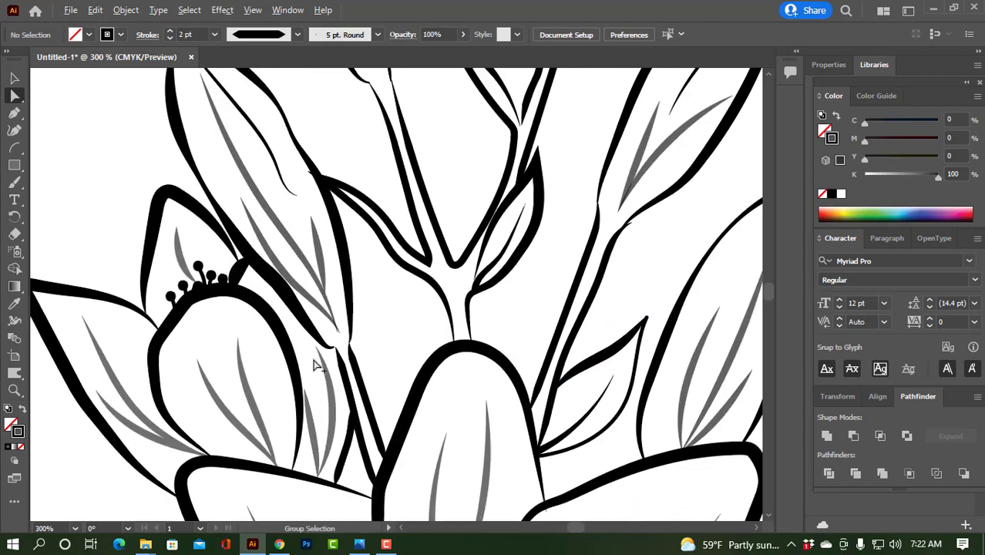
pyautogui.scroll(3, 314, 365)
pyautogui.click(357, 339)
pyautogui.click(357, 339)
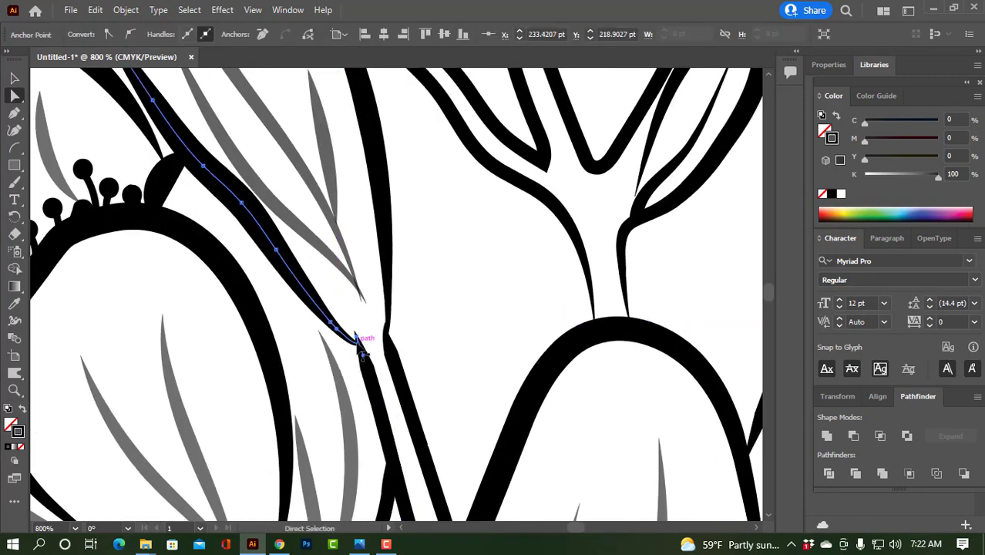
pyautogui.moveTo(357, 339); pyautogui.dragTo(356, 341)
pyautogui.click(457, 310)
# Move branch end anchors to close the gap and join the bud's arch
pyautogui.moveTo(457, 310)
pyautogui.mouseDown()
pyautogui.moveTo(390, 426)
pyautogui.moveTo(367, 278)
pyautogui.mouseUp()
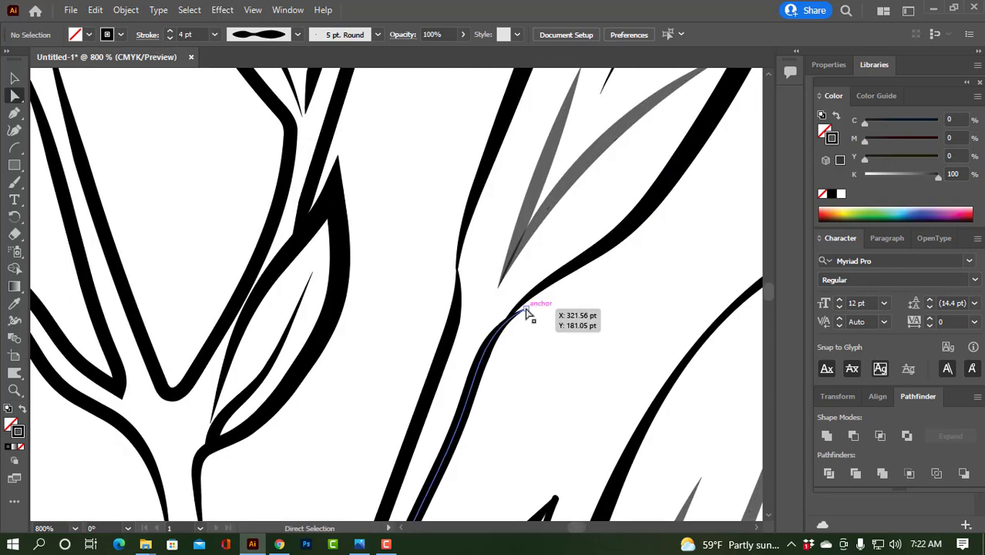
pyautogui.click(523, 311)
pyautogui.moveTo(523, 318); pyautogui.dragTo(524, 307)
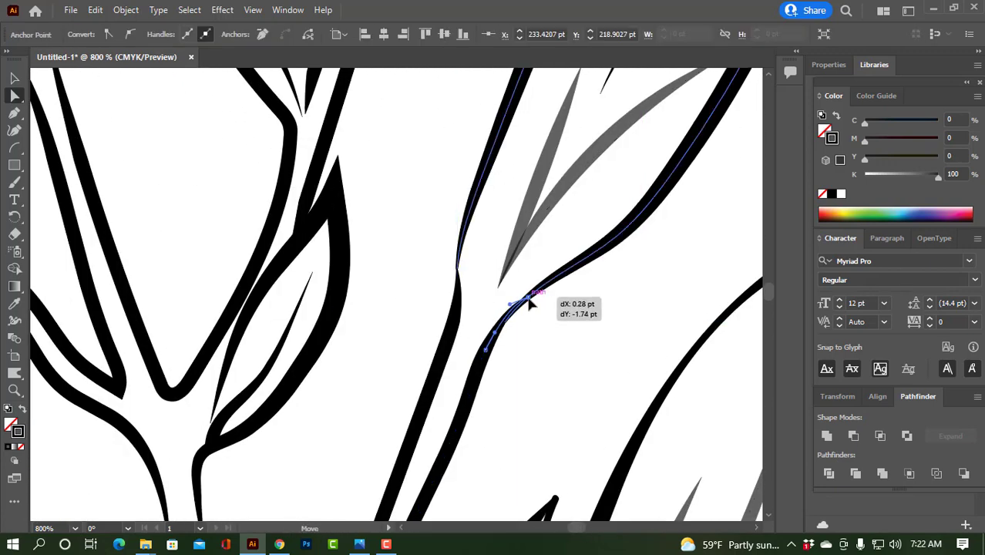
pyautogui.moveTo(354, 358)
pyautogui.mouseDown()
pyautogui.moveTo(456, 262)
pyautogui.moveTo(522, 223)
pyautogui.mouseUp()
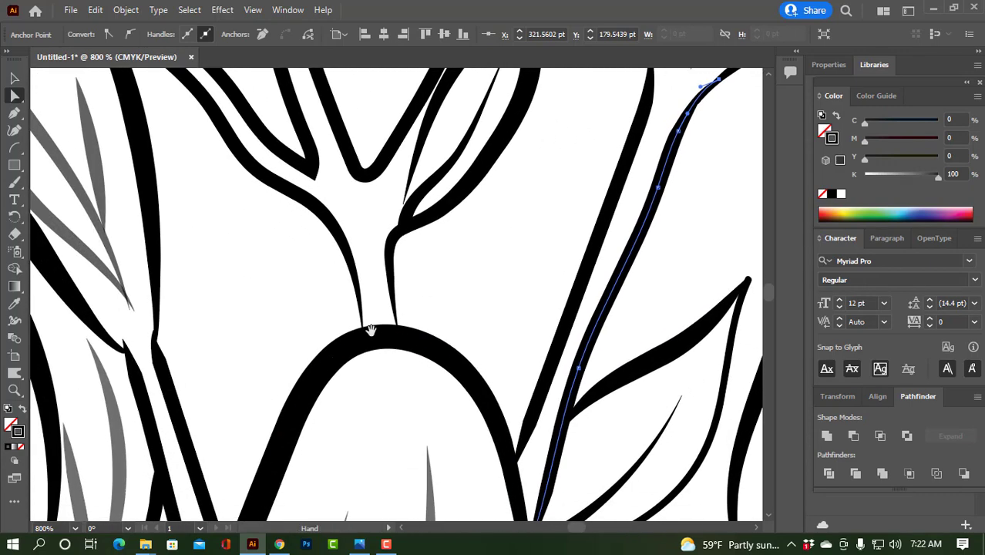
pyautogui.moveTo(363, 328)
pyautogui.mouseDown()
pyautogui.moveTo(366, 343)
pyautogui.moveTo(405, 347)
pyautogui.mouseUp()
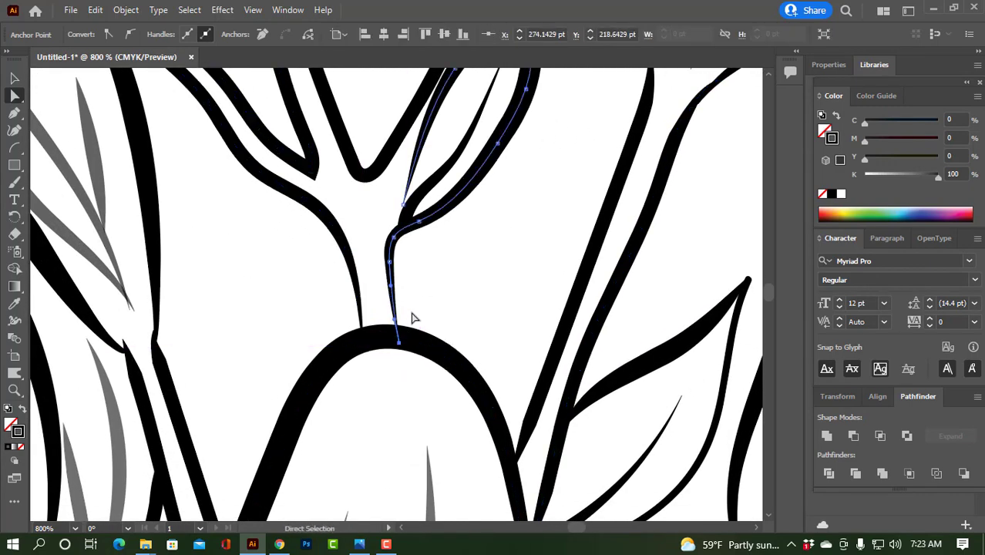
pyautogui.click(411, 317)
# Snap two more branch stroke ends onto the arching stem
pyautogui.moveTo(247, 267)
pyautogui.mouseDown()
pyautogui.moveTo(340, 350)
pyautogui.moveTo(325, 270)
pyautogui.mouseUp()
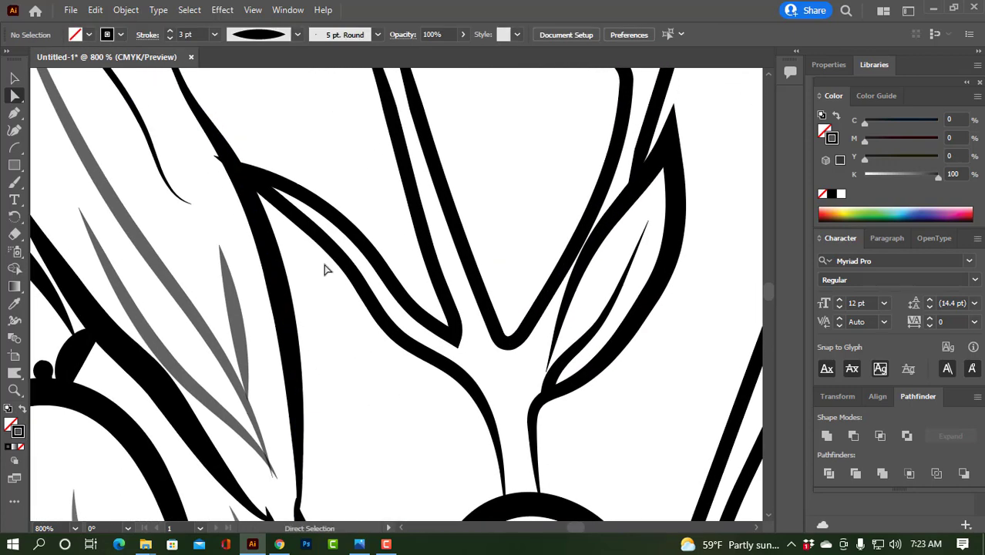
pyautogui.click(224, 160)
pyautogui.moveTo(242, 169); pyautogui.dragTo(248, 167)
pyautogui.click(347, 147)
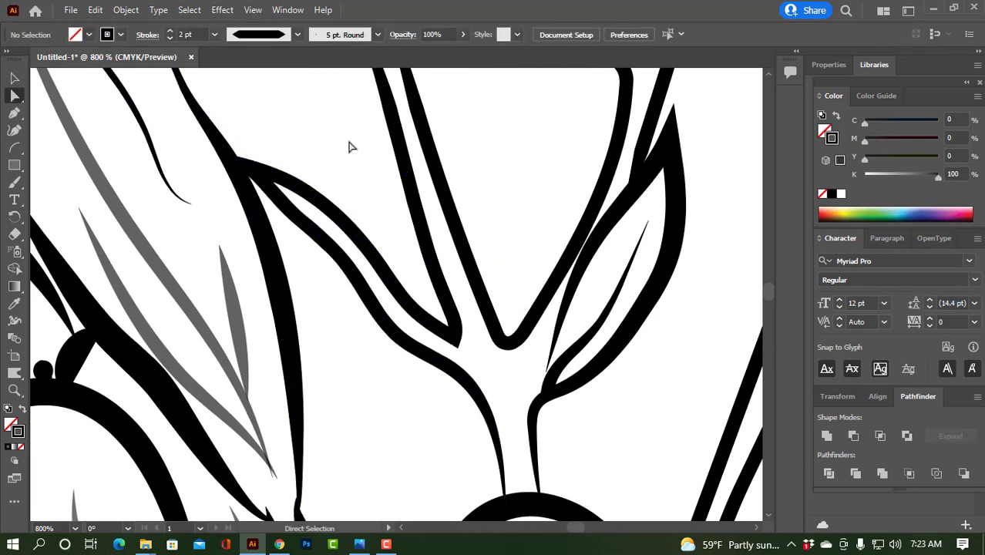
pyautogui.moveTo(347, 147); pyautogui.dragTo(338, 257)
pyautogui.moveTo(281, 334)
pyautogui.mouseDown()
pyautogui.moveTo(299, 335)
pyautogui.moveTo(294, 321)
pyautogui.mouseUp()
# Move the tips of the left and right inner bud strokes toward the bud tip
pyautogui.click(372, 288)
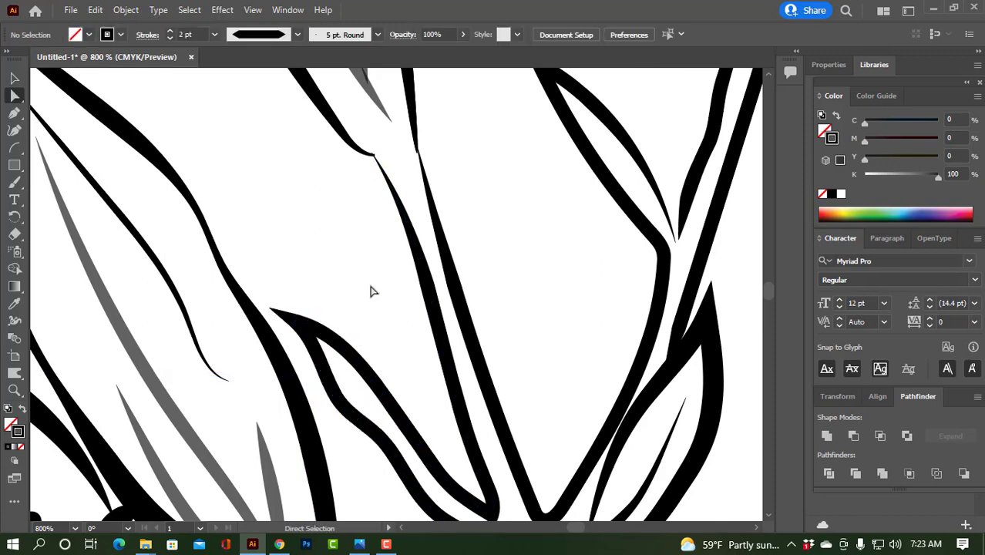
pyautogui.hotkey('ctrl', '-')
pyautogui.hotkey('ctrl', '-')
pyautogui.hotkey('ctrl', '-')
pyautogui.moveTo(413, 303); pyautogui.dragTo(464, 362)
pyautogui.scroll(2, 348, 235)
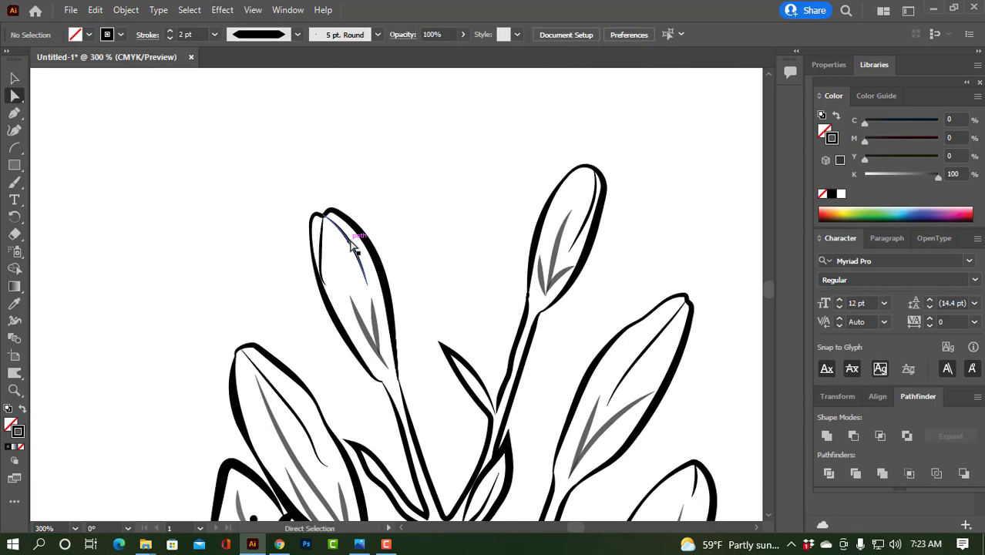
pyautogui.scroll(2, 301, 222)
pyautogui.scroll(2, 417, 285)
pyautogui.scroll(-3, 417, 286)
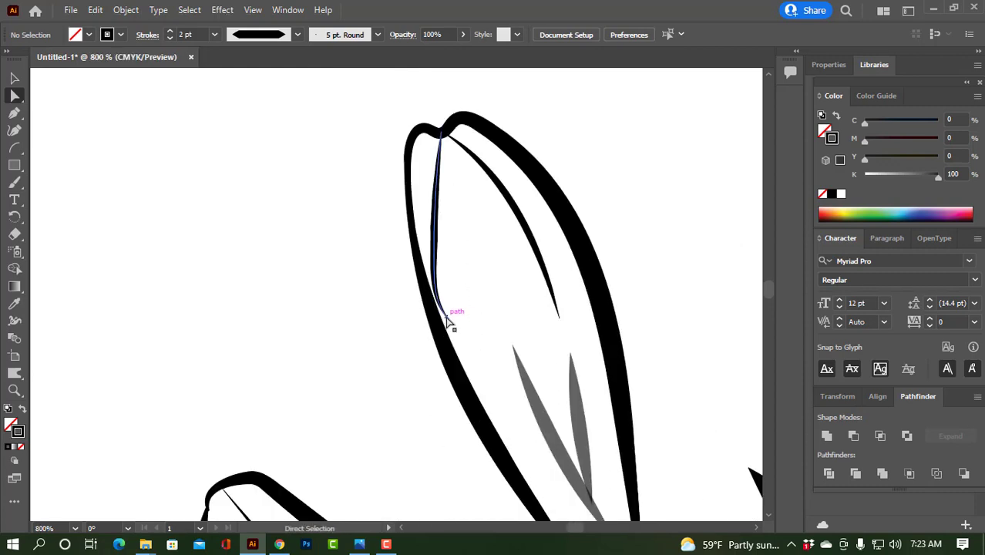
pyautogui.moveTo(447, 322); pyautogui.dragTo(465, 329)
pyautogui.click(487, 282)
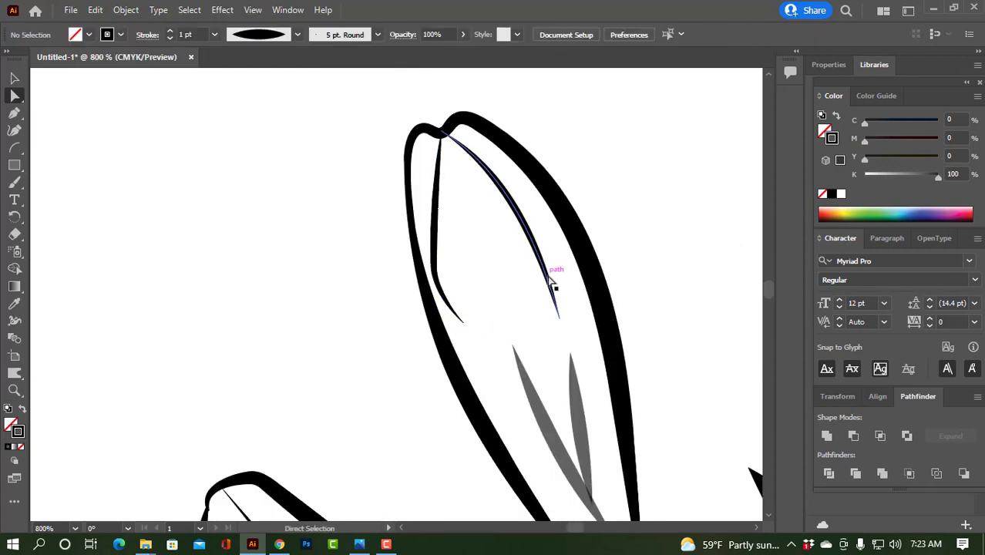
pyautogui.moveTo(433, 269); pyautogui.dragTo(473, 280)
pyautogui.click(314, 398)
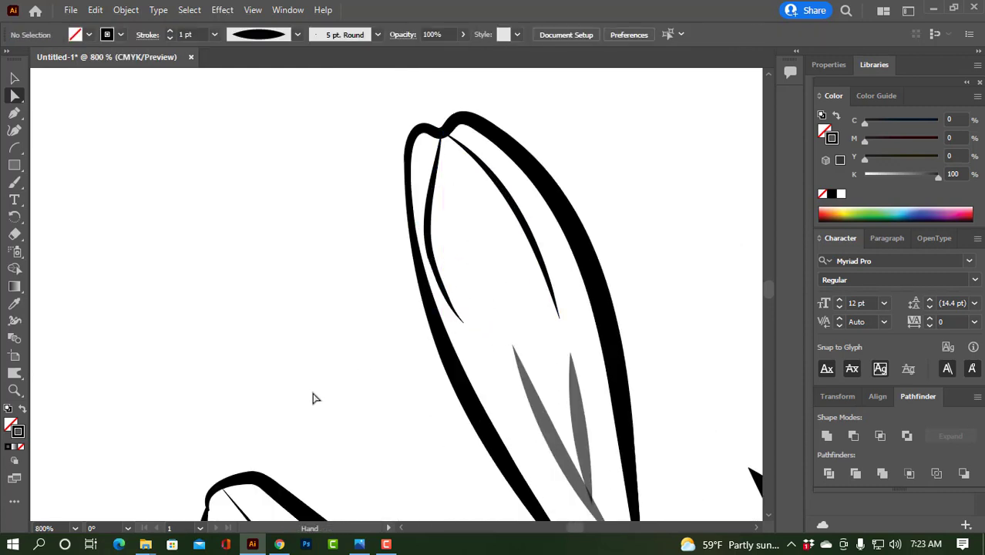
# Nudge the leaf-tip anchor slightly down and to the right
pyautogui.scroll(-1, 320, 416)
pyautogui.scroll(-5, 393, 437)
pyautogui.scroll(2, 228, 282)
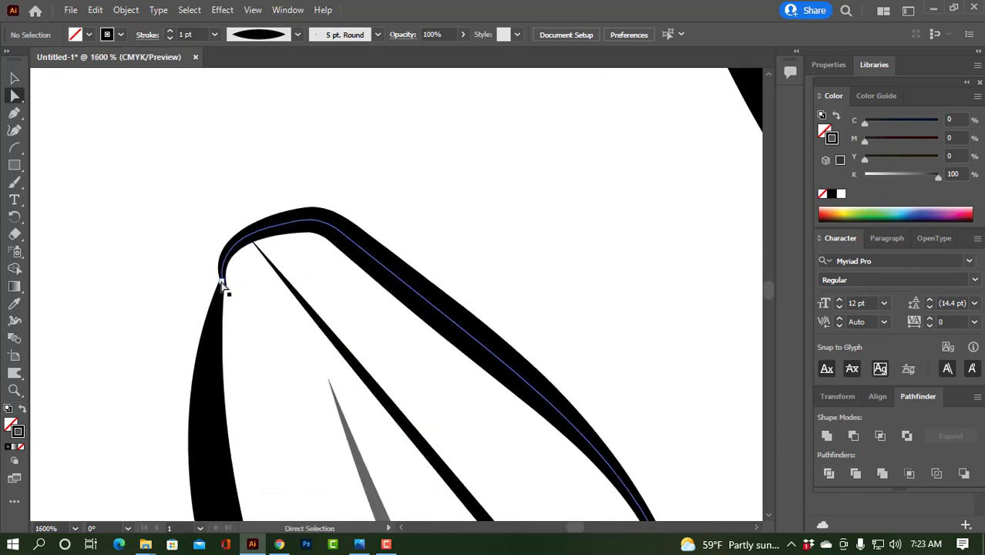
pyautogui.click(218, 284)
pyautogui.moveTo(218, 287)
pyautogui.mouseDown()
pyautogui.moveTo(226, 303)
pyautogui.moveTo(220, 285)
pyautogui.mouseUp()
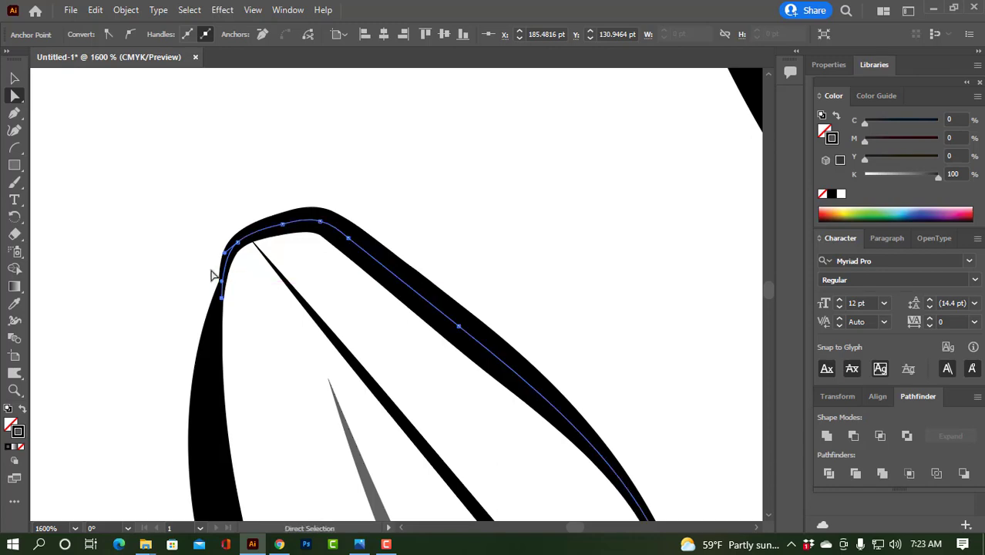
pyautogui.click(297, 272)
# Pull the left and right stem stroke ends together so they meet at the joint
pyautogui.keyDown('alt'); pyautogui.scroll(-3, 315, 272); pyautogui.keyUp('alt')
pyautogui.moveTo(460, 398); pyautogui.dragTo(470, 228)
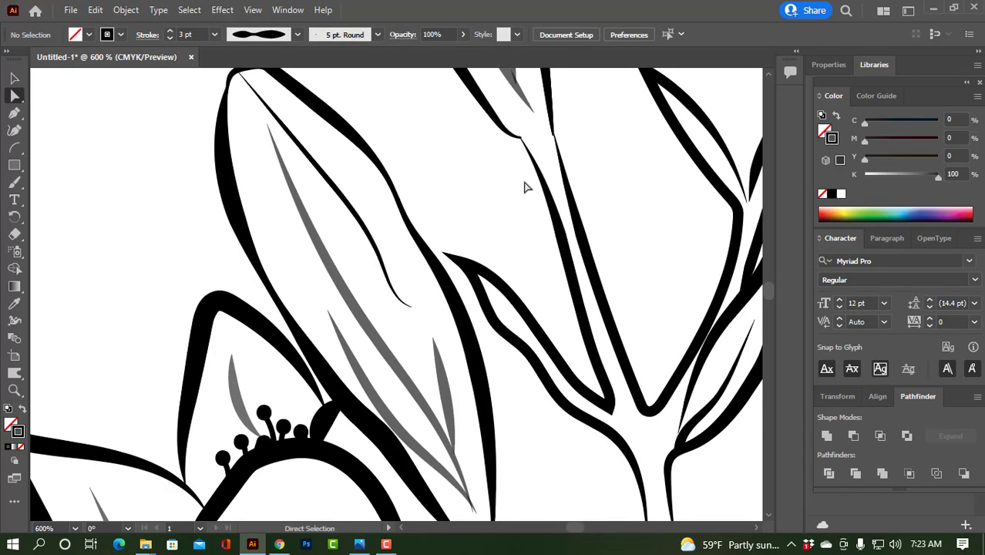
pyautogui.keyDown('alt'); pyautogui.scroll(1, 524, 187); pyautogui.keyUp('alt')
pyautogui.keyDown('alt'); pyautogui.scroll(1, 499, 149); pyautogui.keyUp('alt')
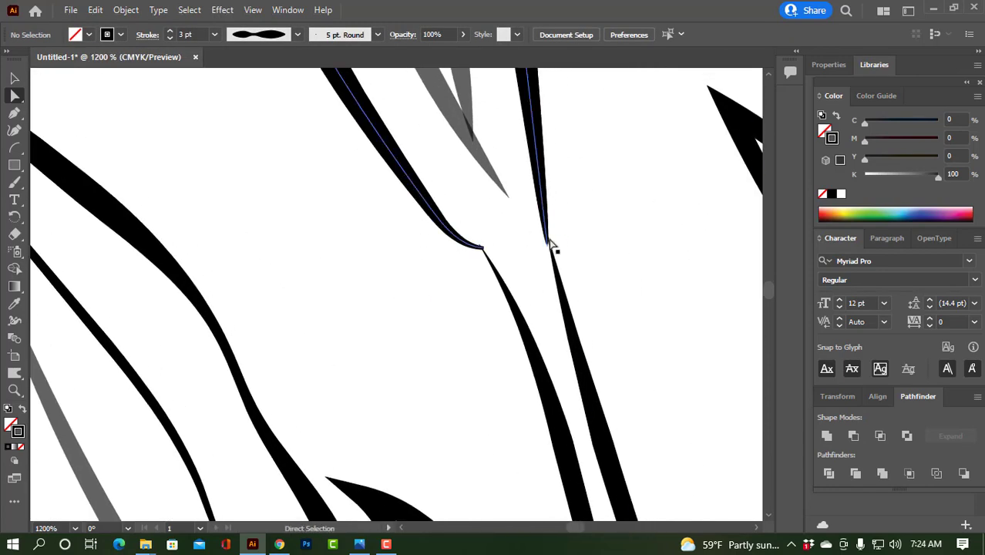
pyautogui.moveTo(550, 245); pyautogui.dragTo(552, 250)
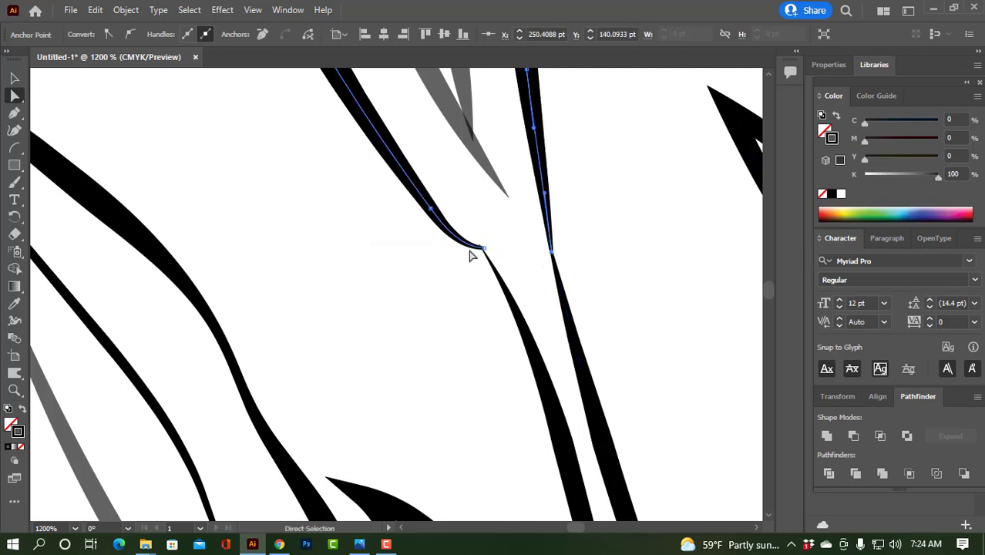
pyautogui.moveTo(481, 248); pyautogui.dragTo(488, 256)
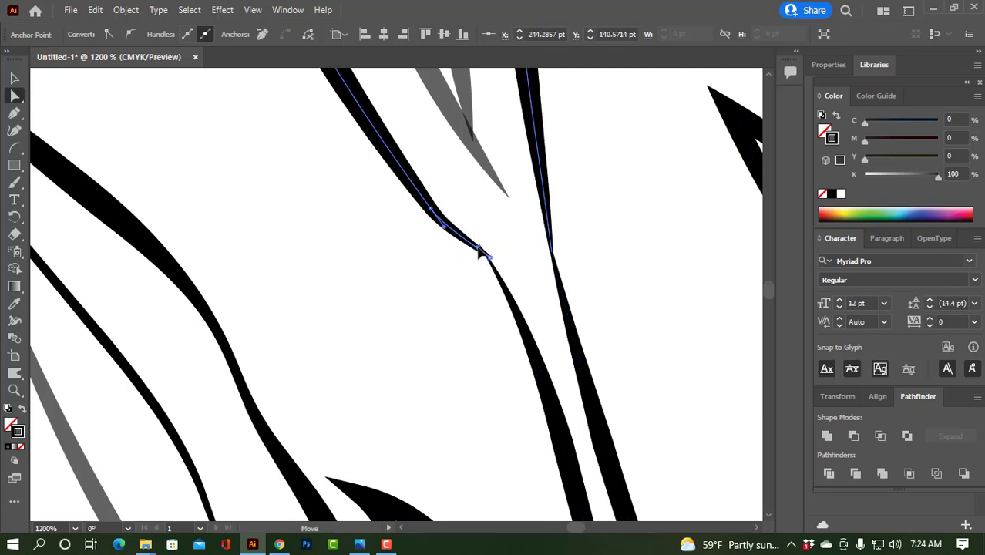
pyautogui.keyDown('alt'); pyautogui.scroll(-4, 365, 279); pyautogui.keyUp('alt')
pyautogui.scroll(-2, 396, 278)
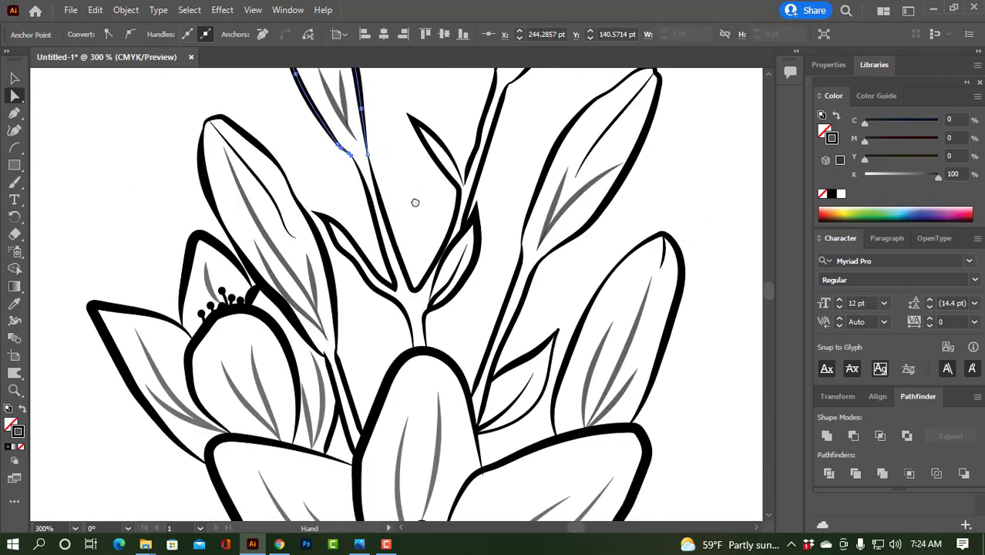
pyautogui.scroll(3, 415, 201)
pyautogui.scroll(-3, 380, 323)
pyautogui.scroll(-3, 380, 333)
pyautogui.keyDown('alt'); pyautogui.scroll(5, 406, 208); pyautogui.keyUp('alt')
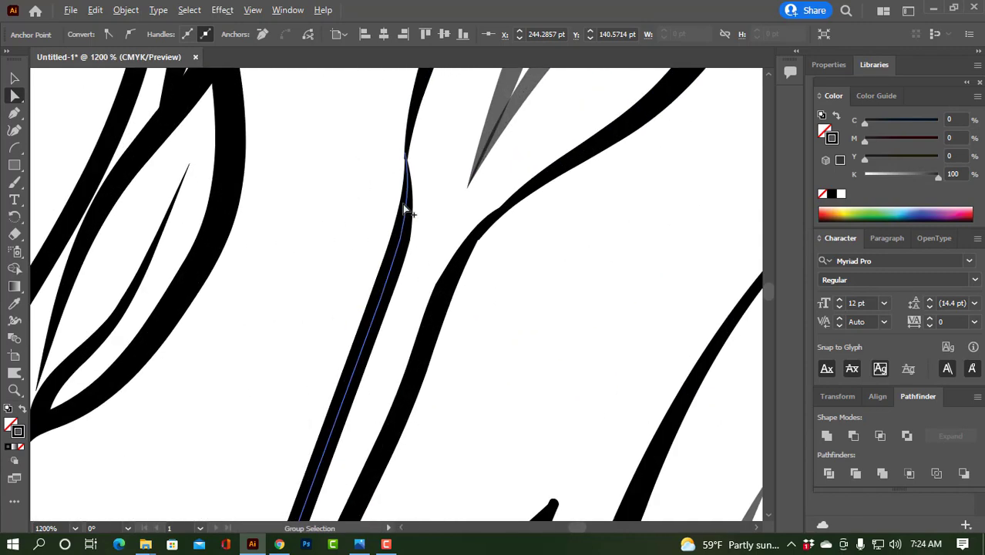
pyautogui.keyDown('alt'); pyautogui.scroll(-5, 406, 208); pyautogui.keyUp('alt')
pyautogui.keyDown('alt'); pyautogui.scroll(-2, 221, 292); pyautogui.keyUp('alt')
# Select the short line under the stamens and try a pinched width profile on it
pyautogui.press('v')
pyautogui.scroll(-2, 438, 395)
pyautogui.click(438, 395)
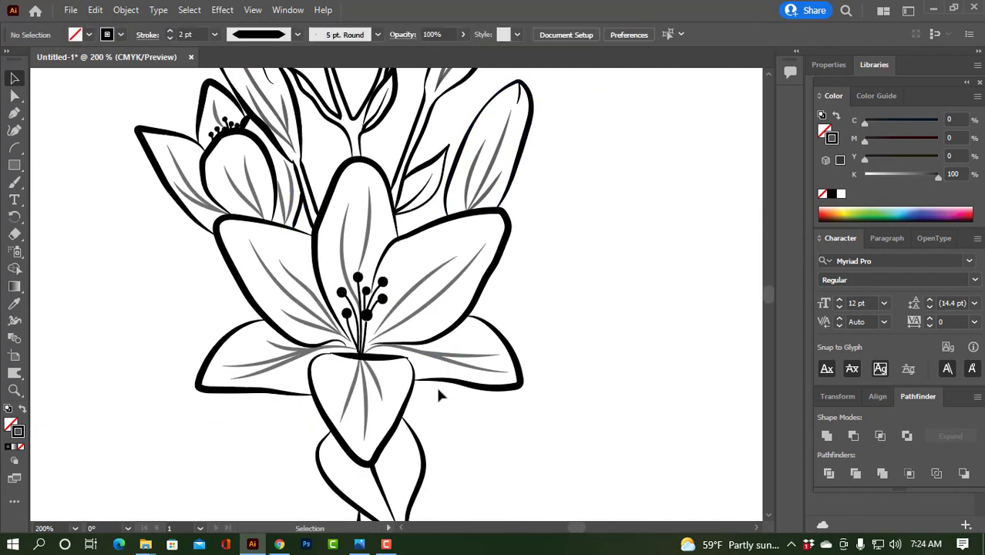
pyautogui.click(387, 366)
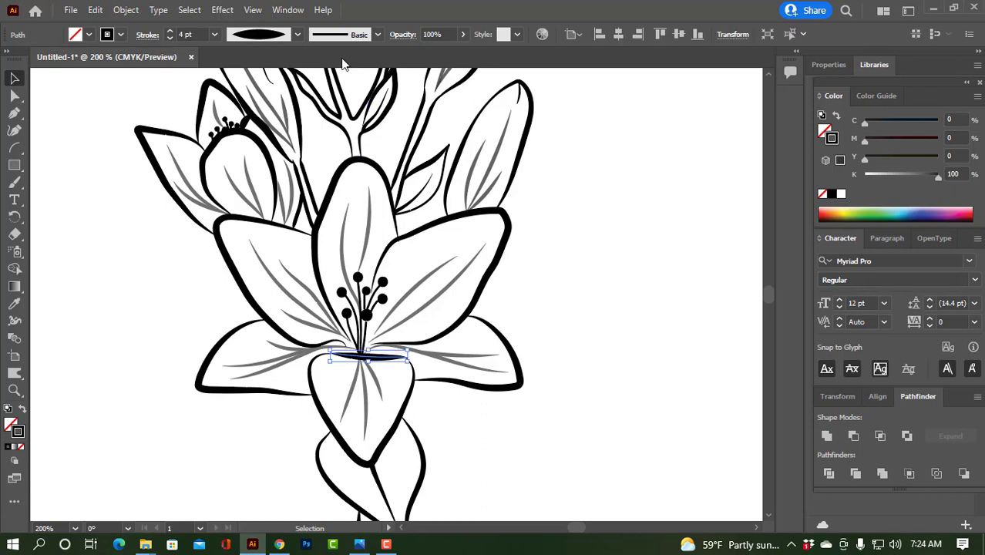
pyautogui.click(377, 34)
pyautogui.click(249, 38)
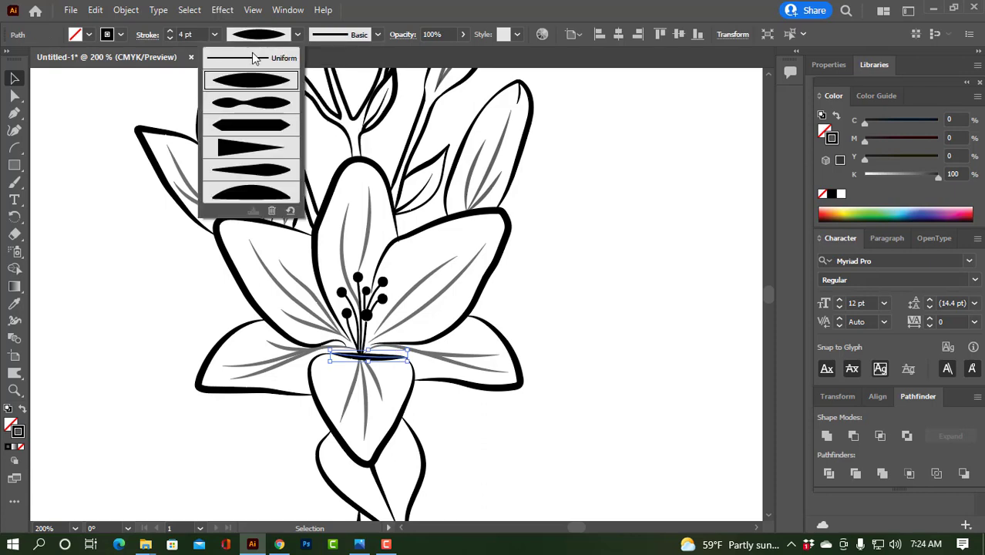
pyautogui.click(272, 102)
# Settle on Width Profile 1 for the line and reduce its stroke weight to 2 pt
pyautogui.click(261, 38)
pyautogui.click(254, 193)
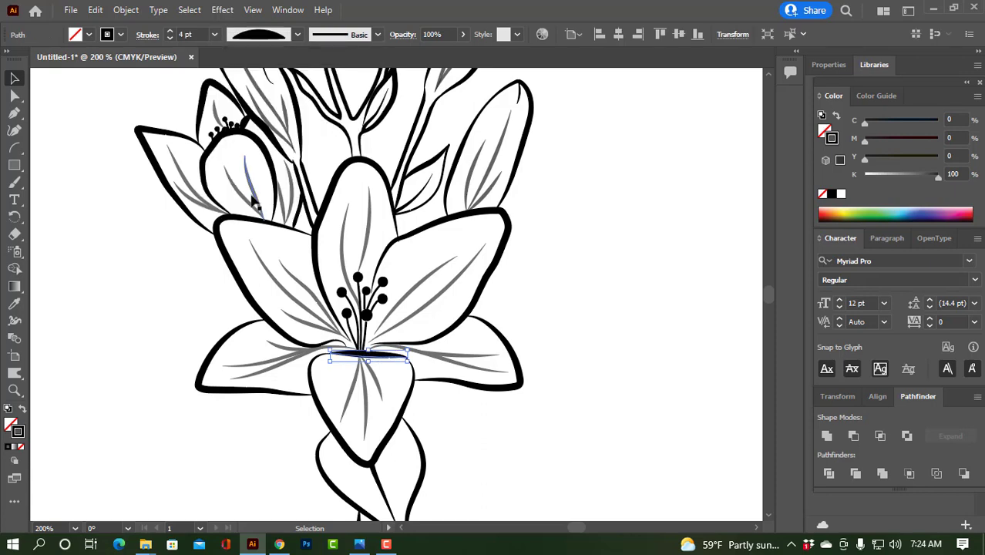
pyautogui.click(261, 38)
pyautogui.click(259, 87)
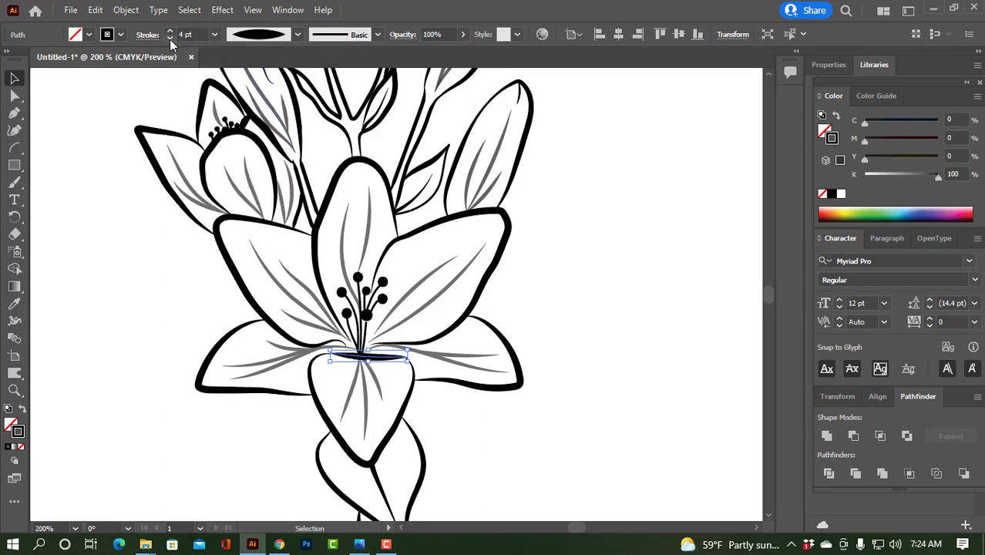
pyautogui.click(170, 38)
pyautogui.click(170, 37)
pyautogui.click(646, 439)
# Give the small 3 pt stroke beside the left bud a tapered width profile
pyautogui.scroll(-2, 453, 406)
pyautogui.scroll(1, 308, 254)
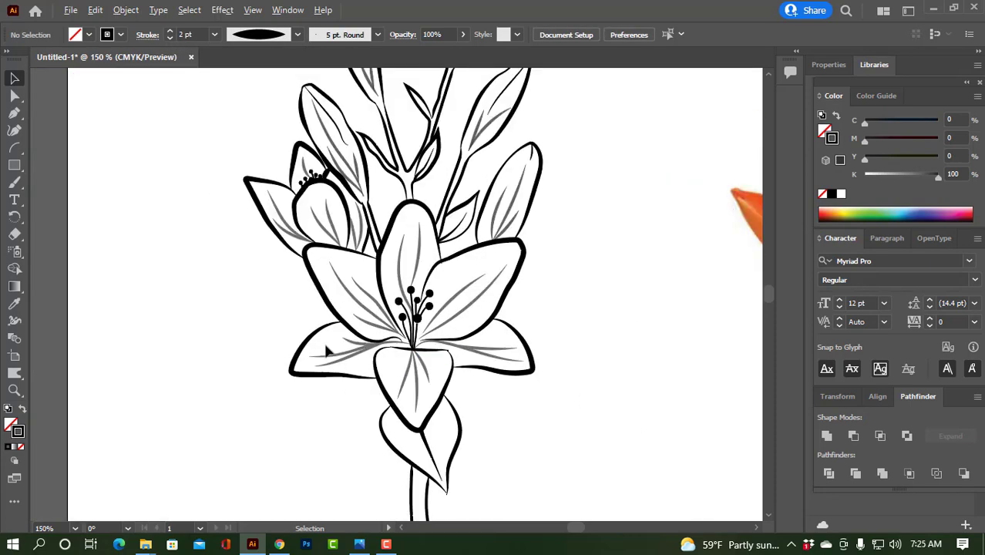
pyautogui.scroll(2, 286, 251)
pyautogui.scroll(2, 284, 247)
pyautogui.scroll(-3, 367, 260)
pyautogui.click(491, 230)
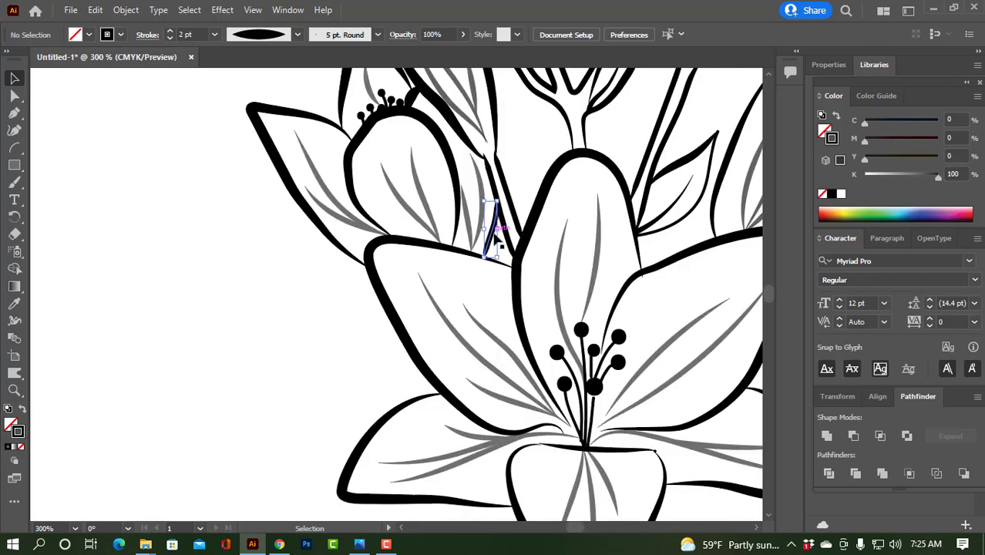
pyautogui.click(377, 34)
pyautogui.click(297, 34)
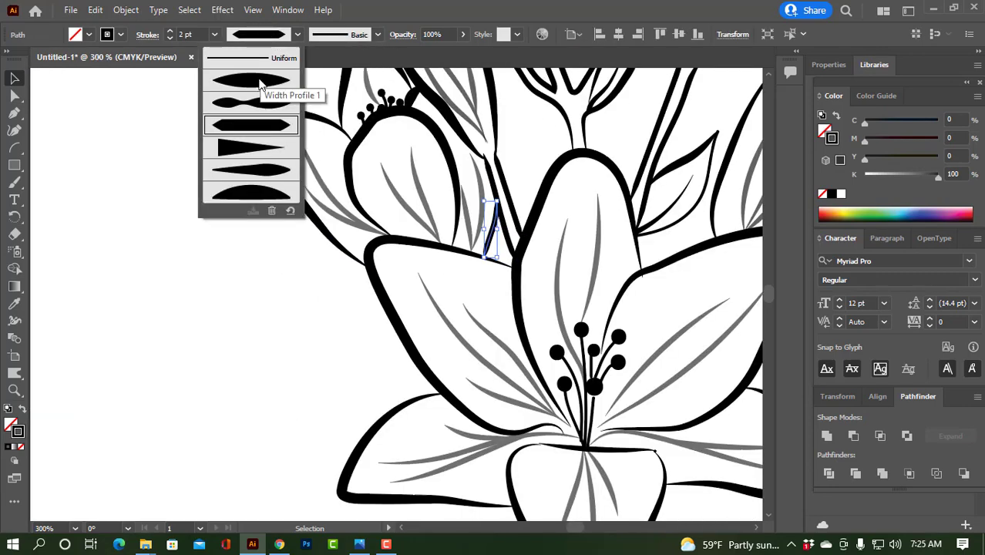
pyautogui.click(254, 145)
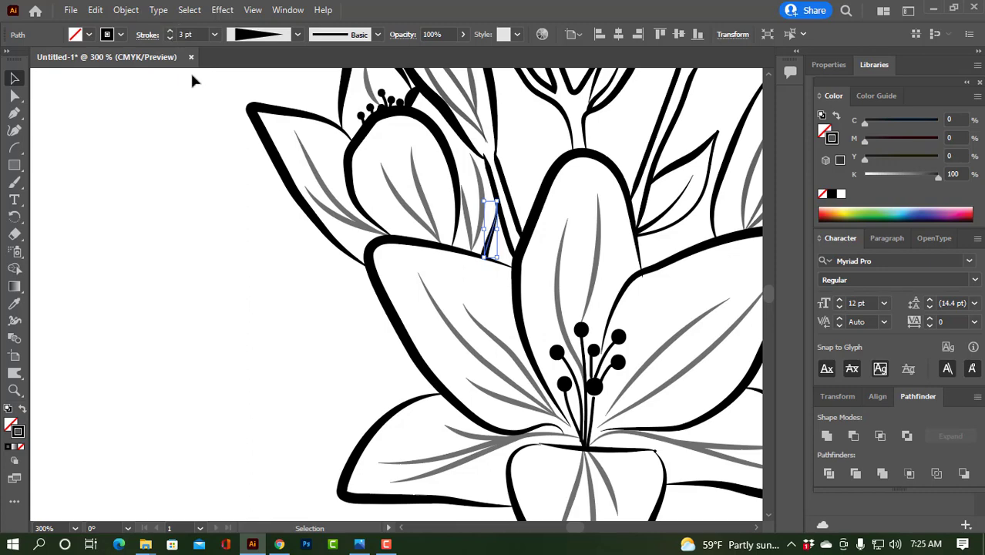
pyautogui.click(206, 198)
pyautogui.scroll(-3, 216, 249)
pyautogui.scroll(2, 385, 351)
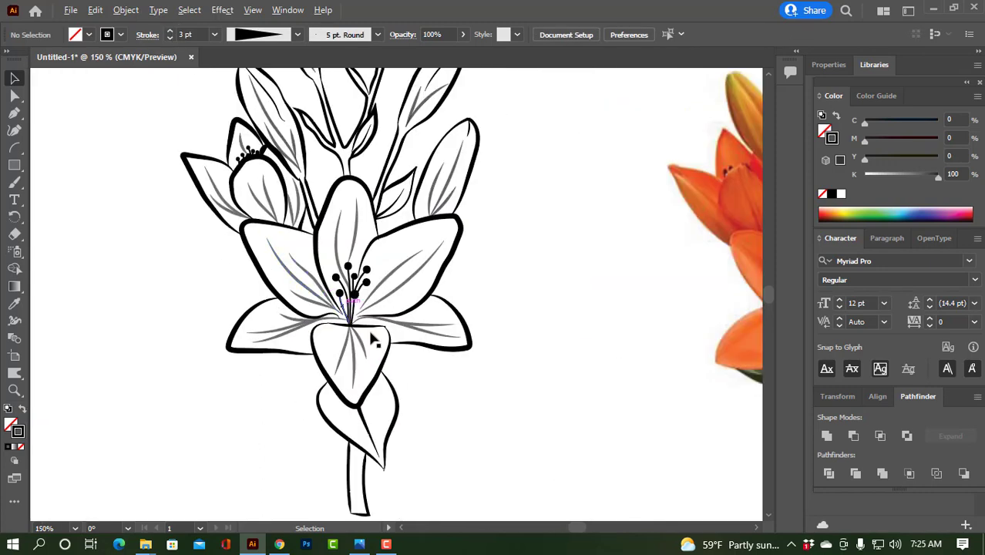
pyautogui.scroll(-2, 428, 396)
pyautogui.scroll(1, 455, 331)
pyautogui.scroll(-1, 436, 373)
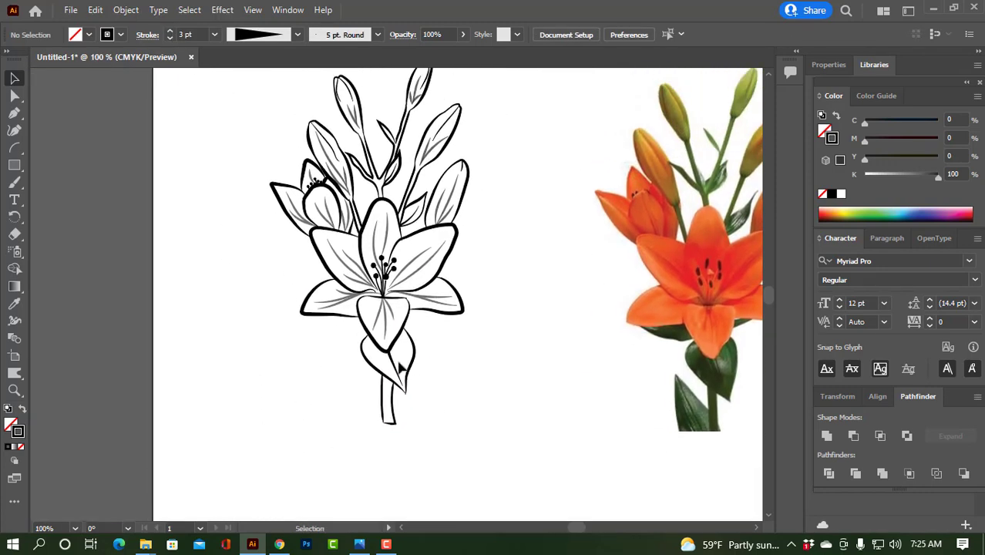
pyautogui.moveTo(483, 255); pyautogui.dragTo(442, 326)
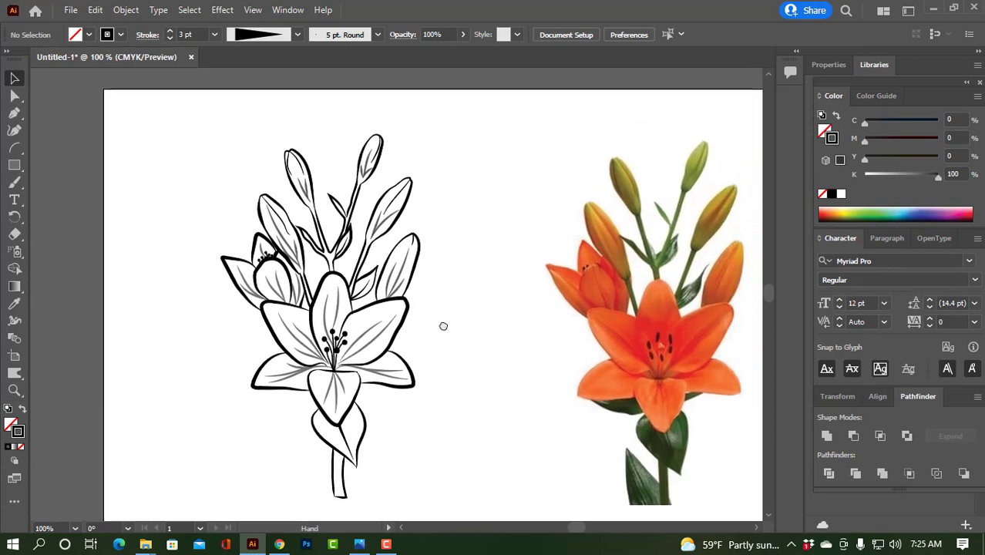
pyautogui.moveTo(444, 308); pyautogui.dragTo(387, 303)
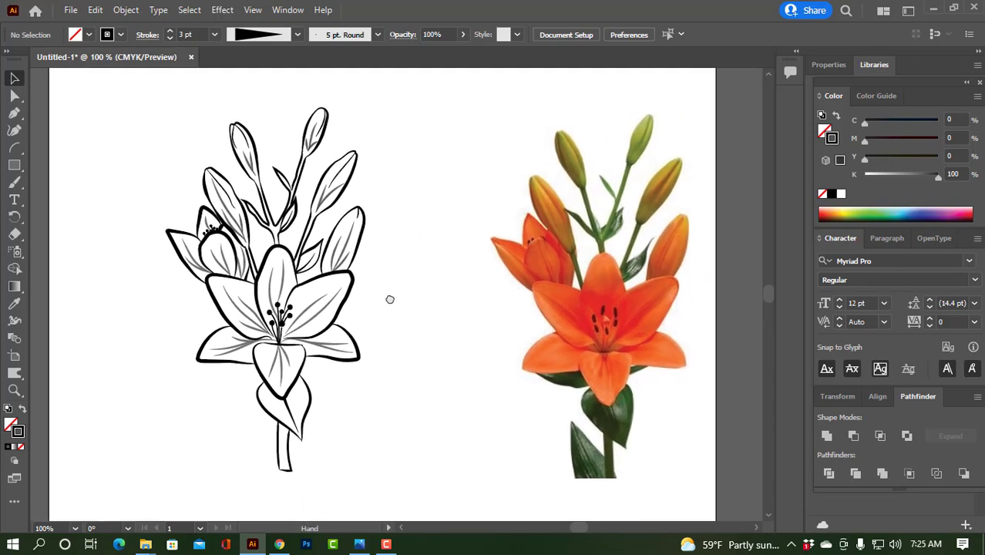
pyautogui.scroll(1, 408, 303)
pyautogui.click(224, 278)
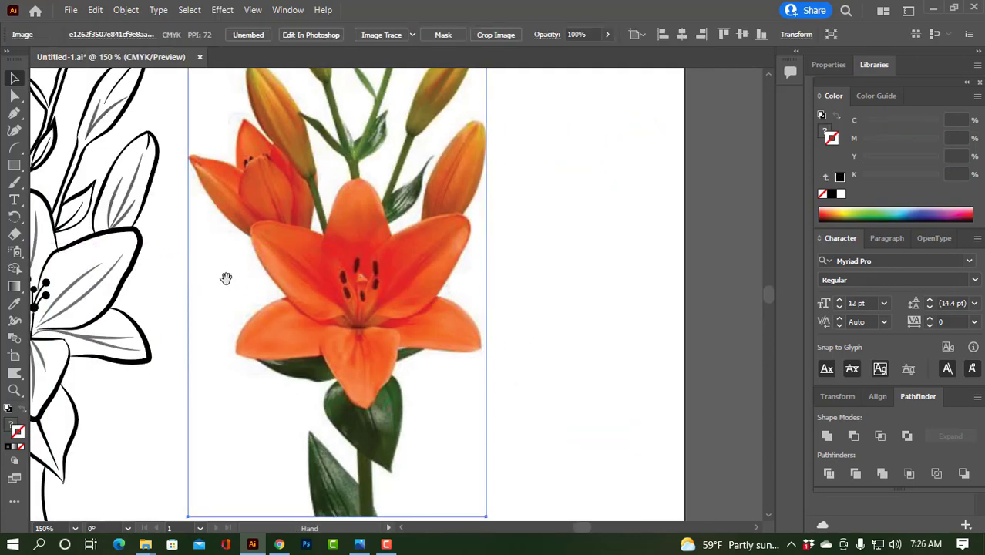
pyautogui.moveTo(224, 277); pyautogui.dragTo(487, 292)
pyautogui.scroll(-2, 459, 291)
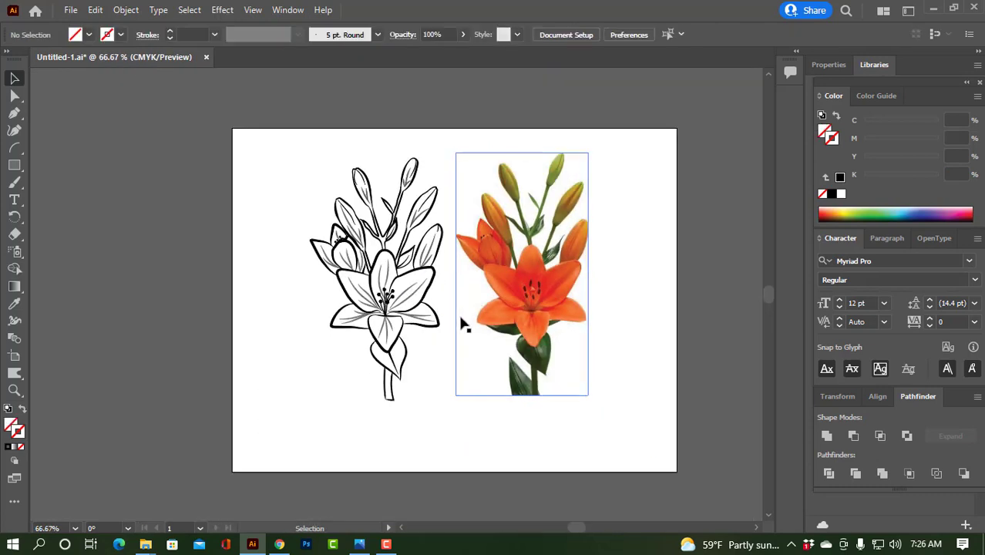
pyautogui.scroll(1, 462, 325)
pyautogui.scroll(1, 411, 377)
pyautogui.scroll(-1, 408, 372)
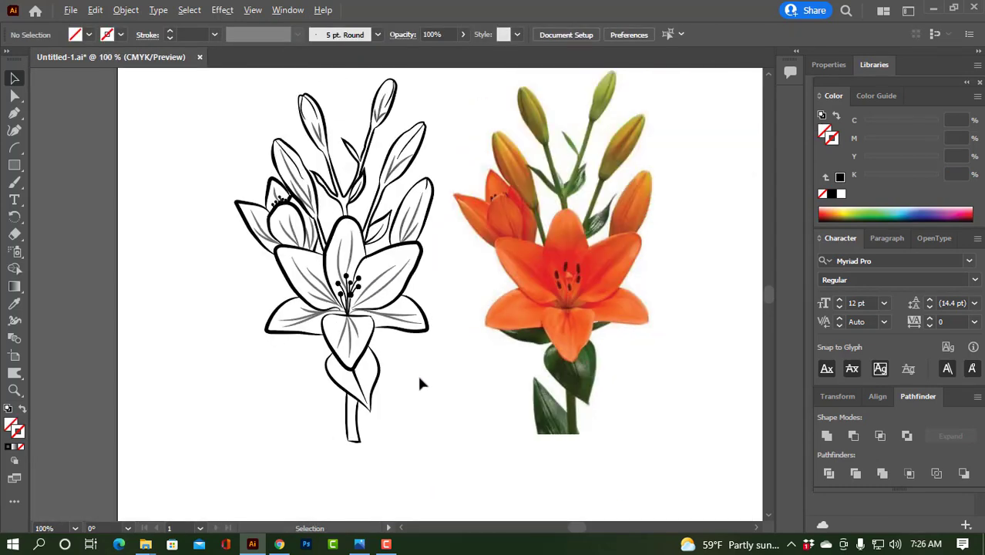
pyautogui.scroll(-1, 417, 379)
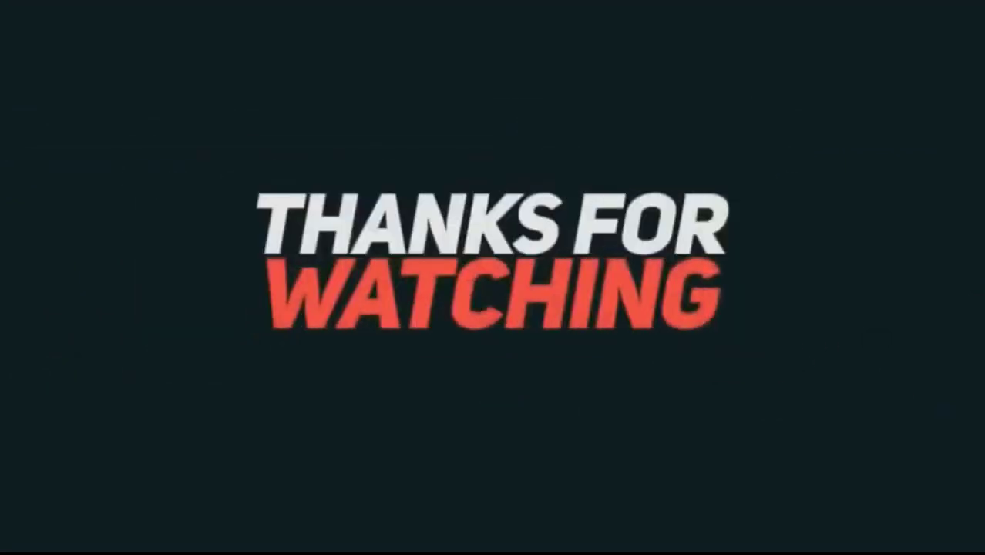